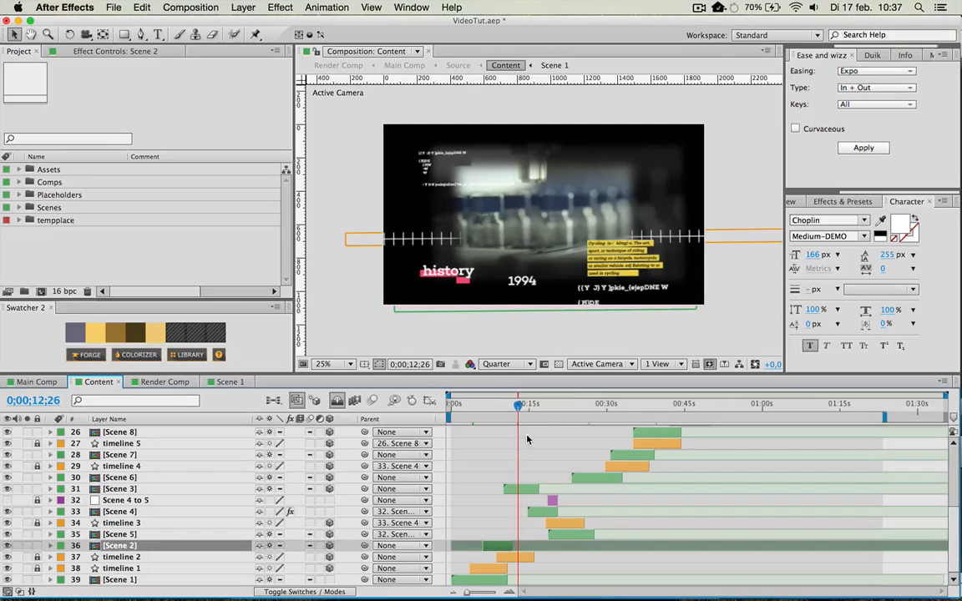
Move the Content timeline to about 0;00;22;20 and open the Scene 5 composition.
{"action": "key", "text": "semicolon"}
{"action": "key", "text": "semicolon"}
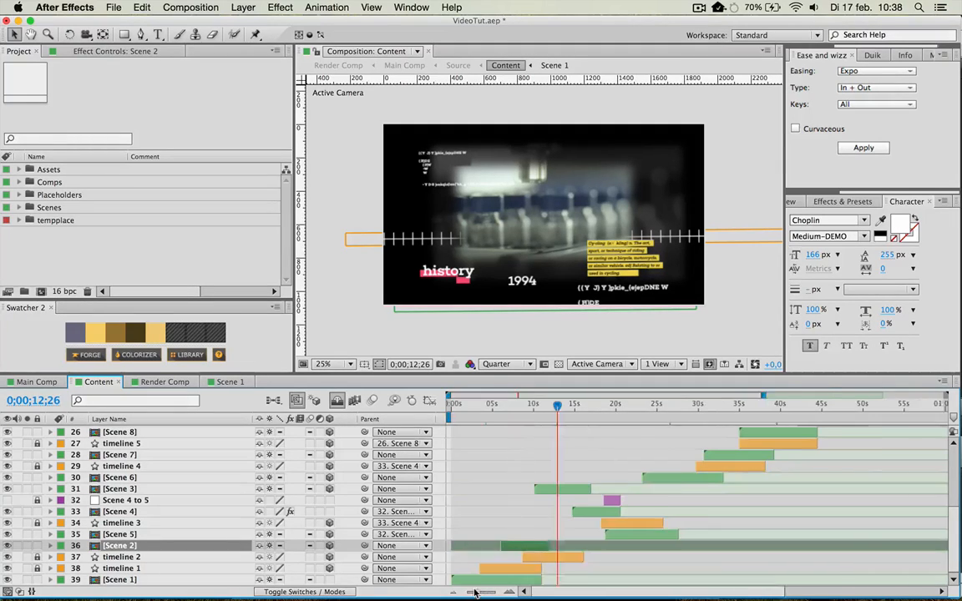
{"action": "left_click", "coordinate": [602, 405]}
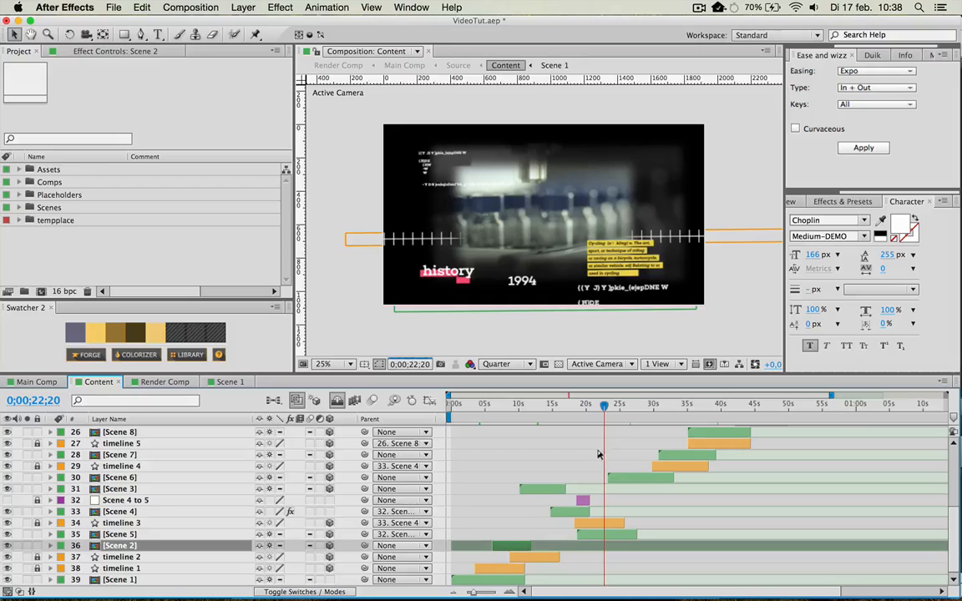
{"action": "left_click", "coordinate": [585, 533]}
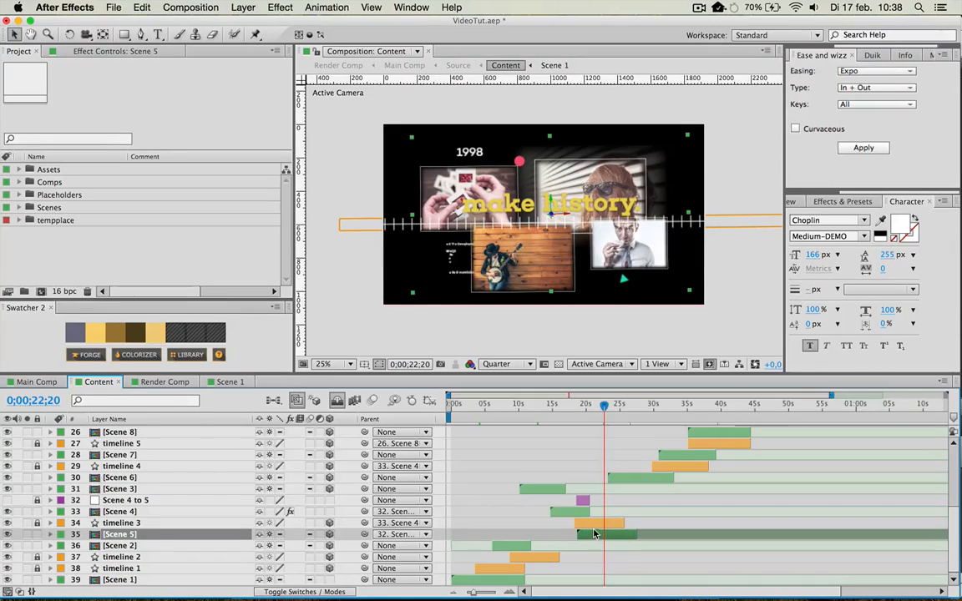
{"action": "double_click", "coordinate": [594, 534]}
Replace the yellow "make history." title text with "create the future".
{"action": "left_click", "coordinate": [495, 218]}
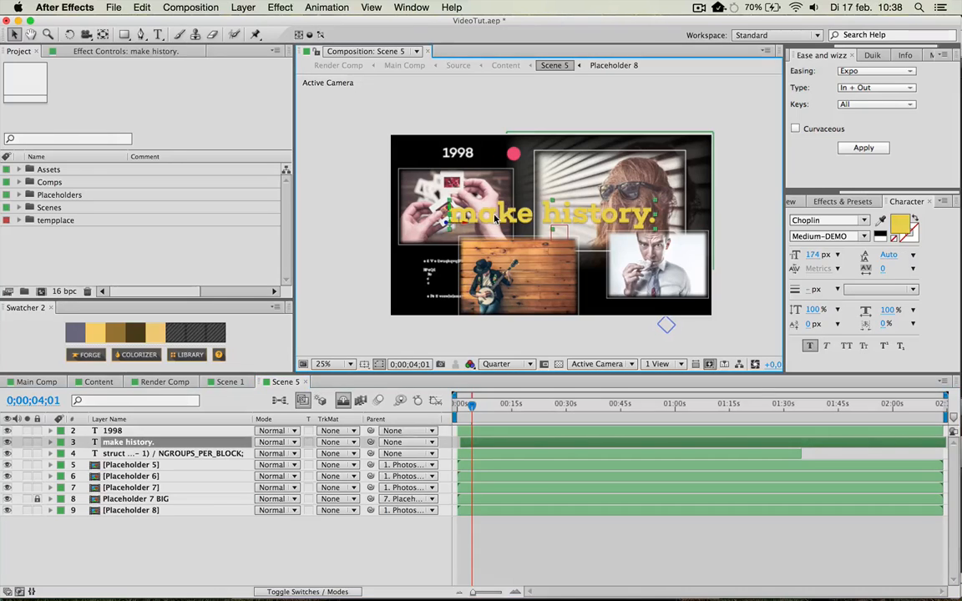
{"action": "double_click", "coordinate": [493, 214]}
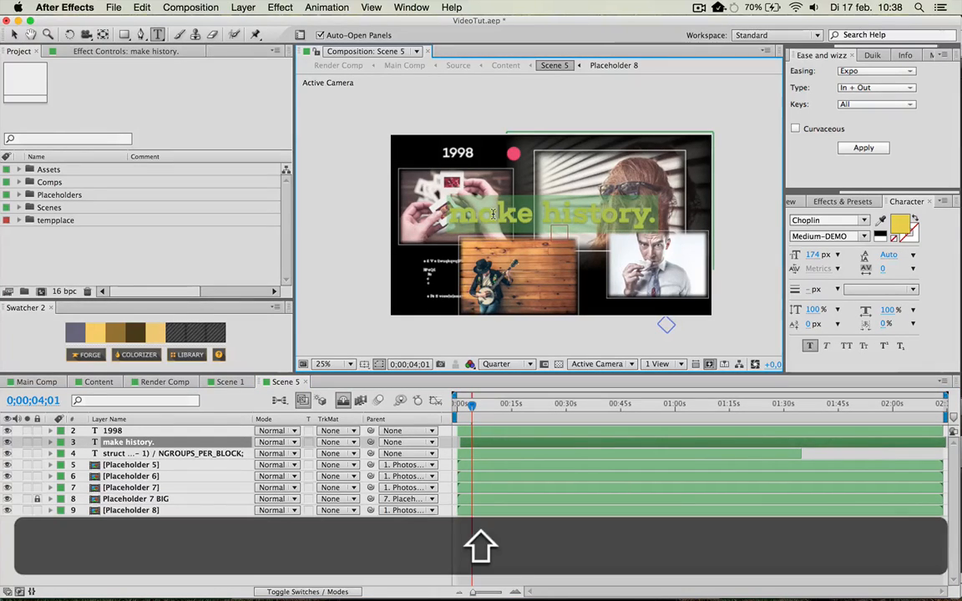
{"action": "type", "text": "Crete the future"}
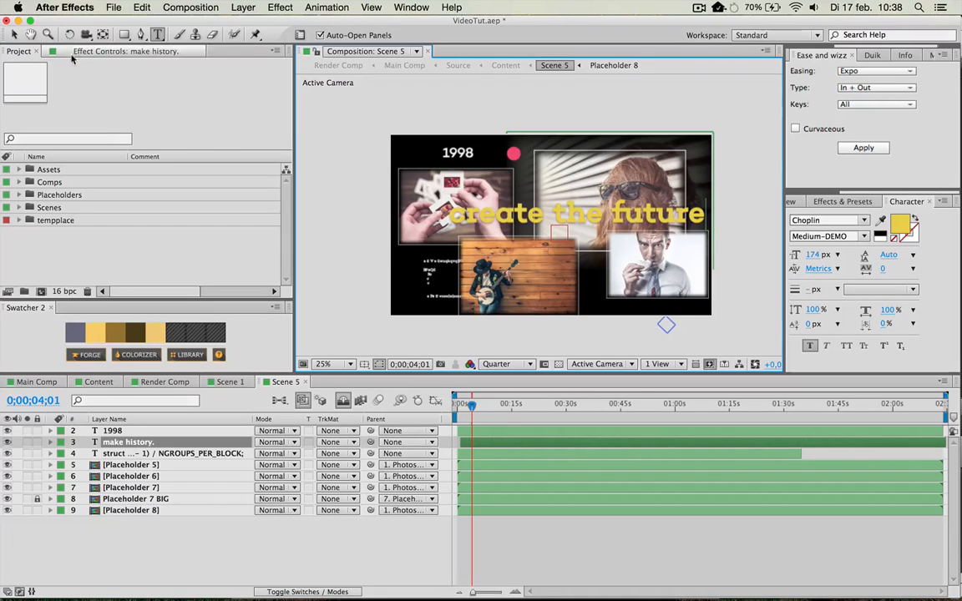
{"action": "left_click", "coordinate": [13, 34]}
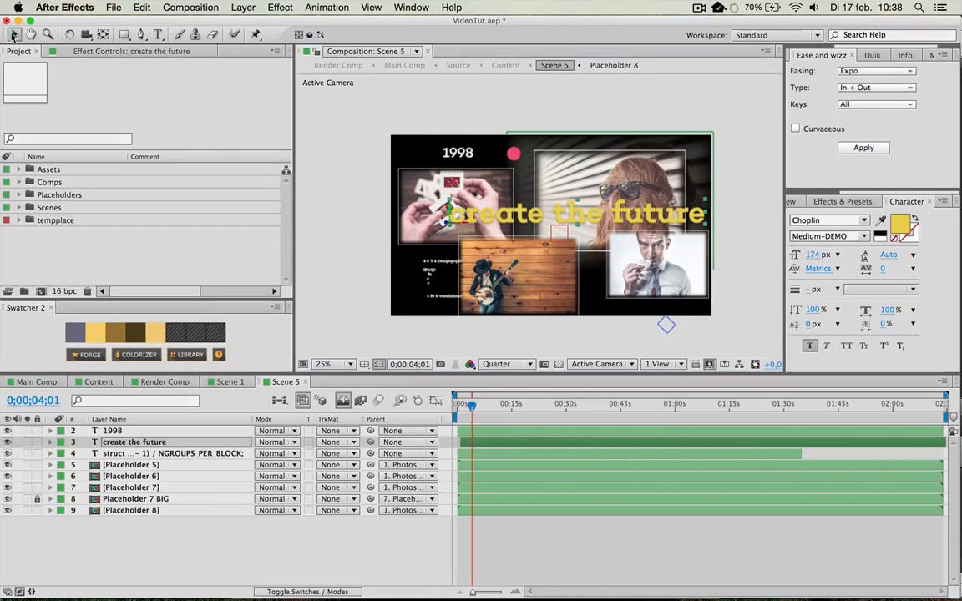
Undo the accidental shift of Placeholder 7 and nudge the "create the future" title slightly left.
{"action": "left_click", "coordinate": [585, 233]}
{"action": "key", "text": "super+shift+z"}
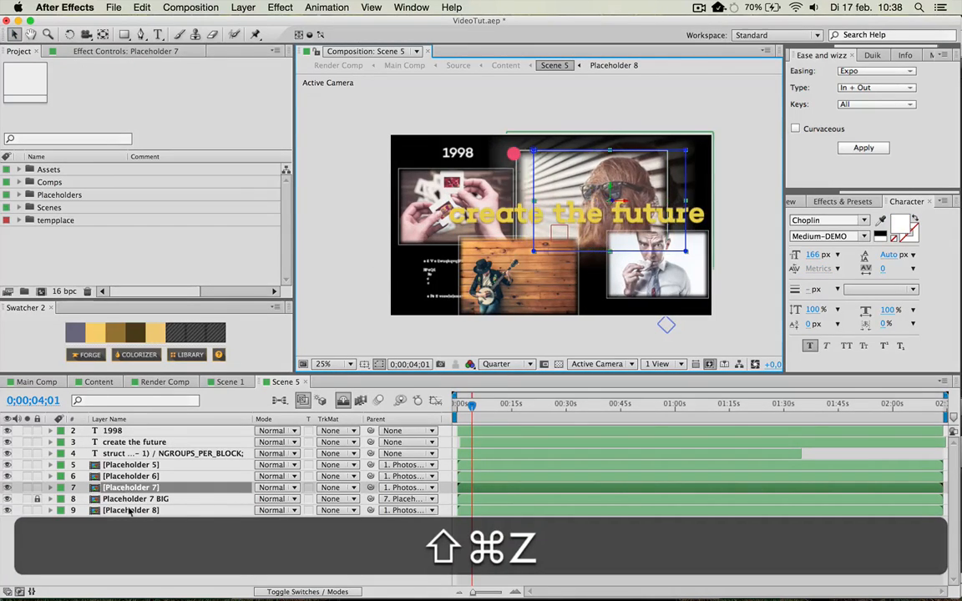
{"action": "key", "text": "super+z"}
{"action": "key", "text": "shift+Left"}
{"action": "key", "text": "shift+Left"}
{"action": "key", "text": "shift+Left"}
{"action": "key", "text": "shift+Left"}
{"action": "key", "text": "shift+Left"}
{"action": "key", "text": "shift+Left"}
{"action": "key", "text": "shift+Left"}
{"action": "key", "text": "shift+Left"}
{"action": "key", "text": "shift+Left"}
{"action": "key", "text": "shift+Left"}
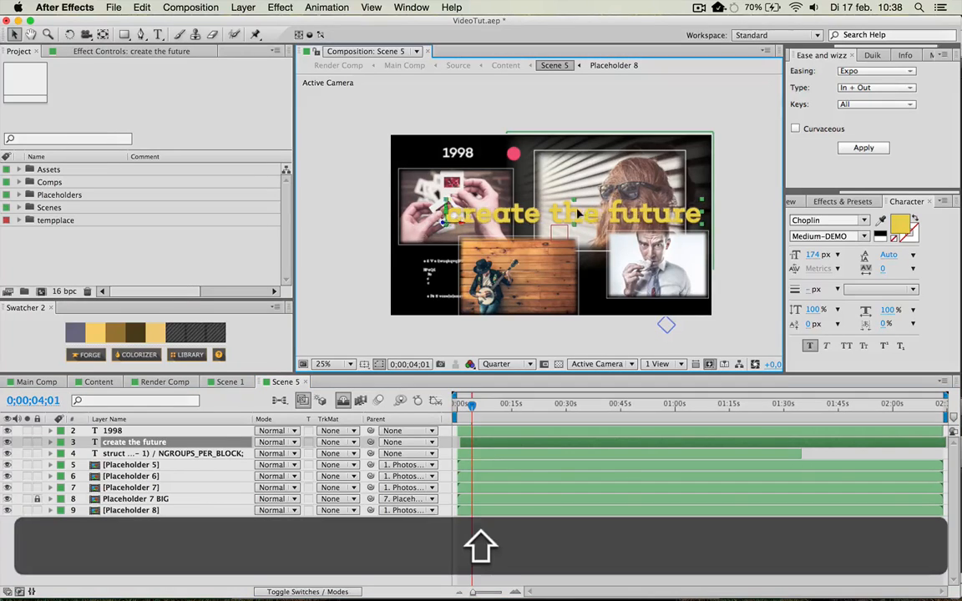
Change the "create the future" title's fill colour to white (FFFFFF).
{"action": "left_click", "coordinate": [901, 224]}
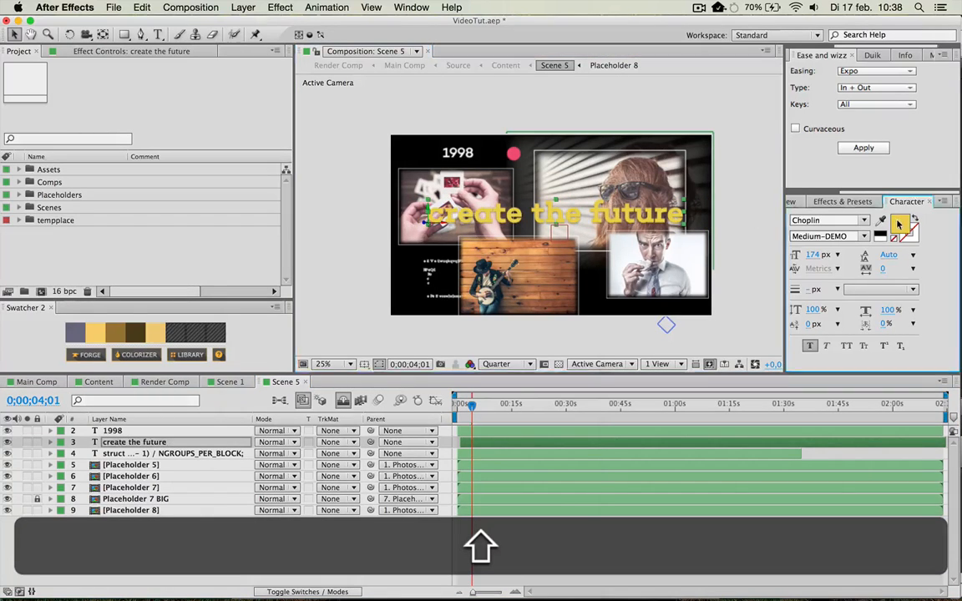
{"action": "left_click_drag", "start_coordinate": [330, 346], "coordinate": [124, 187]}
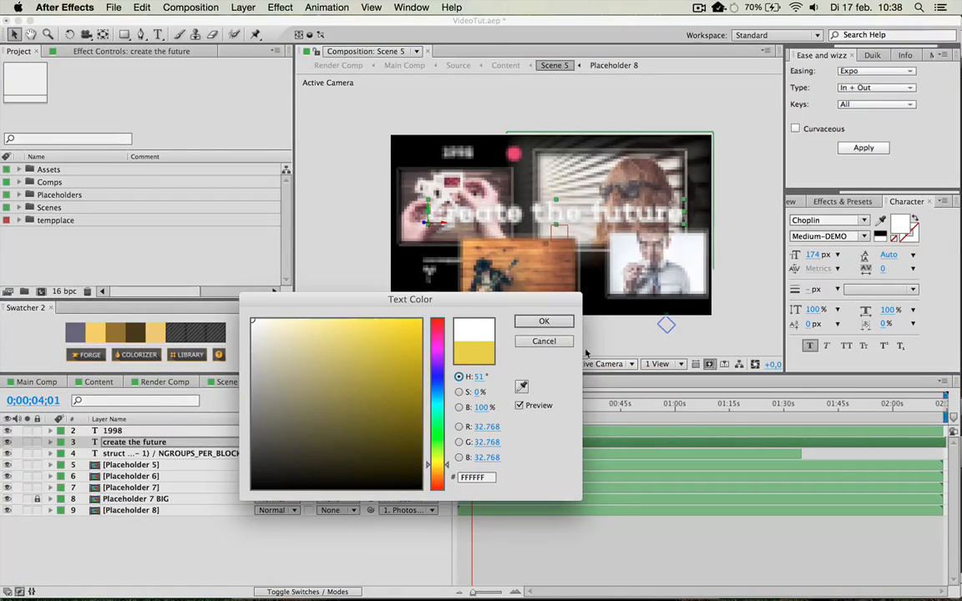
{"action": "left_click", "coordinate": [544, 320]}
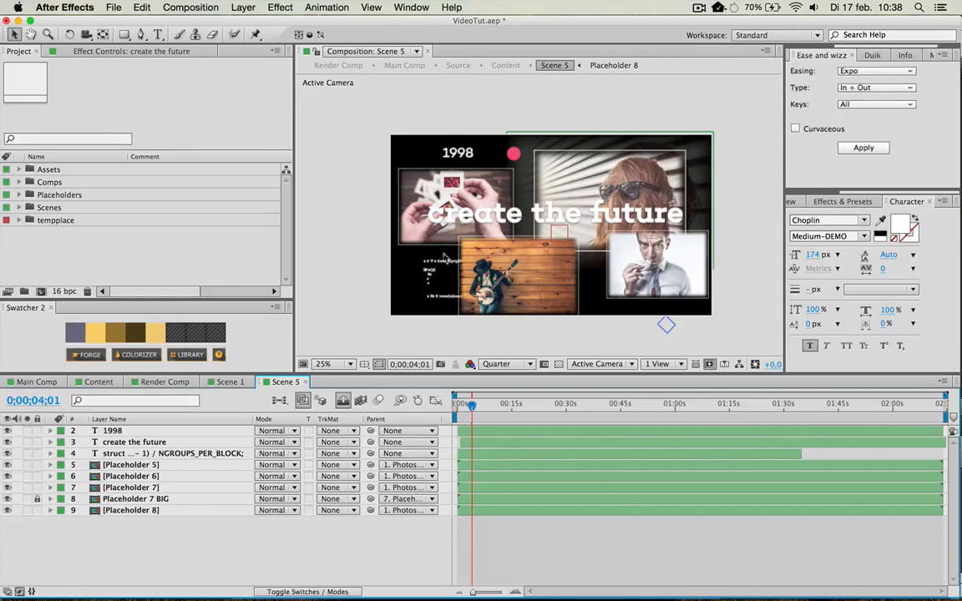
Raise the opacity of the "create the future" title's Drop Shadow 2 effect to 64%.
{"action": "left_click", "coordinate": [459, 213]}
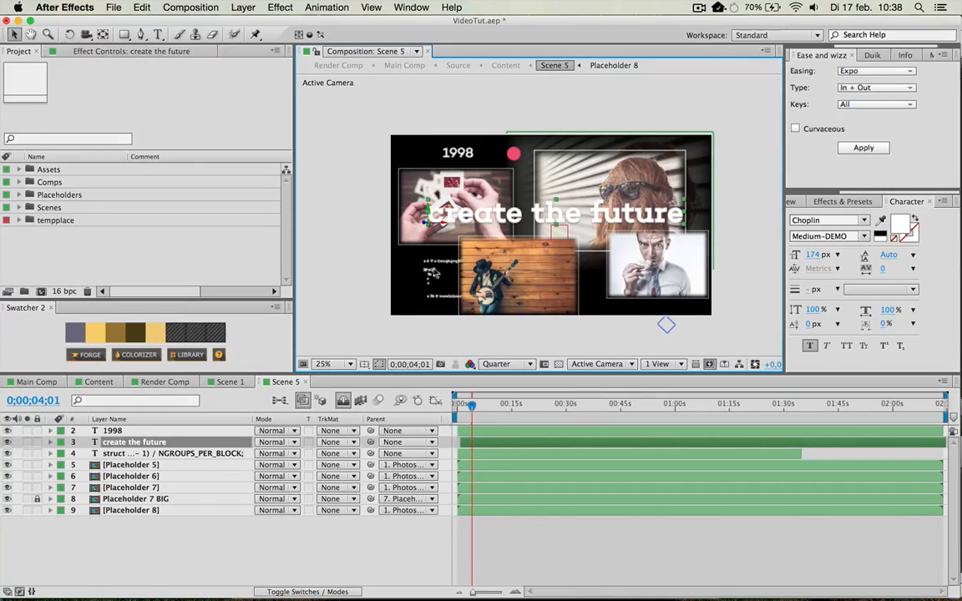
{"action": "left_click", "coordinate": [125, 51]}
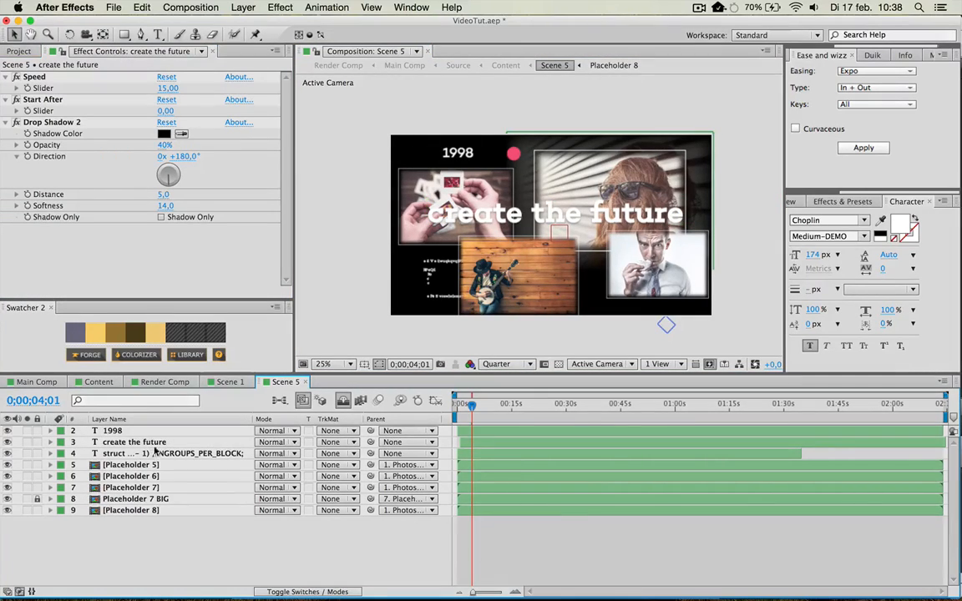
{"action": "left_click", "coordinate": [104, 124]}
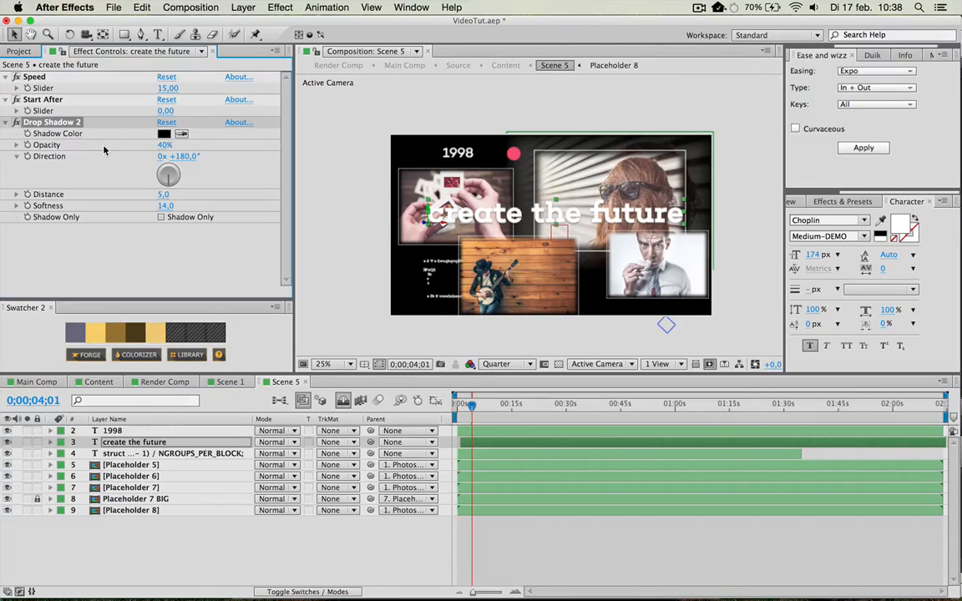
{"action": "left_click_drag", "start_coordinate": [163, 145], "coordinate": [176, 144]}
{"action": "left_click", "coordinate": [570, 565]}
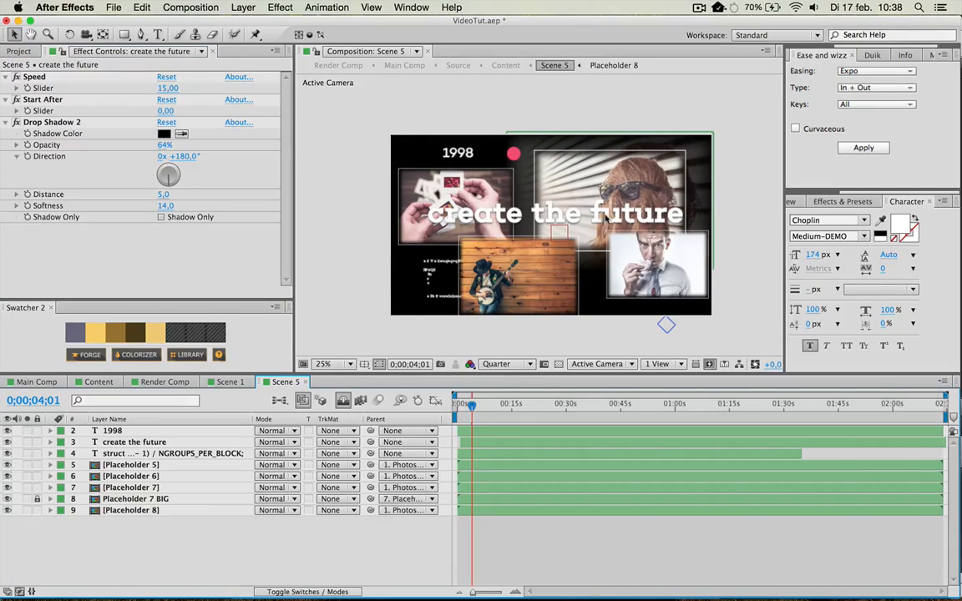
Change the year text 1998 to 2998 in Scene 5 and deselect it.
{"action": "left_click", "coordinate": [112, 432]}
{"action": "double_click", "coordinate": [470, 149]}
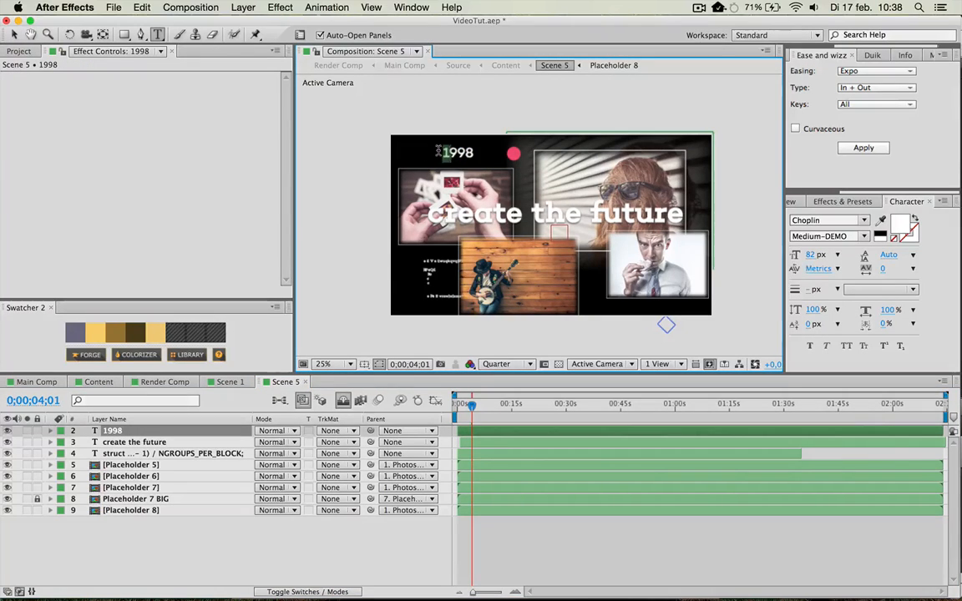
{"action": "type", "text": "2"}
{"action": "left_click", "coordinate": [13, 34]}
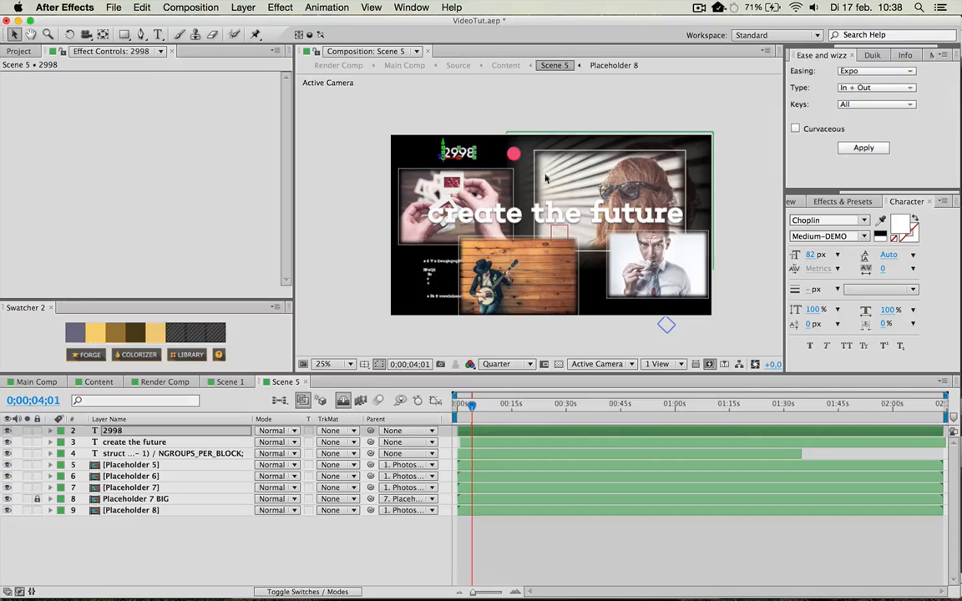
{"action": "left_click", "coordinate": [352, 340]}
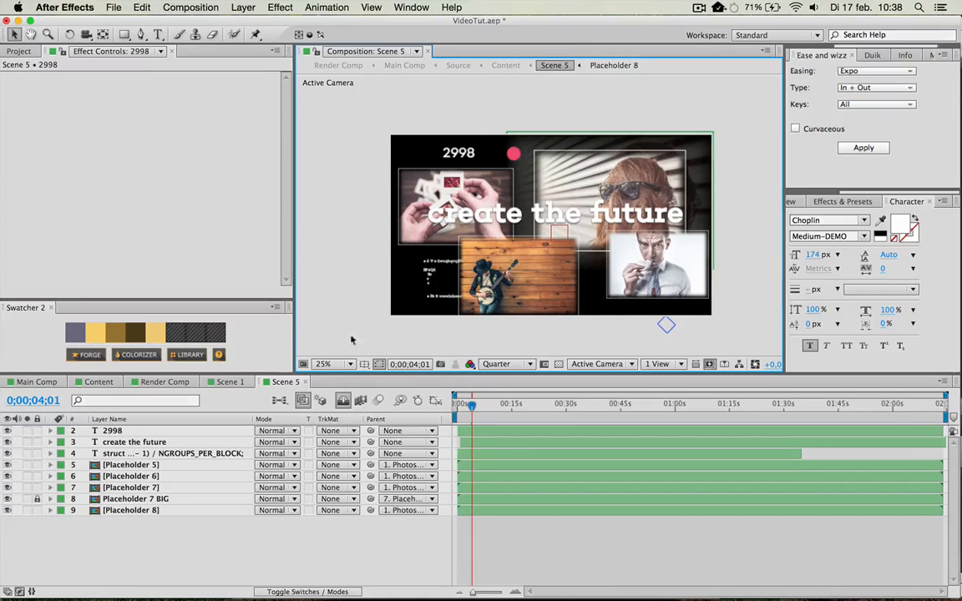
Reveal the shy layers, unlock the Circle layer, and move the pink circle to the lower-left area of the frame.
{"action": "left_click", "coordinate": [341, 401]}
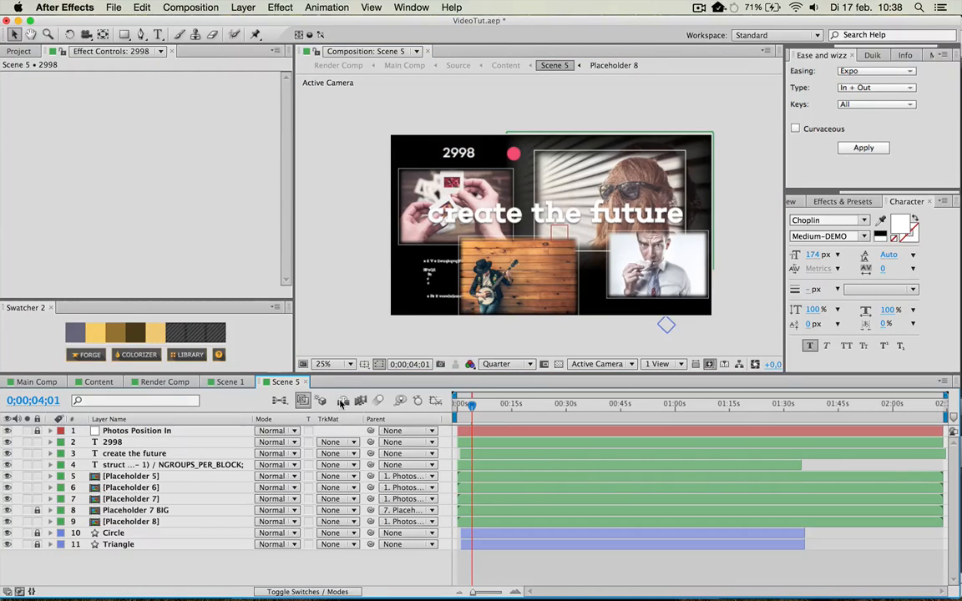
{"action": "left_click", "coordinate": [125, 534]}
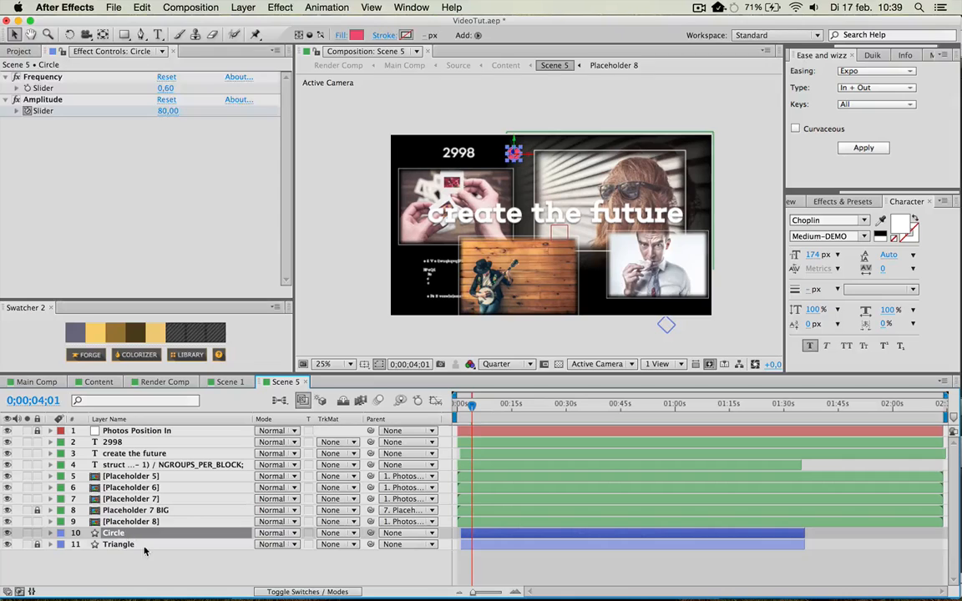
{"action": "left_click_drag", "start_coordinate": [515, 158], "coordinate": [535, 150]}
Move the small code text above the large portrait photo and swap the positions of the Placeholder 5 and Placeholder 6 photos.
{"action": "left_click", "coordinate": [434, 267]}
{"action": "left_click", "coordinate": [455, 309]}
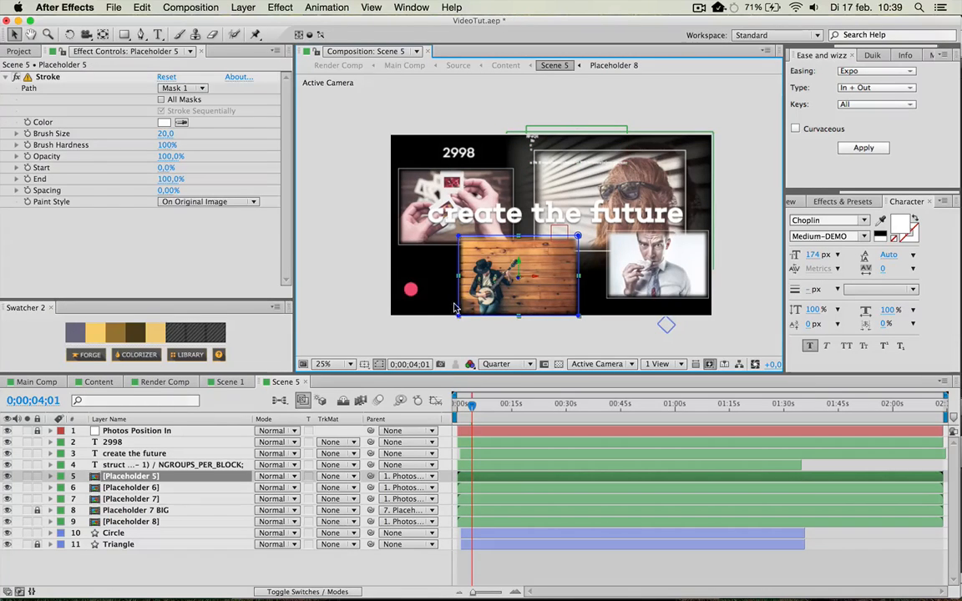
{"action": "left_click_drag", "start_coordinate": [514, 300], "coordinate": [536, 280]}
{"action": "left_click", "coordinate": [469, 241]}
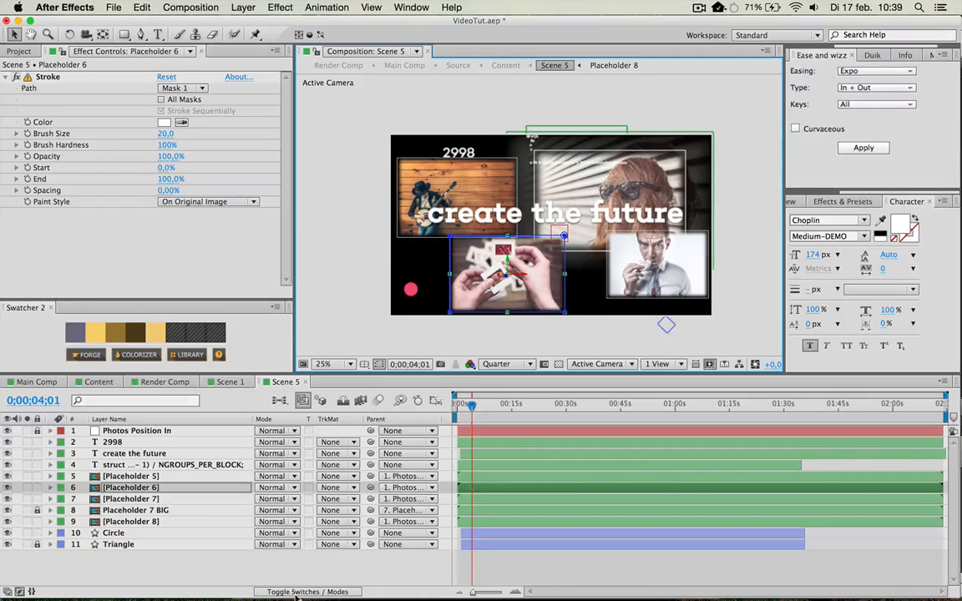
{"action": "left_click", "coordinate": [317, 569]}
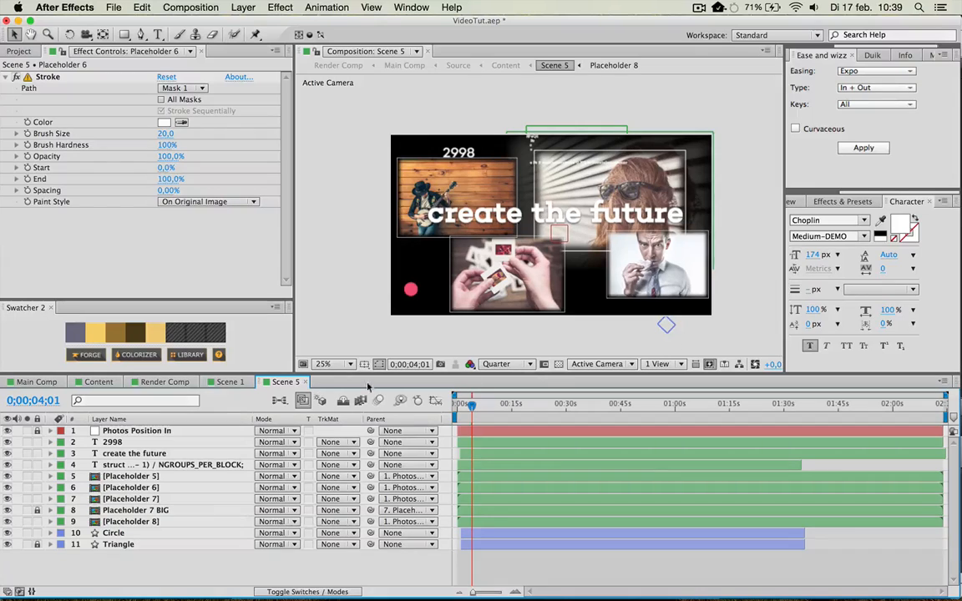
Hide the shy layers in Scene 5 and return to the Content composition.
{"action": "left_click", "coordinate": [343, 402]}
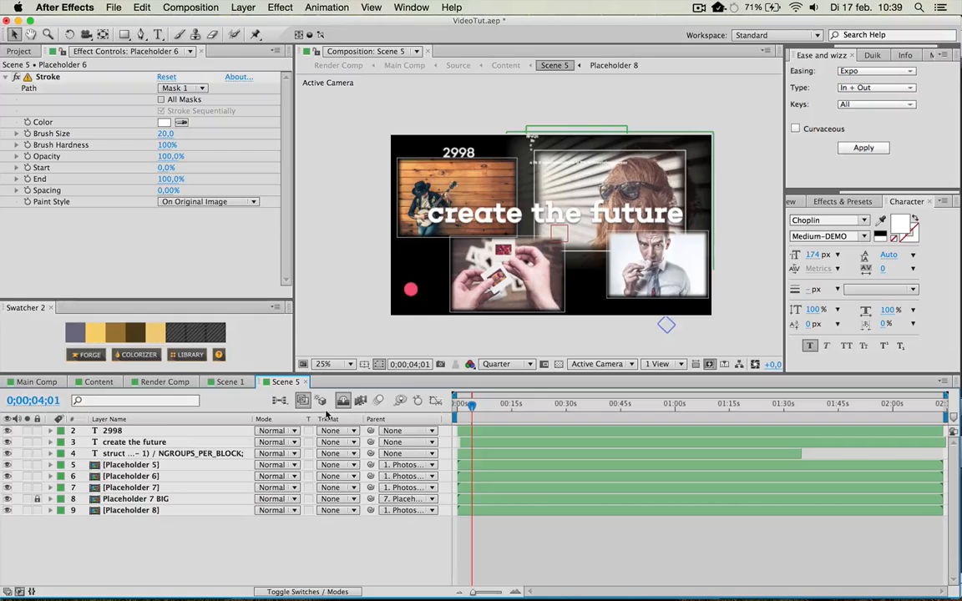
{"action": "left_click", "coordinate": [37, 382]}
{"action": "left_click", "coordinate": [99, 381]}
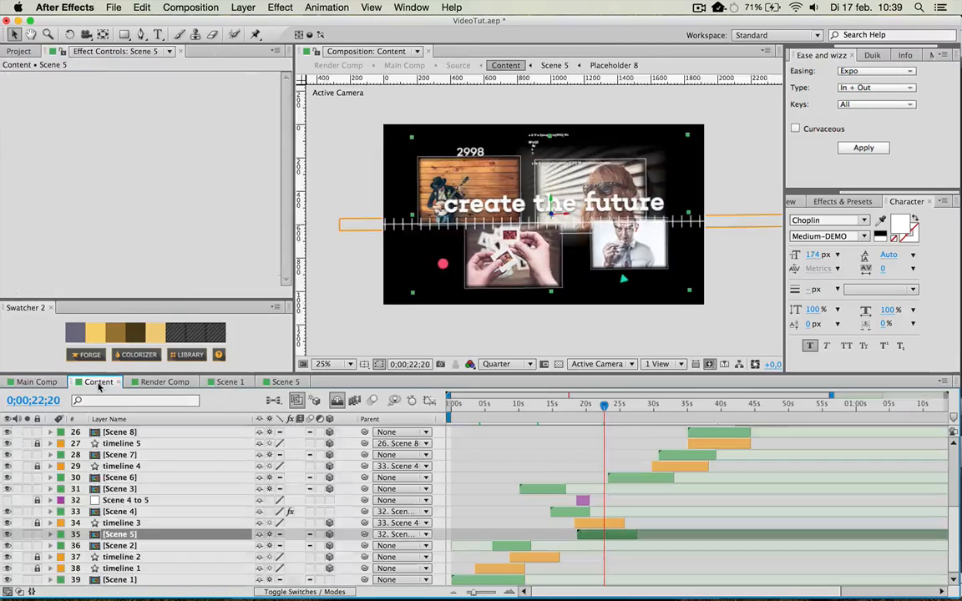
Scrub through the remaining scenes of the Content timeline to about 0;00;50;15 and open the Scene 10 composition.
{"action": "left_click", "coordinate": [642, 406]}
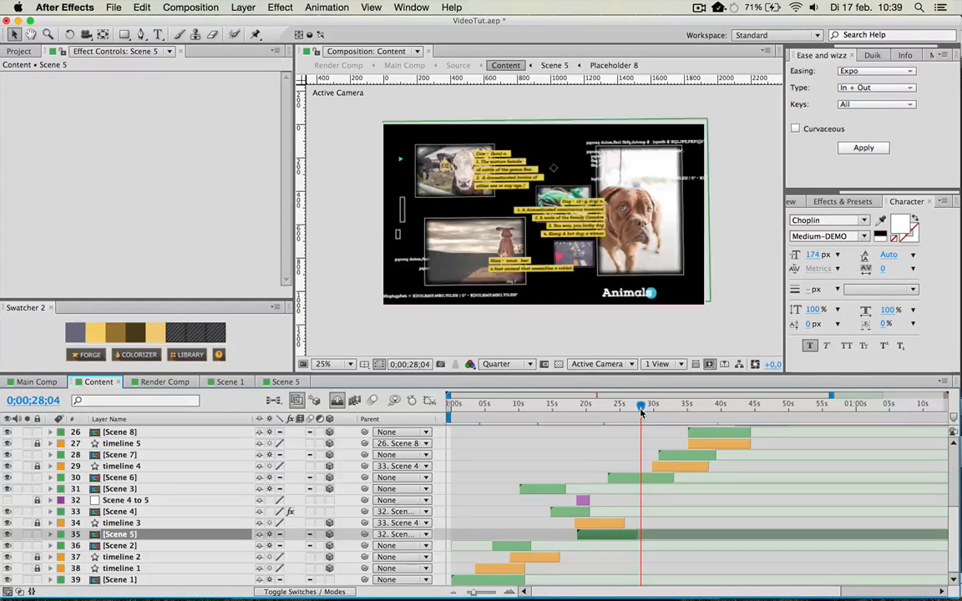
{"action": "left_click_drag", "start_coordinate": [642, 408], "coordinate": [805, 408]}
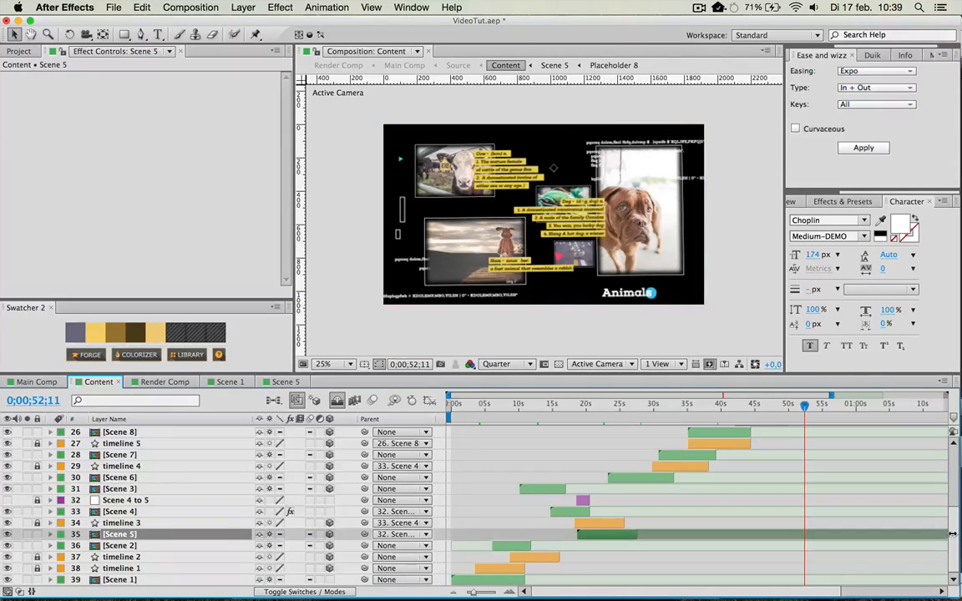
{"action": "scroll", "coordinate": [858, 480], "scroll_direction": "up", "scroll_amount": 10}
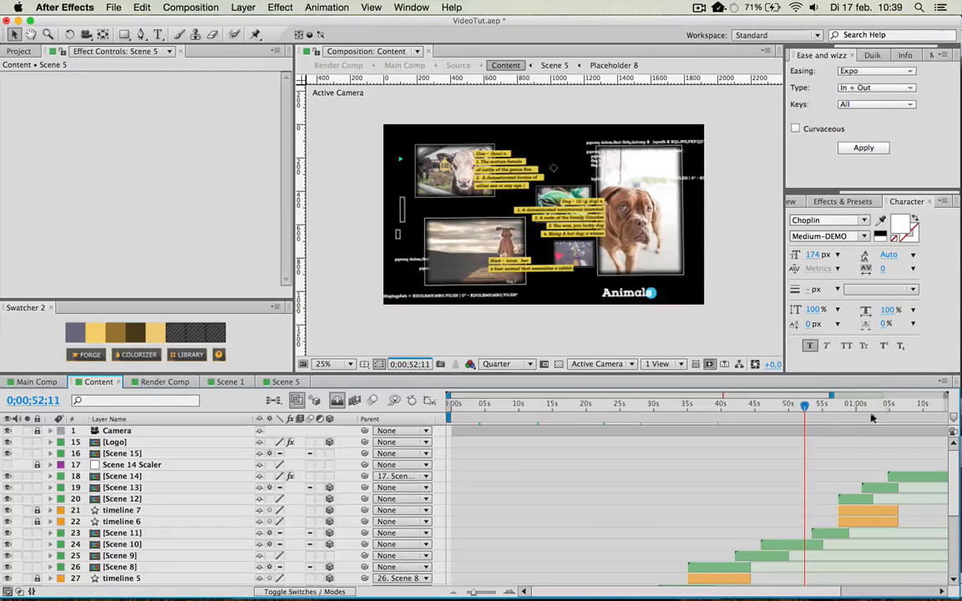
{"action": "left_click", "coordinate": [842, 405]}
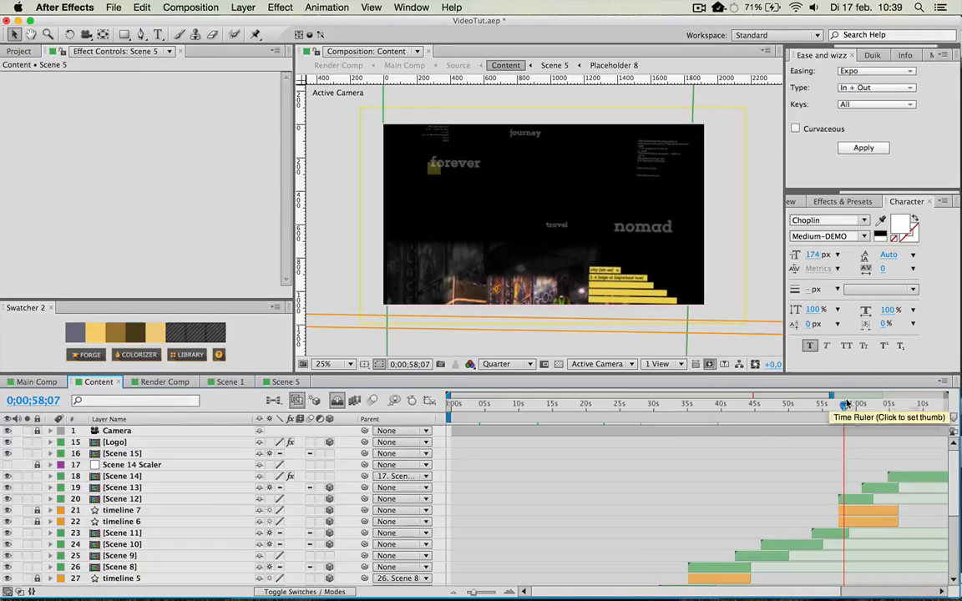
{"action": "left_click_drag", "start_coordinate": [846, 406], "coordinate": [792, 415]}
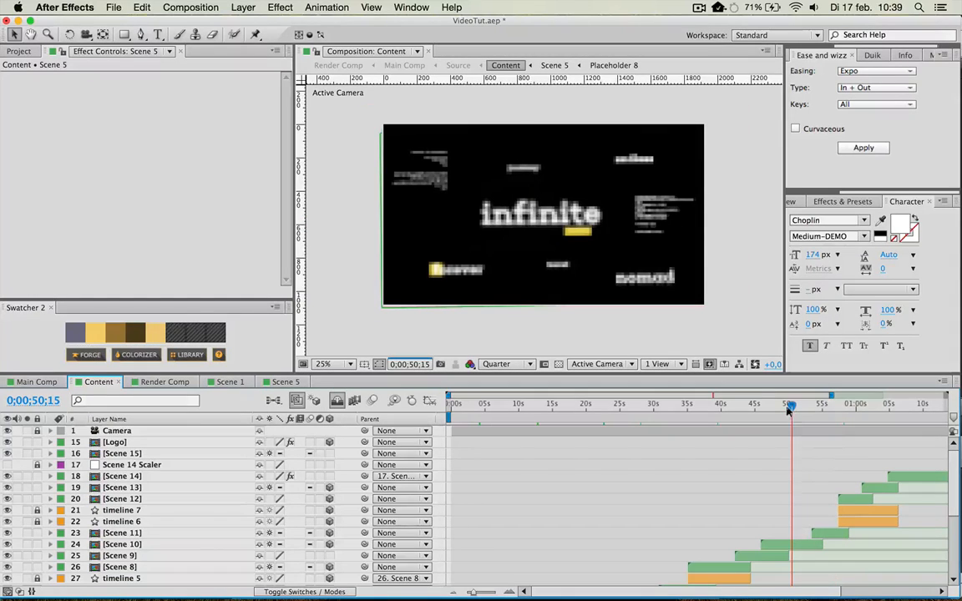
{"action": "double_click", "coordinate": [785, 545]}
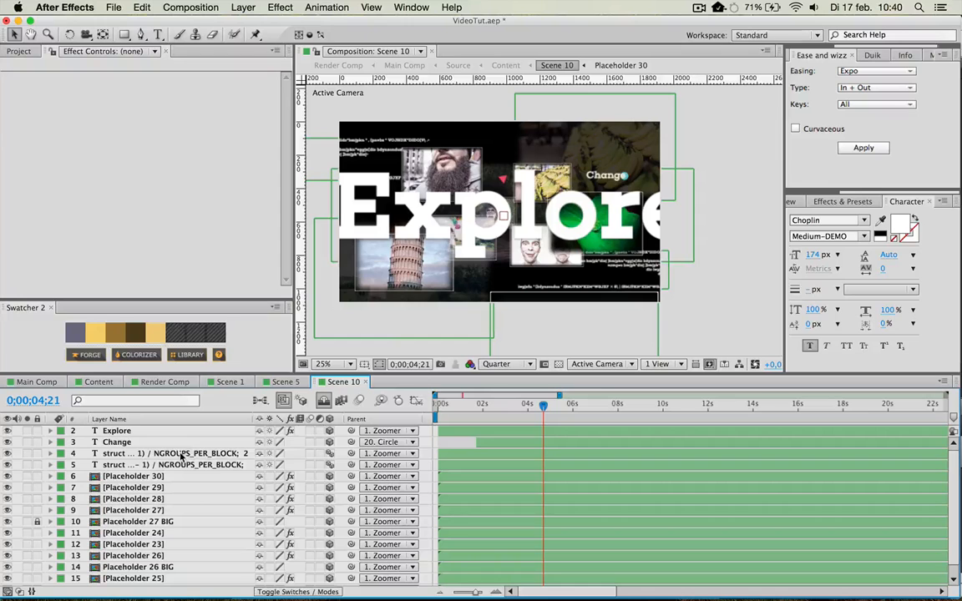
Move the current time to 0;00;06;11 in Scene 10 and add a two-node camera layer named Camera 1 with the default settings.
{"action": "mouse_move", "coordinate": [599, 394]}
{"action": "left_mouse_down"}
{"action": "mouse_move", "coordinate": [842, 403]}
{"action": "mouse_move", "coordinate": [589, 404]}
{"action": "left_mouse_up"}
{"action": "key", "text": "space"}
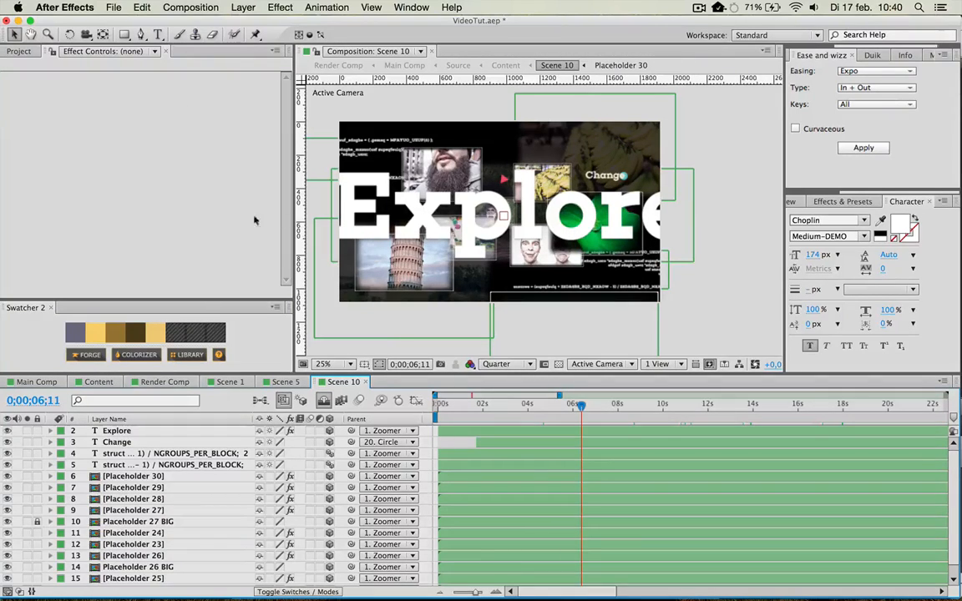
{"action": "left_click", "coordinate": [243, 7]}
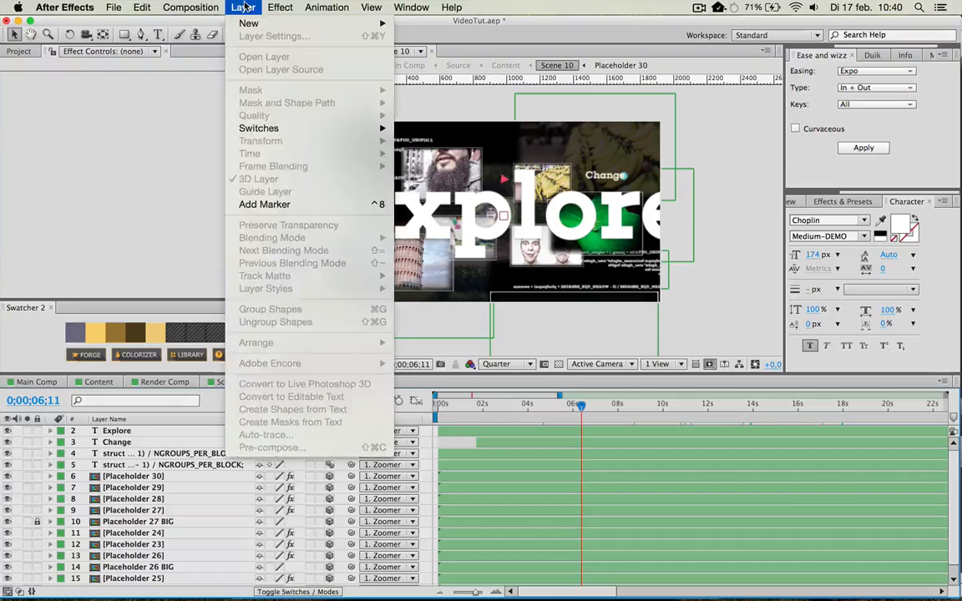
{"action": "left_click", "coordinate": [243, 7]}
{"action": "left_click", "coordinate": [243, 7]}
{"action": "mouse_move", "coordinate": [258, 24]}
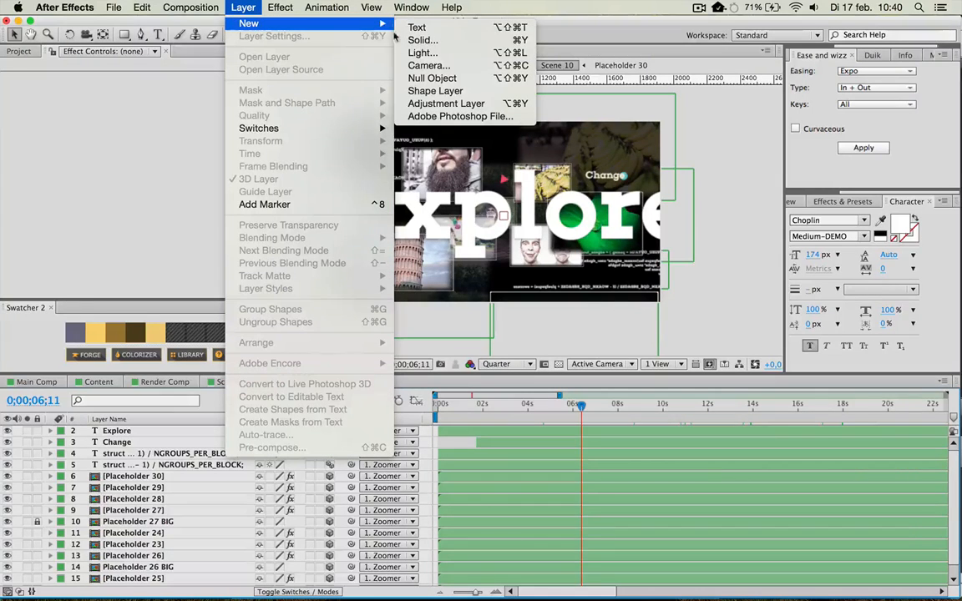
{"action": "left_click", "coordinate": [422, 65]}
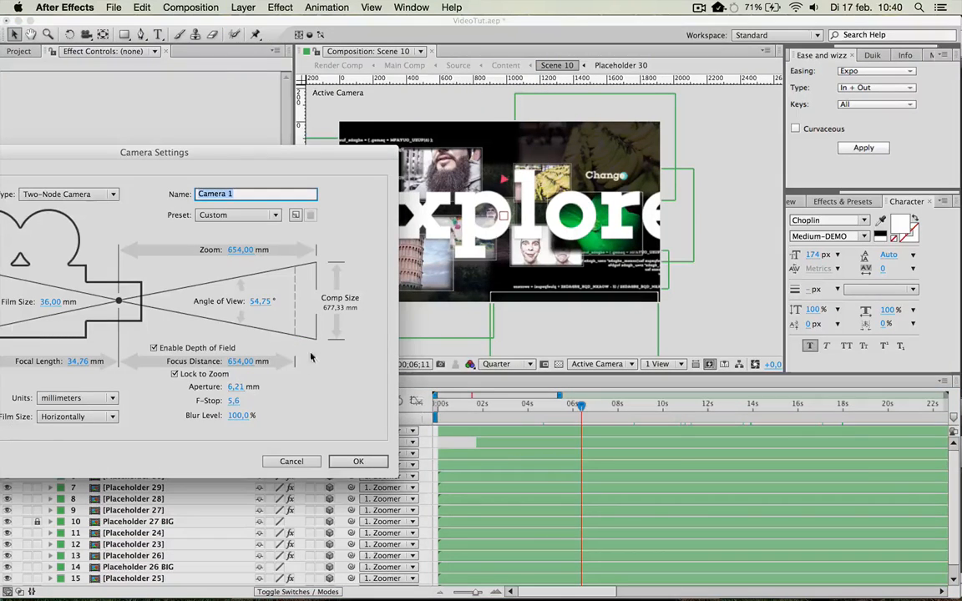
{"action": "left_click", "coordinate": [359, 461]}
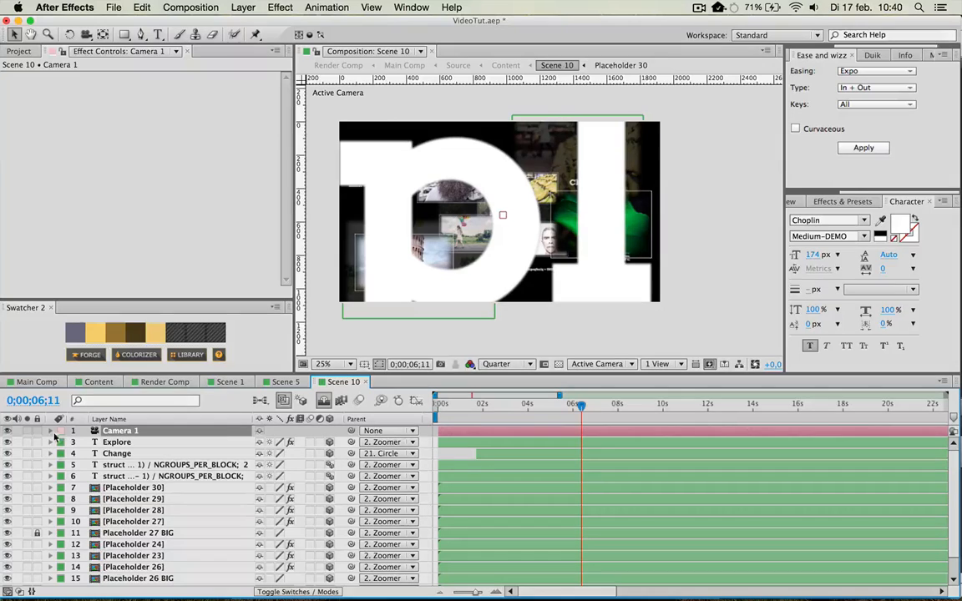
Reveal Camera 1's Position property and pull the camera back to a Z value of about -3796,9.
{"action": "left_click", "coordinate": [50, 431]}
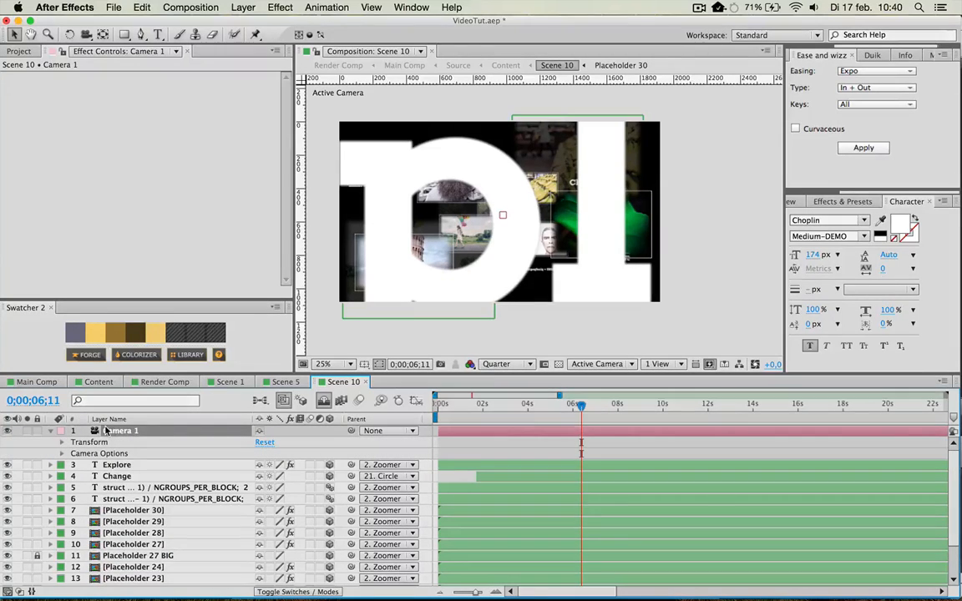
{"action": "key", "text": "p"}
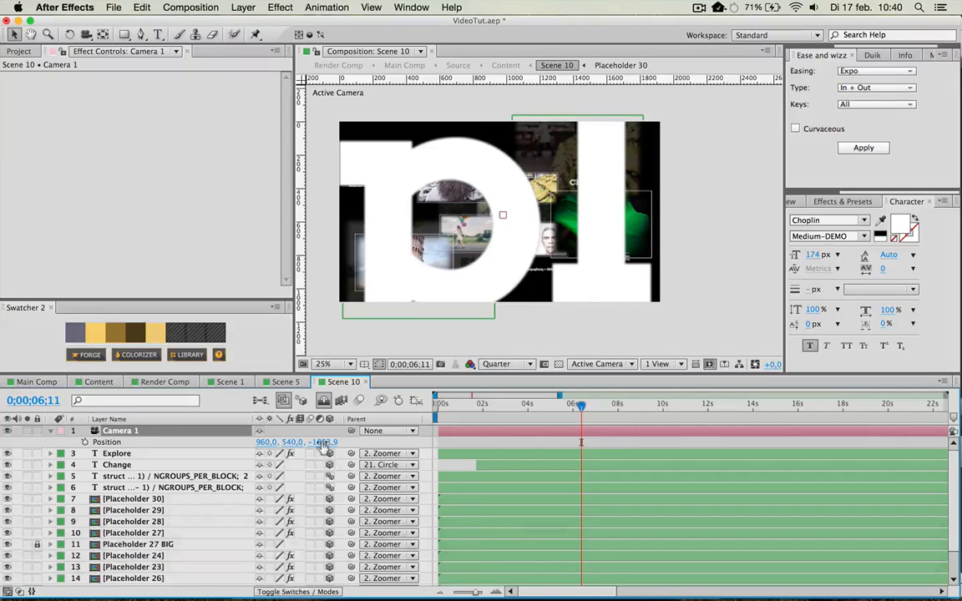
{"action": "left_click_drag", "start_coordinate": [319, 443], "coordinate": [2, 459]}
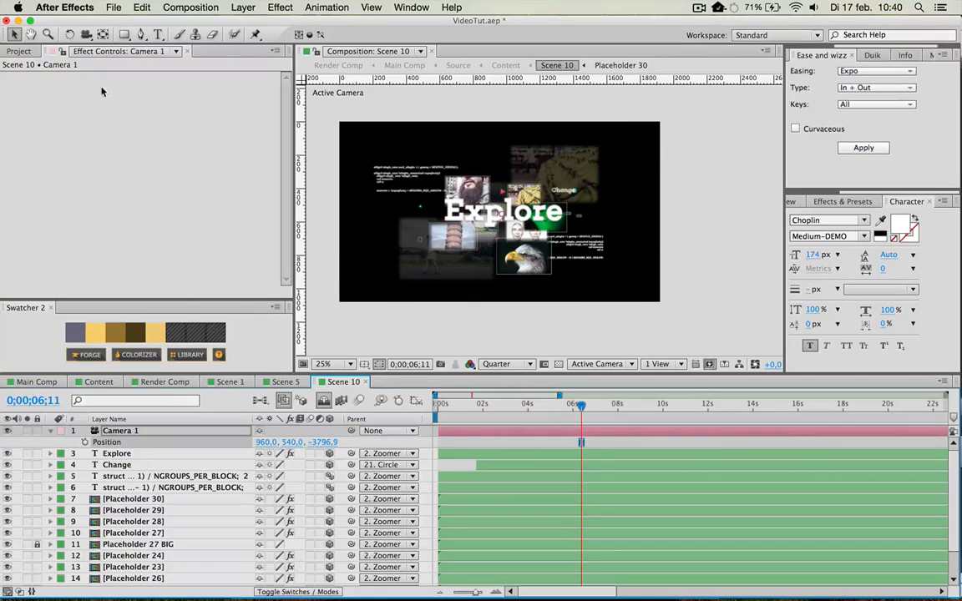
Track Camera 1 back and forth along its Z axis with the Track Z Camera tool, ending at about -2796,9.
{"action": "left_click", "coordinate": [86, 35]}
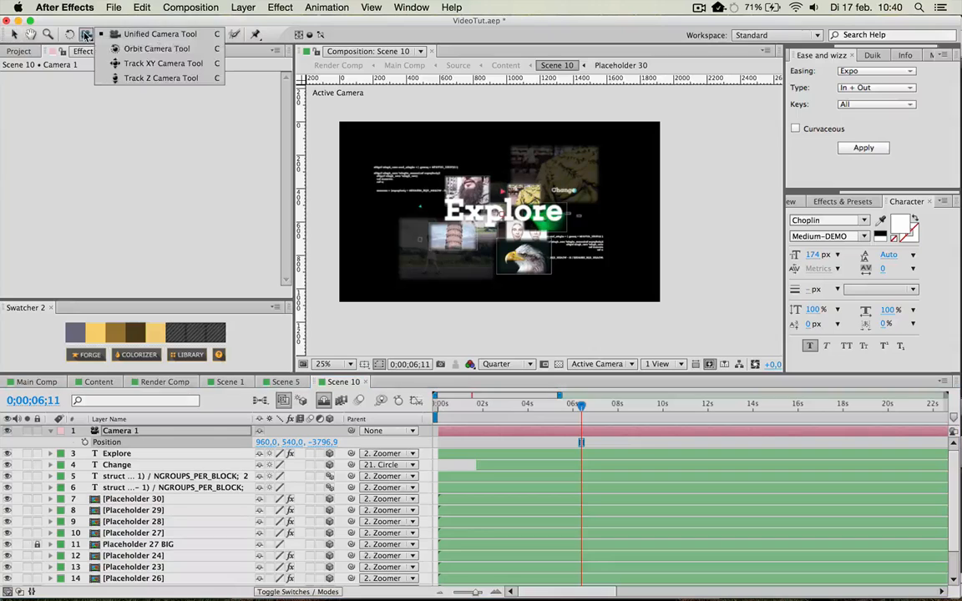
{"action": "left_click", "coordinate": [164, 77]}
{"action": "left_click_drag", "start_coordinate": [473, 233], "coordinate": [473, 238]}
{"action": "left_click_drag", "start_coordinate": [295, 235], "coordinate": [282, 263]}
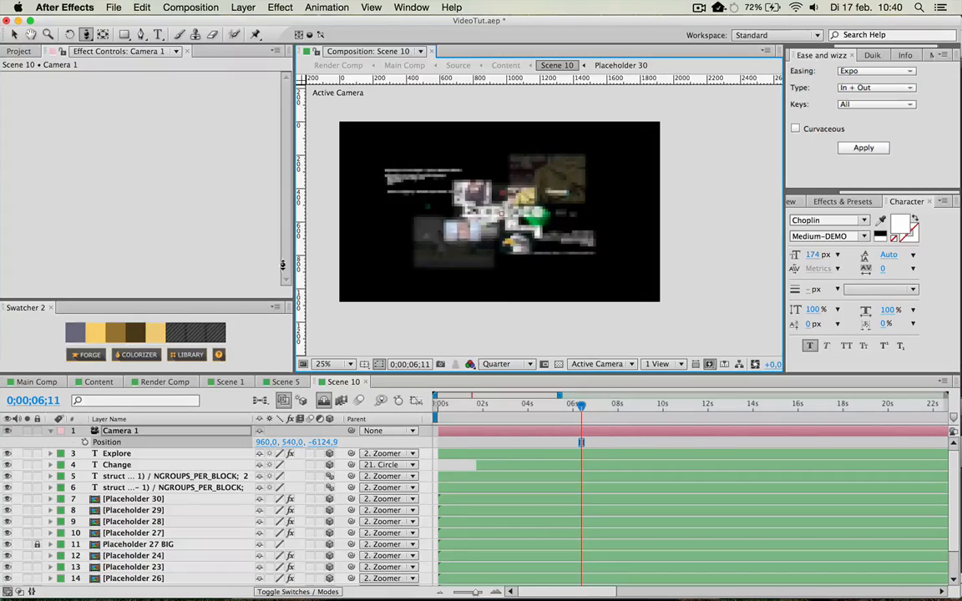
{"action": "left_click_drag", "start_coordinate": [554, 227], "coordinate": [489, 220]}
{"action": "left_click_drag", "start_coordinate": [552, 219], "coordinate": [238, 235]}
{"action": "left_click_drag", "start_coordinate": [118, 291], "coordinate": [461, 328]}
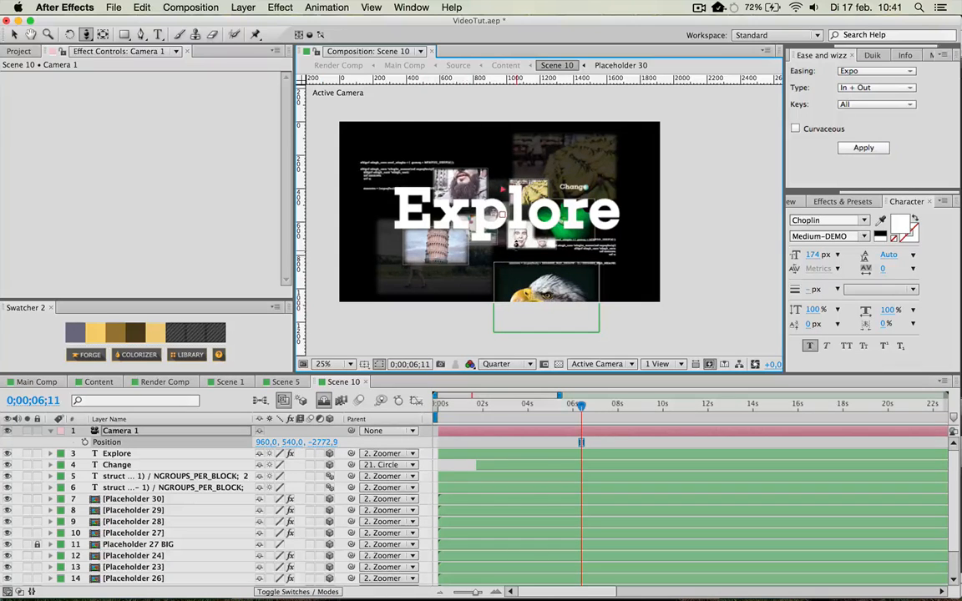
{"action": "left_click_drag", "start_coordinate": [542, 237], "coordinate": [538, 234]}
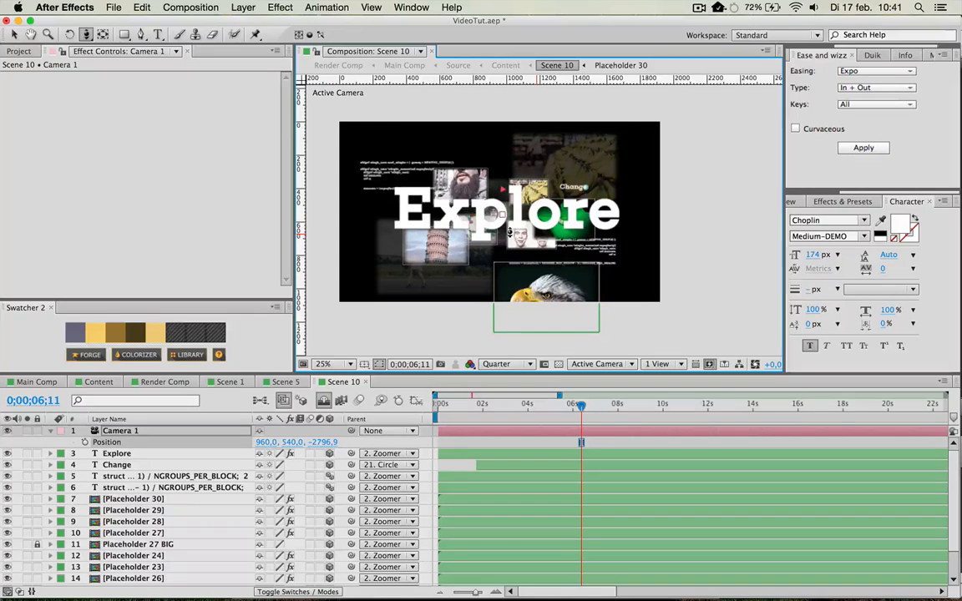
Examine the keyframed properties of the Camera layer in the Content composition, then collapse them.
{"action": "left_click", "coordinate": [99, 382]}
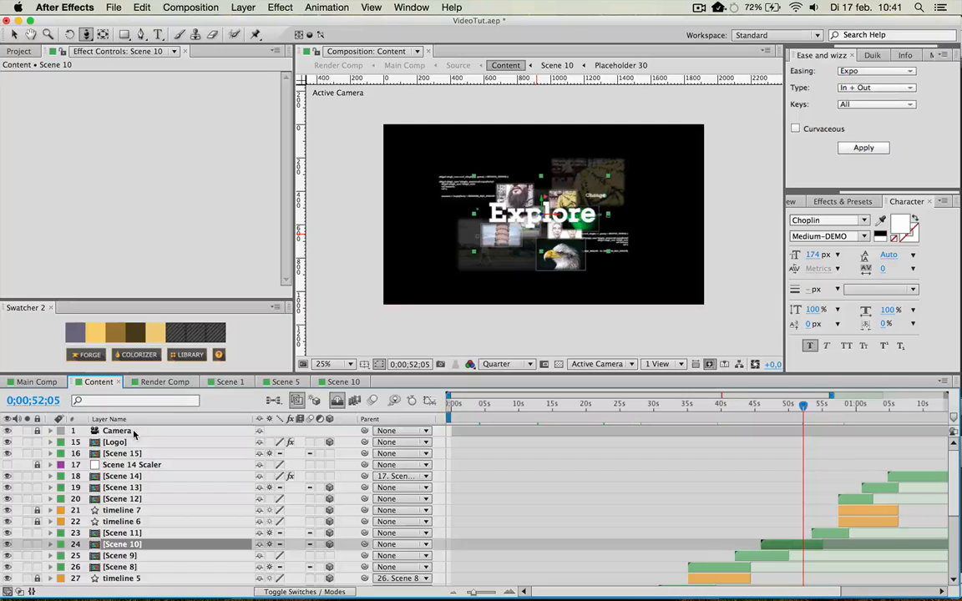
{"action": "left_click", "coordinate": [104, 432]}
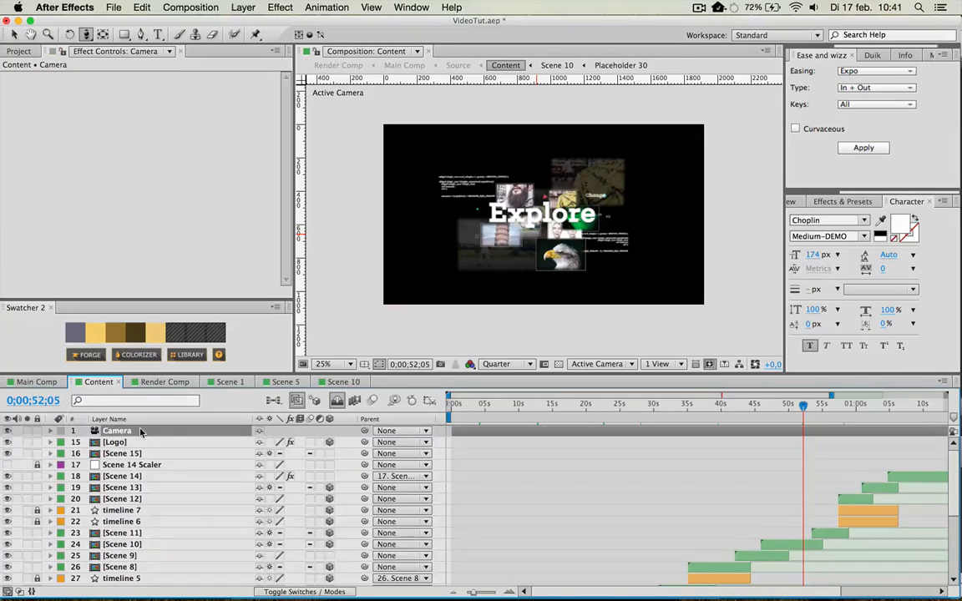
{"action": "key", "text": "u"}
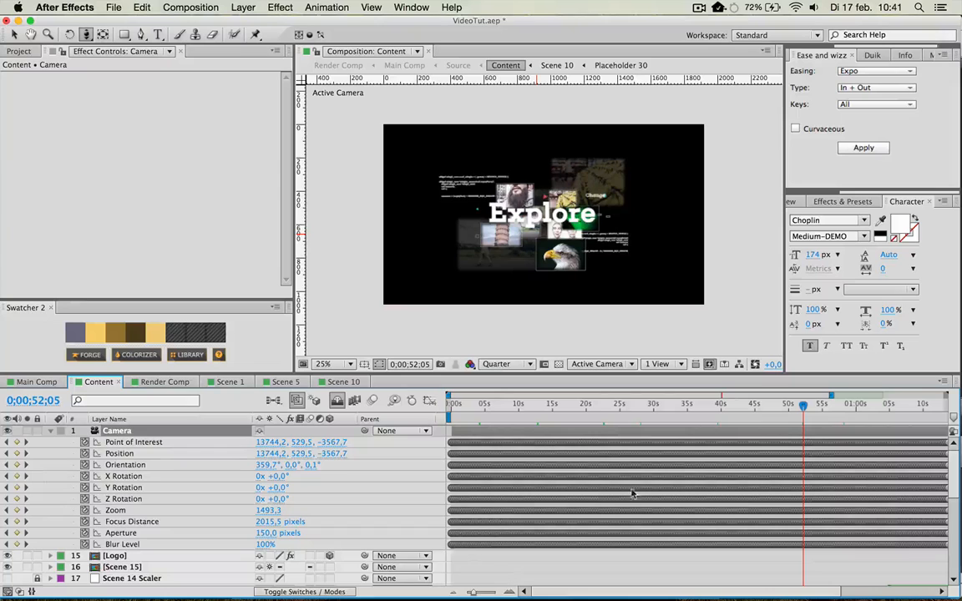
{"action": "key", "text": "u"}
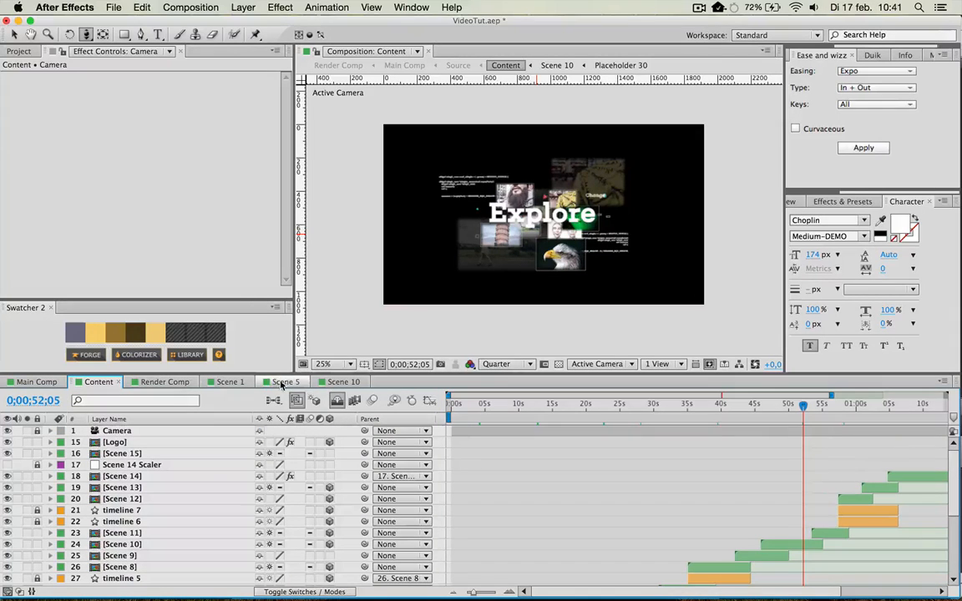
Return to Scene 10, collapse Camera 1's properties and track the camera forward in Z past the Explore text to the Placeholder 25 photo.
{"action": "left_click", "coordinate": [343, 382]}
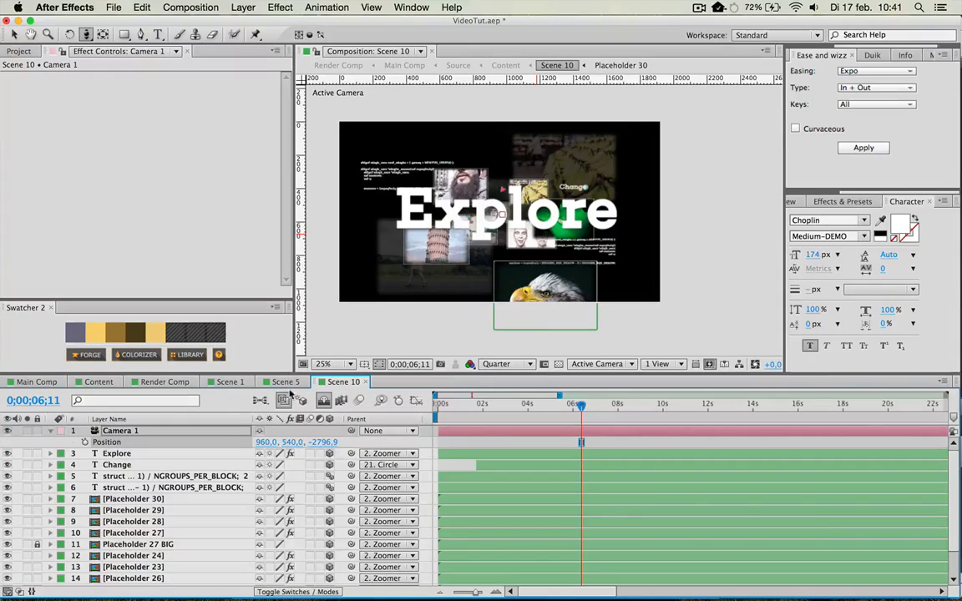
{"action": "left_click", "coordinate": [51, 431]}
{"action": "left_click_drag", "start_coordinate": [477, 229], "coordinate": [959, 228]}
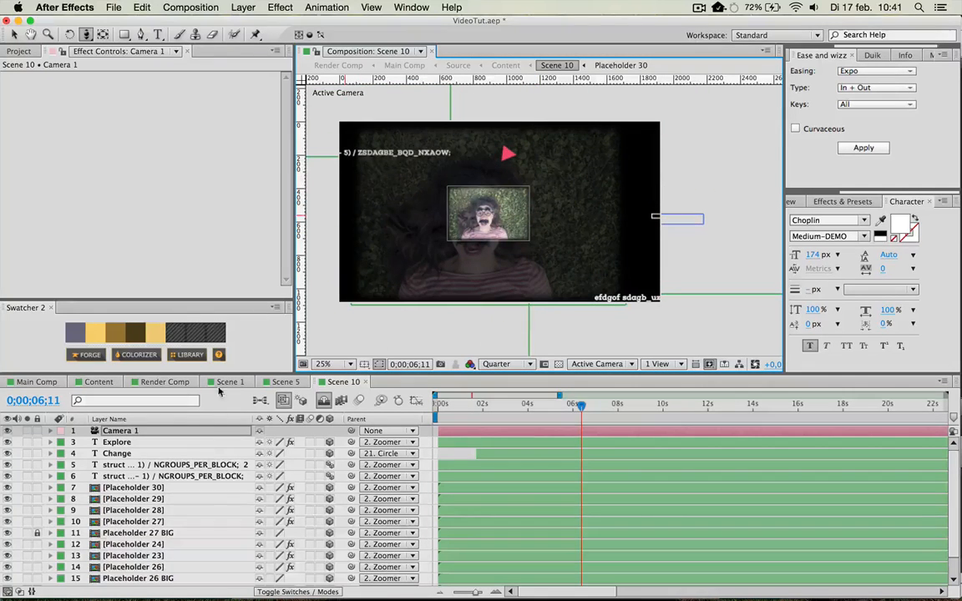
Switch to the Selection tool and move the Placeholder 25 photo slightly up and to the left.
{"action": "key", "text": "v"}
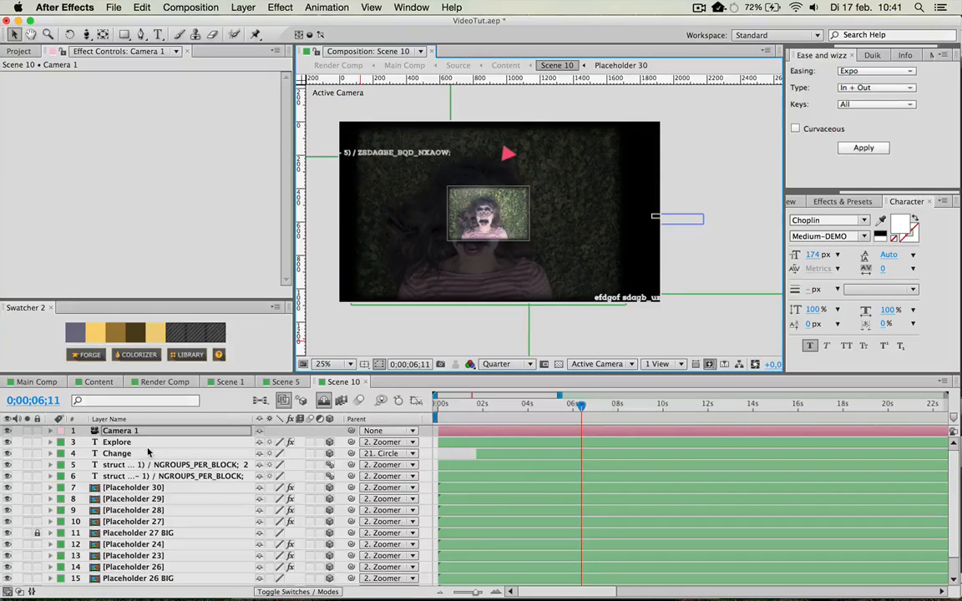
{"action": "left_click", "coordinate": [138, 445]}
{"action": "left_click", "coordinate": [126, 430]}
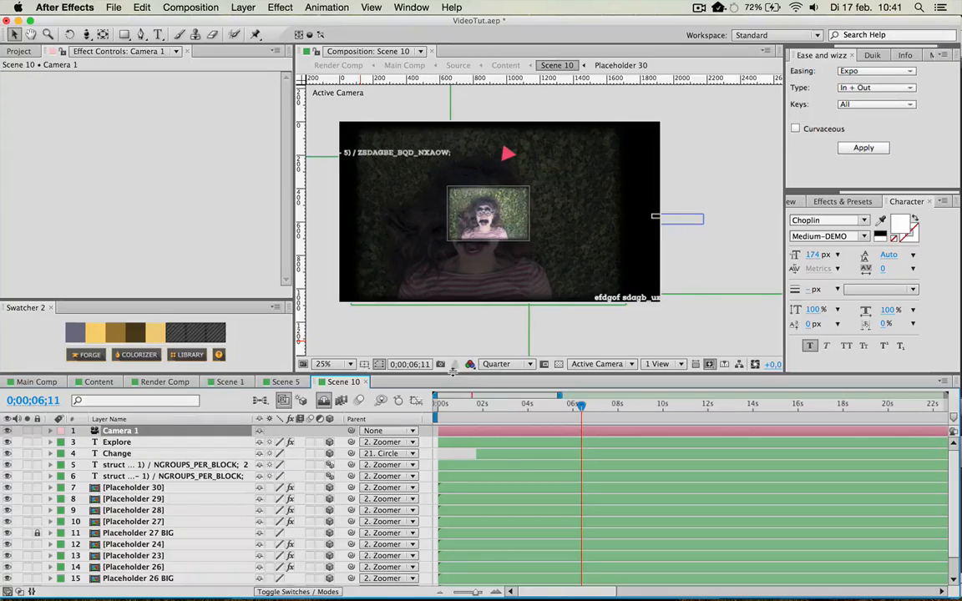
{"action": "left_click", "coordinate": [148, 477]}
{"action": "scroll", "coordinate": [266, 452], "scroll_direction": "down", "scroll_amount": 2}
{"action": "left_click", "coordinate": [472, 217]}
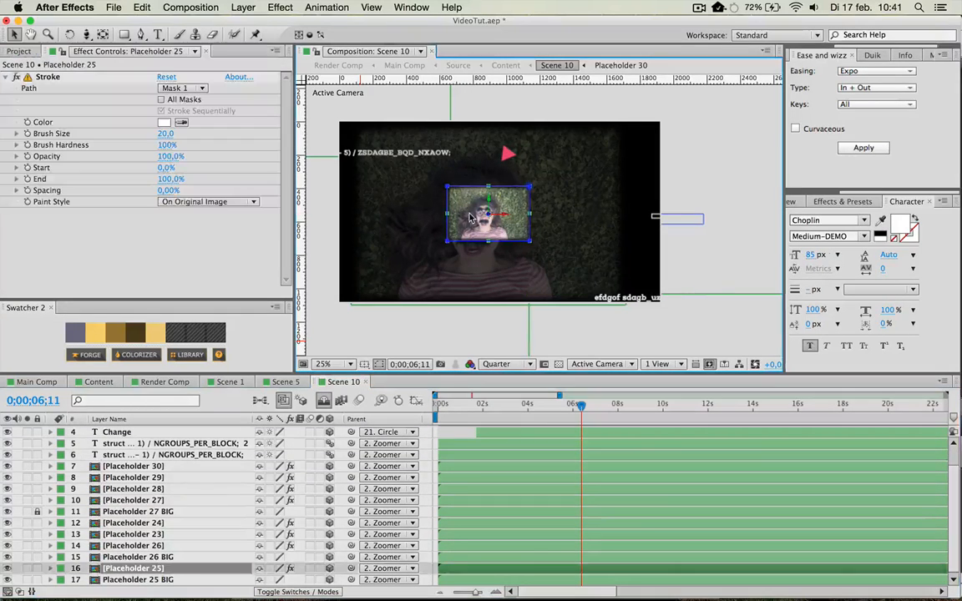
{"action": "left_click_drag", "start_coordinate": [475, 218], "coordinate": [438, 204]}
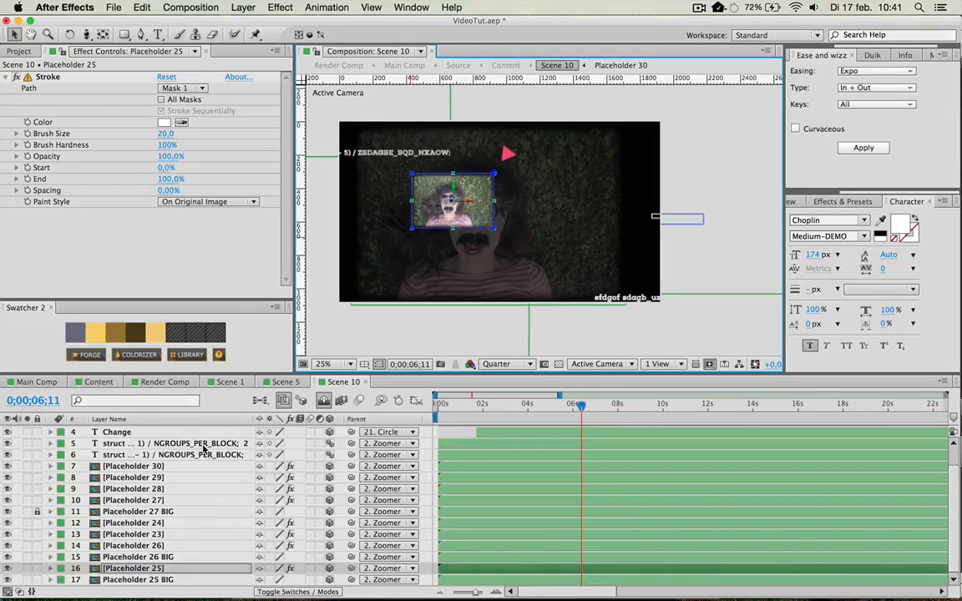
Pull Camera 1 back to a Z position of about -853,9 and shift the photo of the bearded man slightly left.
{"action": "scroll", "coordinate": [182, 442], "scroll_direction": "up", "scroll_amount": 2}
{"action": "left_click", "coordinate": [172, 433]}
{"action": "key", "text": "p"}
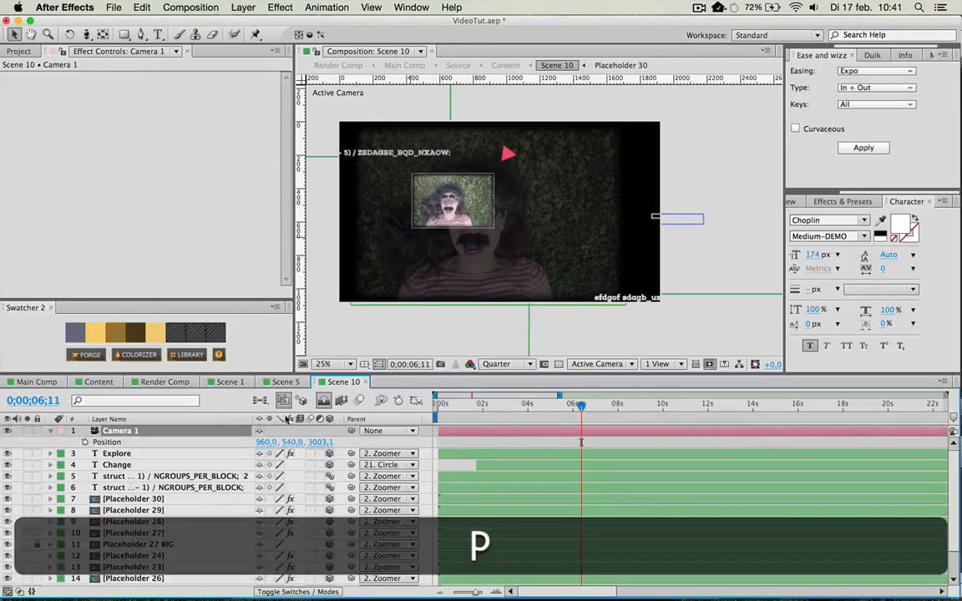
{"action": "left_click_drag", "start_coordinate": [82, 442], "coordinate": [29, 481]}
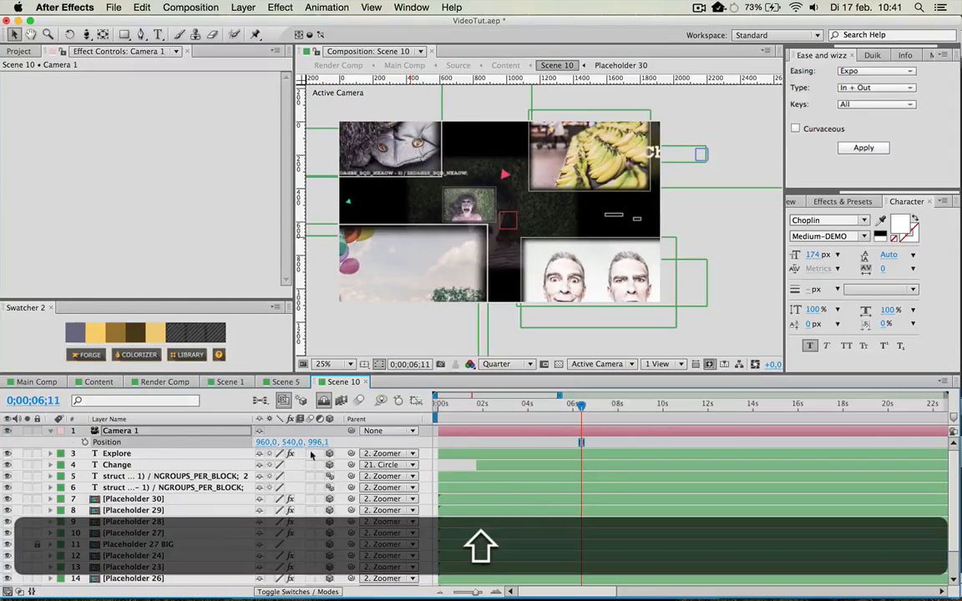
{"action": "left_click_drag", "start_coordinate": [323, 442], "coordinate": [204, 446]}
{"action": "left_click", "coordinate": [421, 175]}
{"action": "left_click_drag", "start_coordinate": [421, 176], "coordinate": [406, 174]}
{"action": "left_click", "coordinate": [633, 262]}
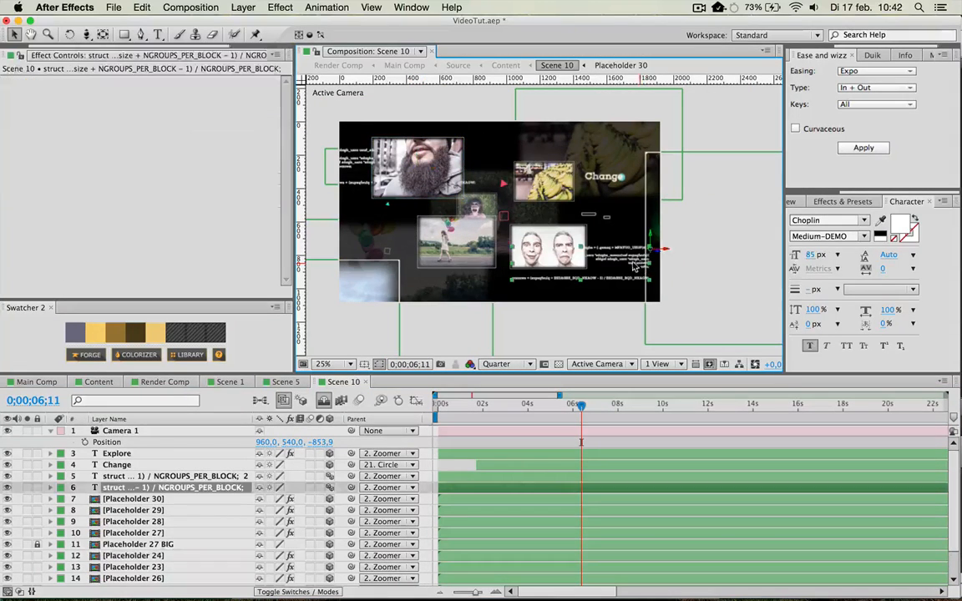
Replace the text "Change" beside the banana photo with "Banana".
{"action": "double_click", "coordinate": [604, 175]}
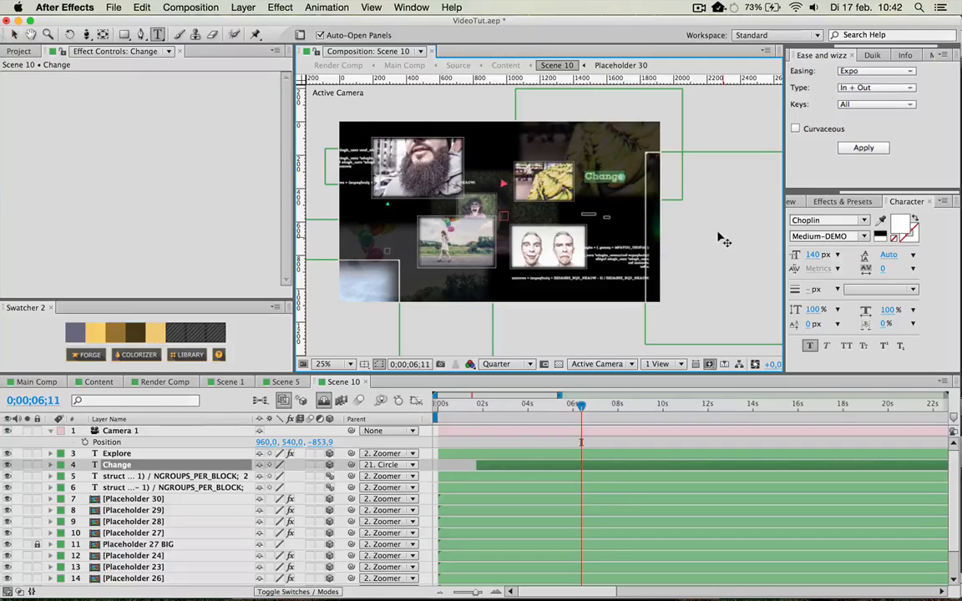
{"action": "key", "text": "shift+a"}
{"action": "type", "text": "Banana"}
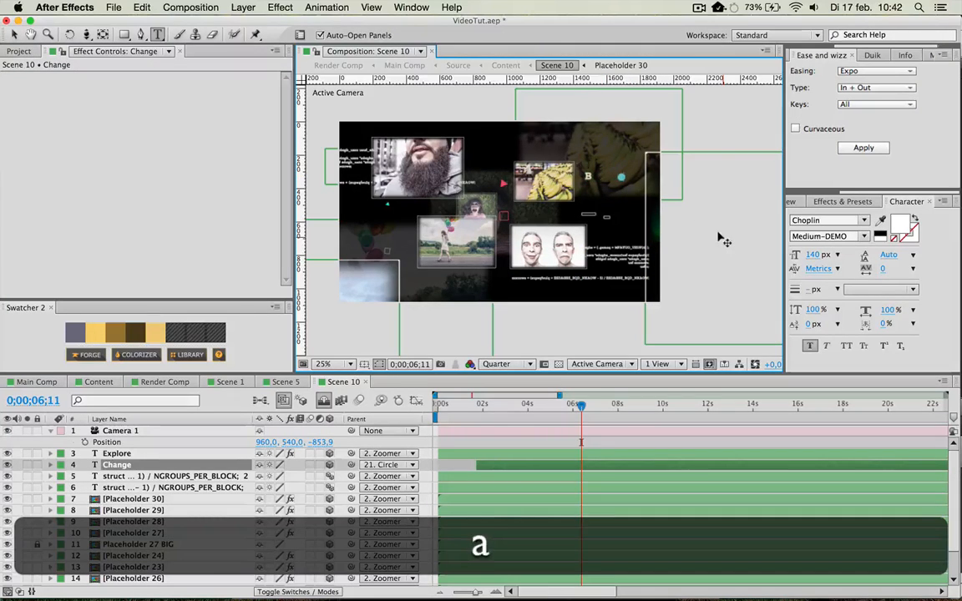
{"action": "left_click", "coordinate": [14, 34]}
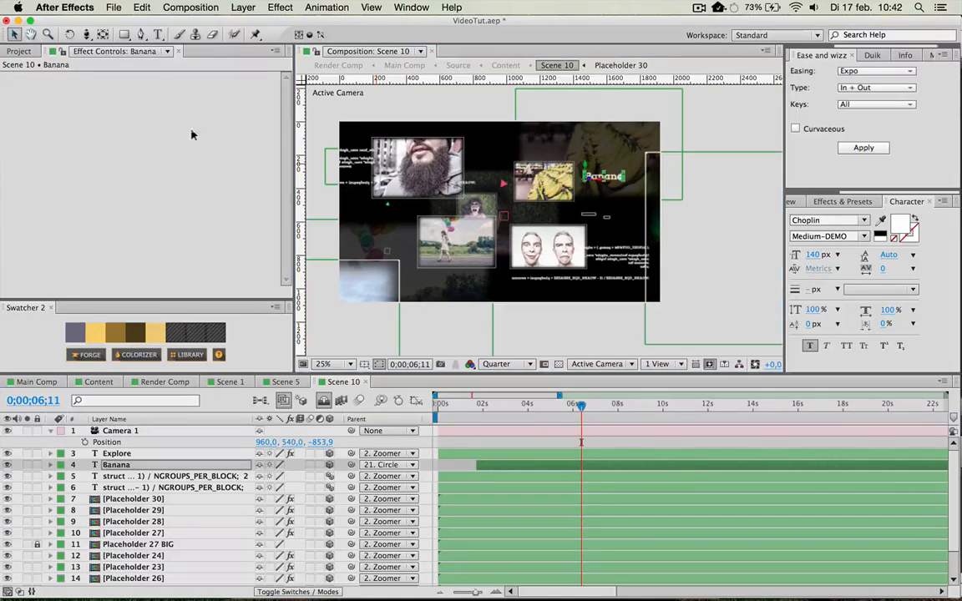
{"action": "left_click", "coordinate": [593, 226]}
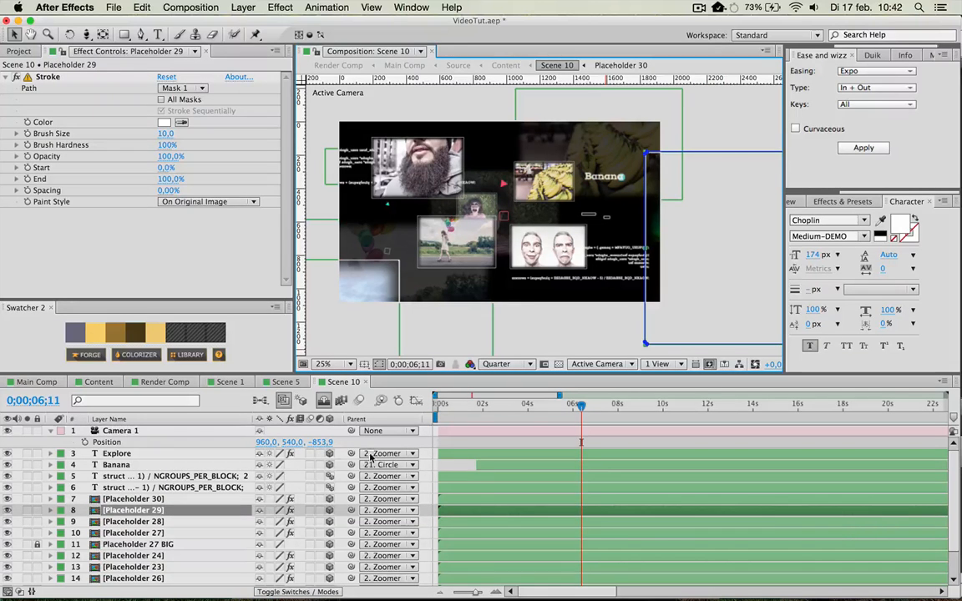
Pull Camera 1 back to a Z position of about -1950,9 and delete the camera layer from Scene 10.
{"action": "left_click_drag", "start_coordinate": [325, 444], "coordinate": [1, 452]}
{"action": "left_click_drag", "start_coordinate": [324, 442], "coordinate": [91, 439]}
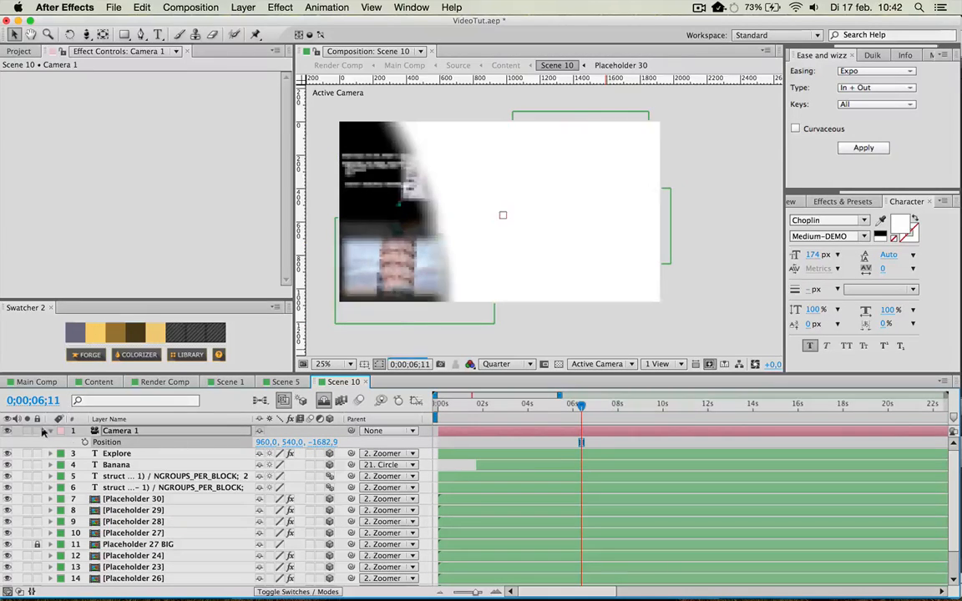
{"action": "left_click_drag", "start_coordinate": [332, 440], "coordinate": [150, 457]}
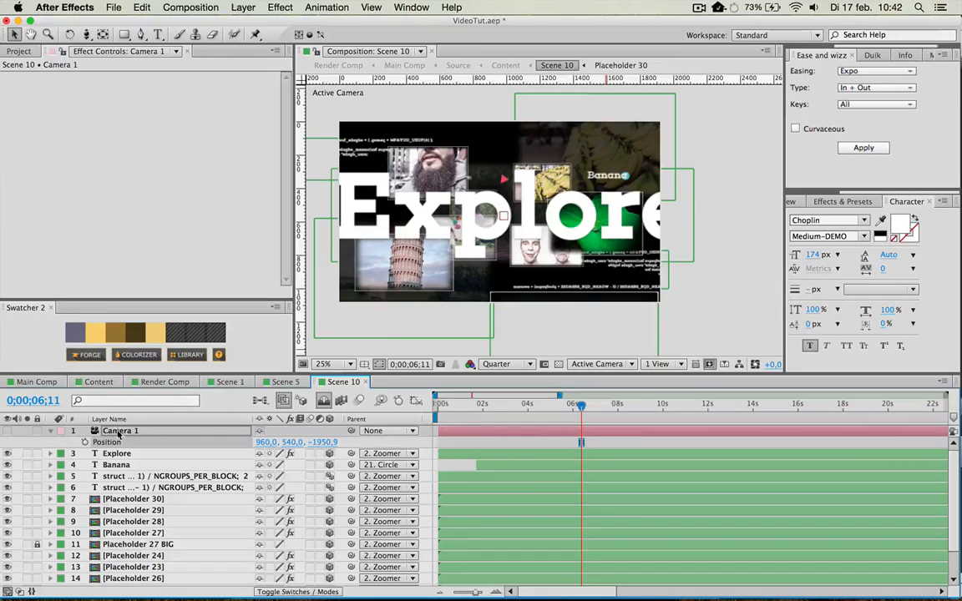
{"action": "key", "text": "BackSpace"}
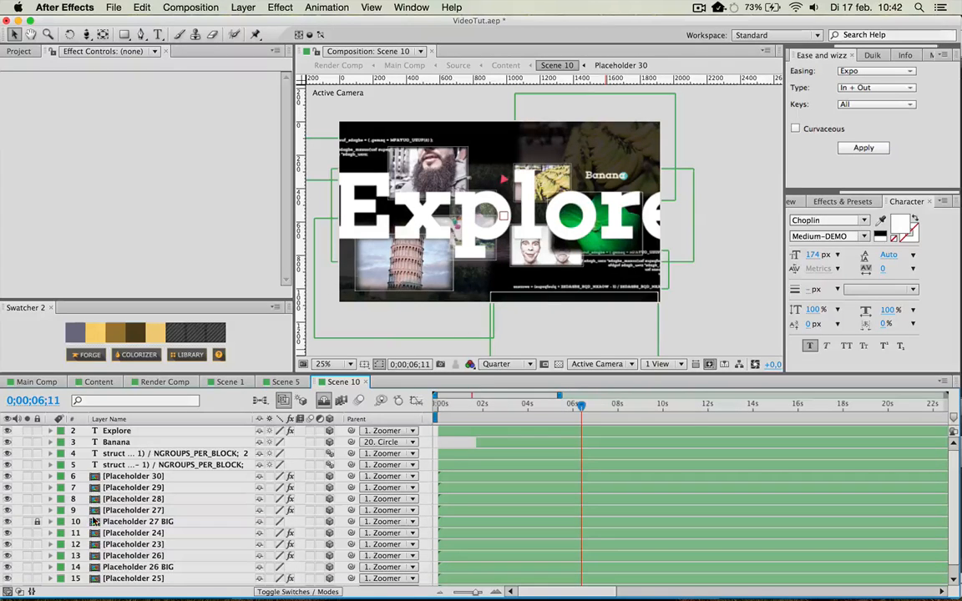
Return to the Content composition and move the current time to 0;00;50;06 to view the edited Scene 10.
{"action": "scroll", "coordinate": [94, 521], "scroll_direction": "down", "scroll_amount": 1}
{"action": "scroll", "coordinate": [141, 551], "scroll_direction": "up", "scroll_amount": 1}
{"action": "left_click", "coordinate": [107, 383]}
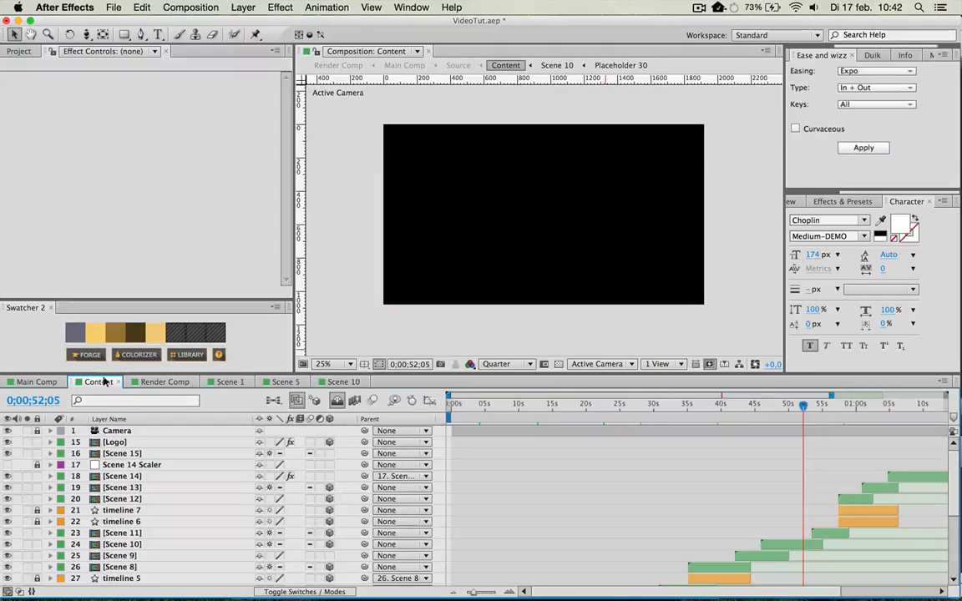
{"action": "left_click", "coordinate": [790, 405]}
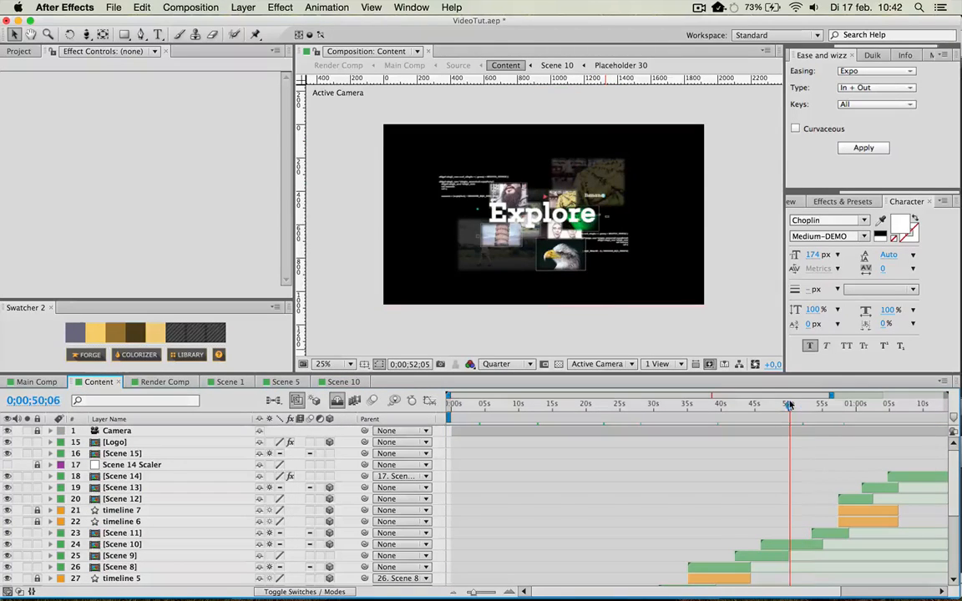
Preview the Scene 10 section of the Content composition at several times between 0;00;47;01 and 0;00;53;14, ending at 0;00;50;15.
{"action": "left_click", "coordinate": [768, 405]}
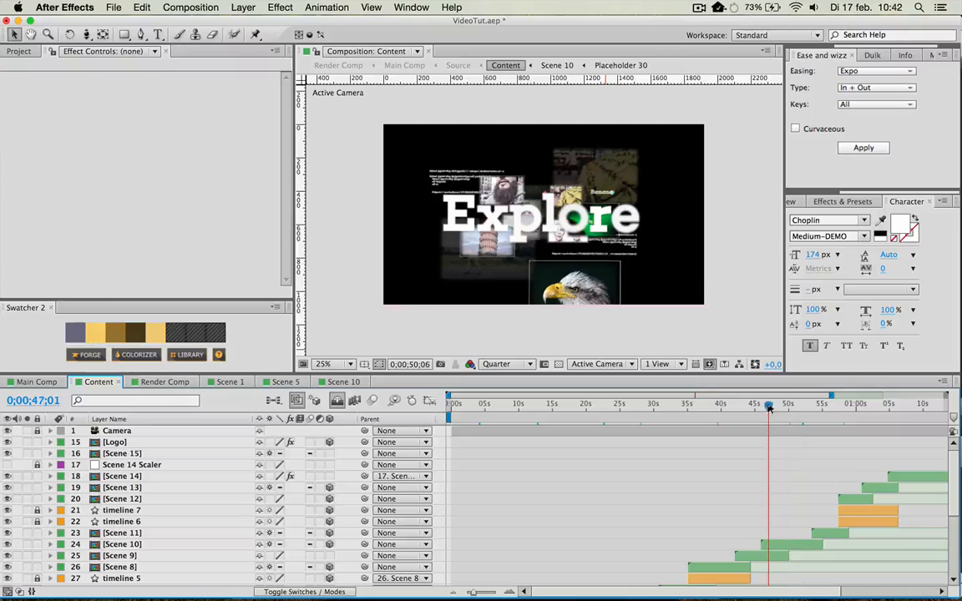
{"action": "left_click", "coordinate": [798, 407]}
{"action": "left_click", "coordinate": [812, 406]}
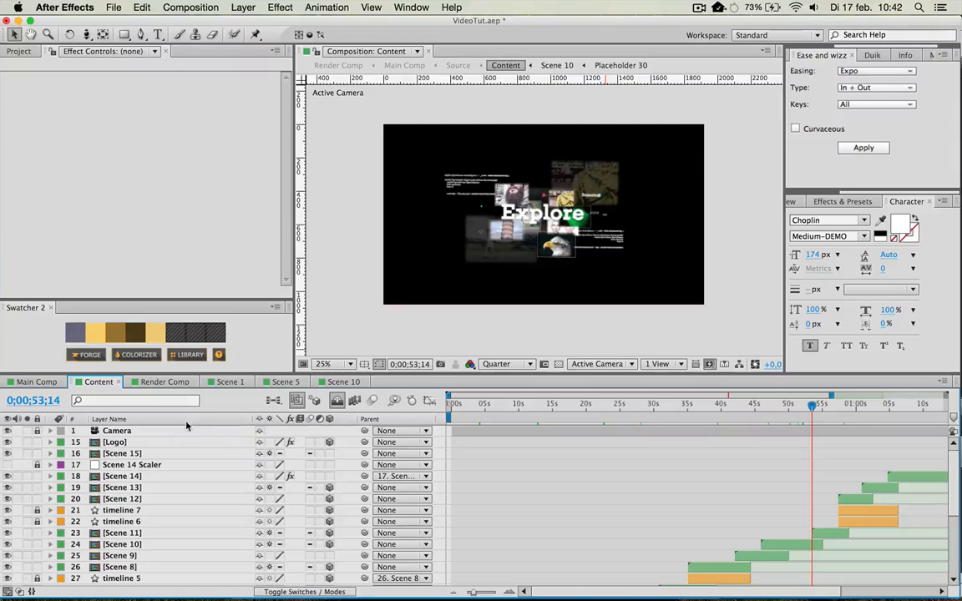
{"action": "left_click", "coordinate": [18, 51]}
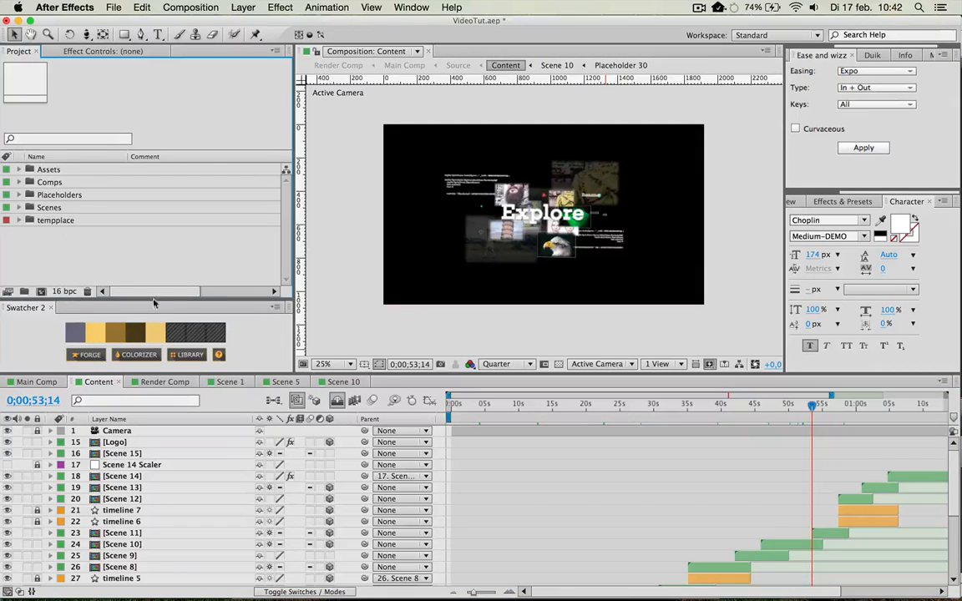
{"action": "left_click", "coordinate": [791, 405]}
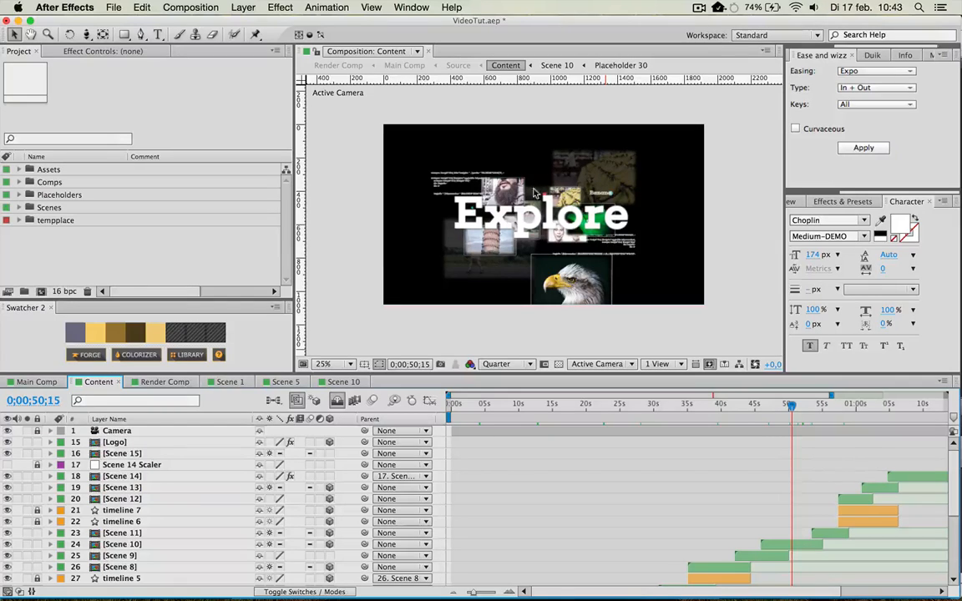
Expand the Placeholders folder and its Compositions subfolder in the project, and select Placeholder 1.
{"action": "left_click", "coordinate": [19, 195]}
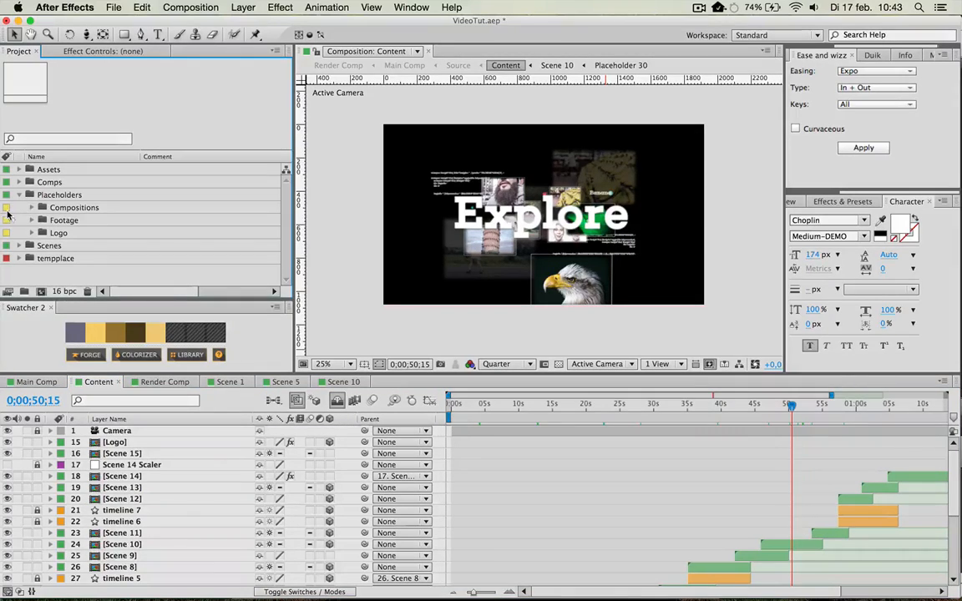
{"action": "scroll", "coordinate": [634, 465], "scroll_direction": "down", "scroll_amount": 5}
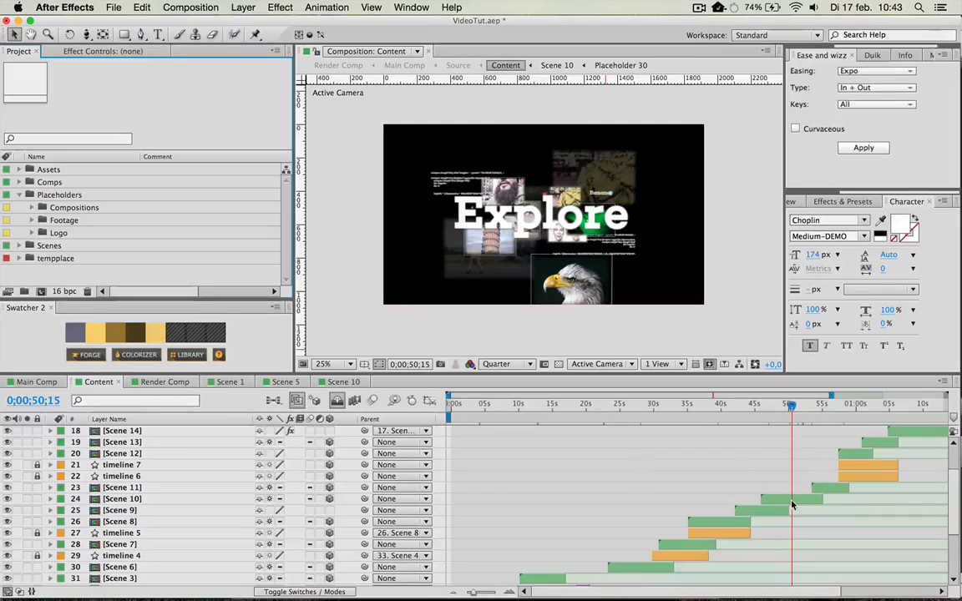
{"action": "scroll", "coordinate": [135, 428], "scroll_direction": "up", "scroll_amount": 5}
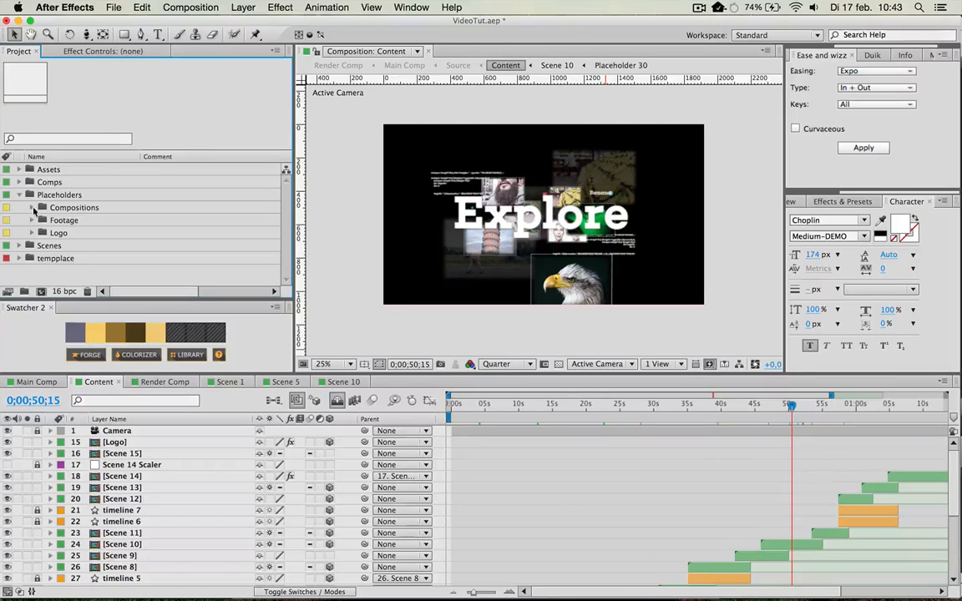
{"action": "left_click", "coordinate": [32, 208]}
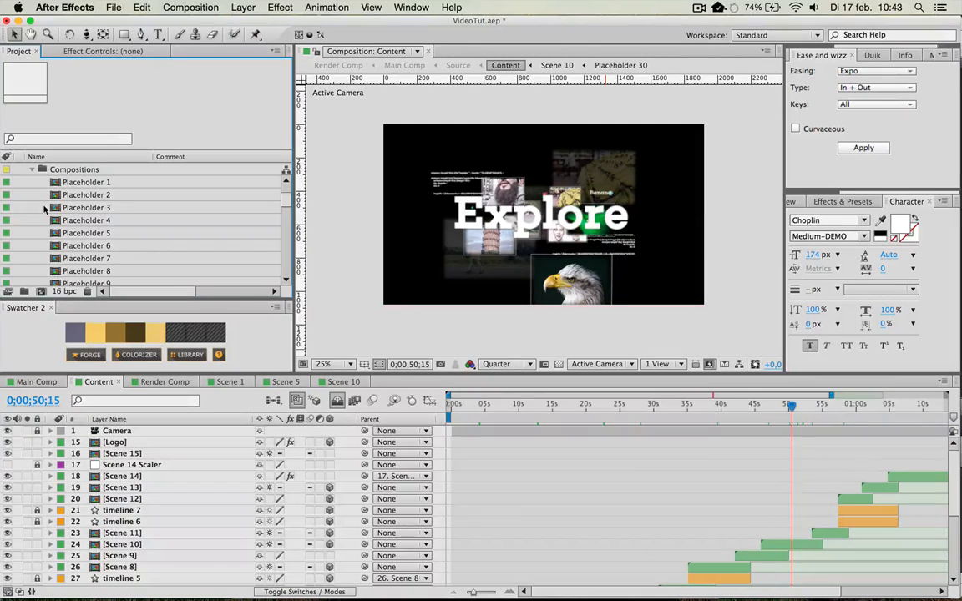
{"action": "left_click", "coordinate": [85, 182]}
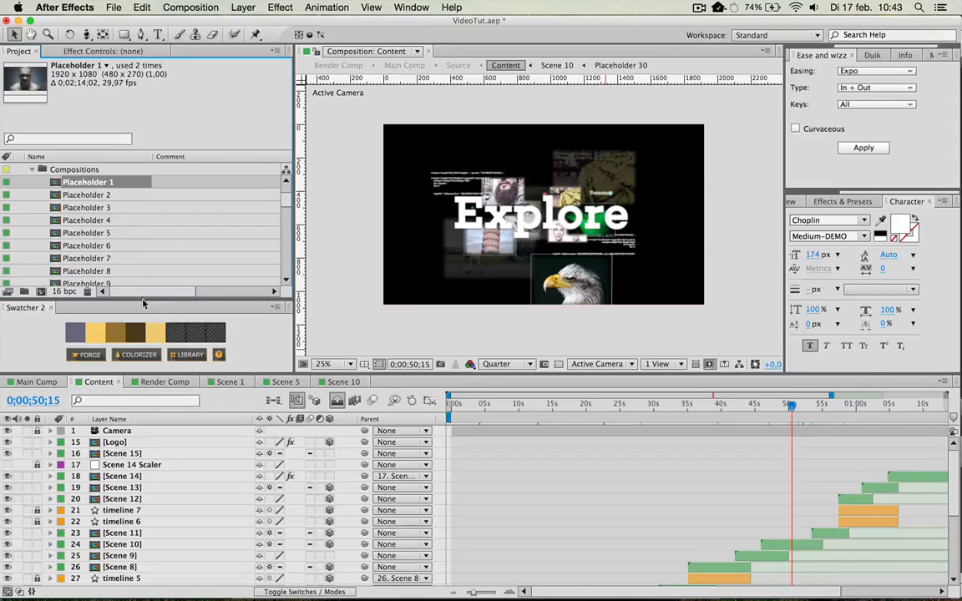
Open the Scene 10 composition and locate the project composition that matches its Placeholder 30 layer.
{"action": "double_click", "coordinate": [788, 545]}
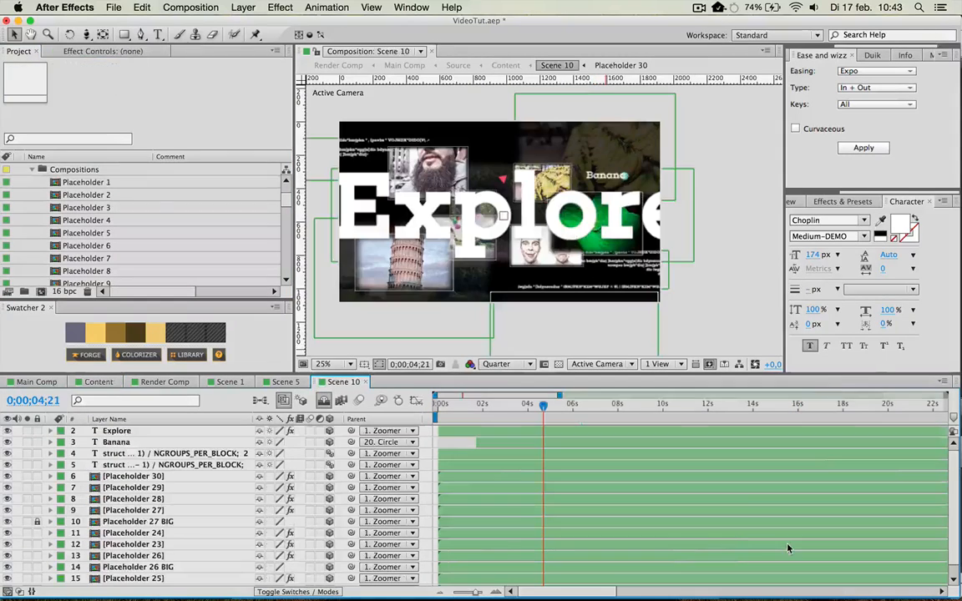
{"action": "left_click", "coordinate": [180, 477]}
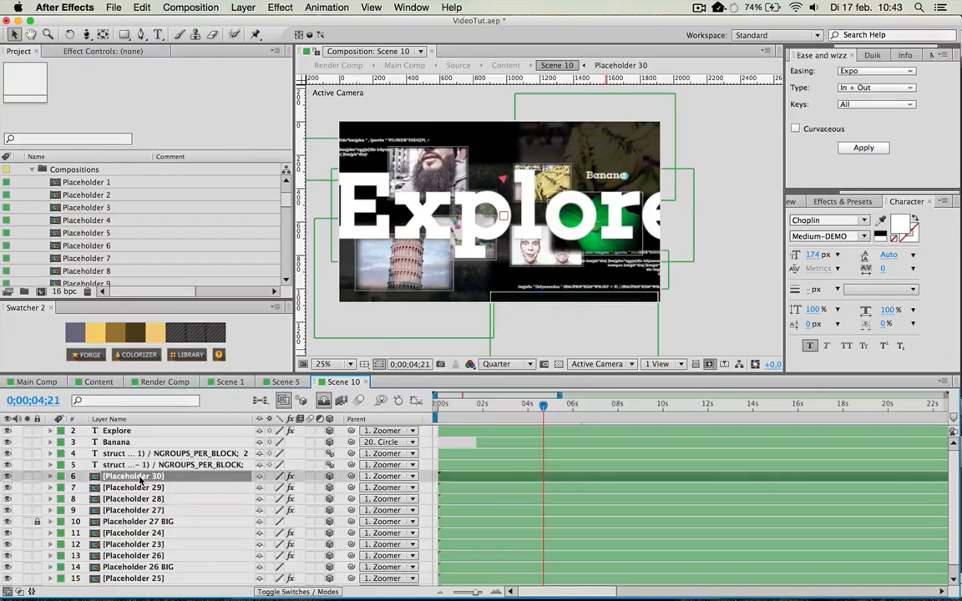
{"action": "scroll", "coordinate": [100, 260], "scroll_direction": "down", "scroll_amount": 10}
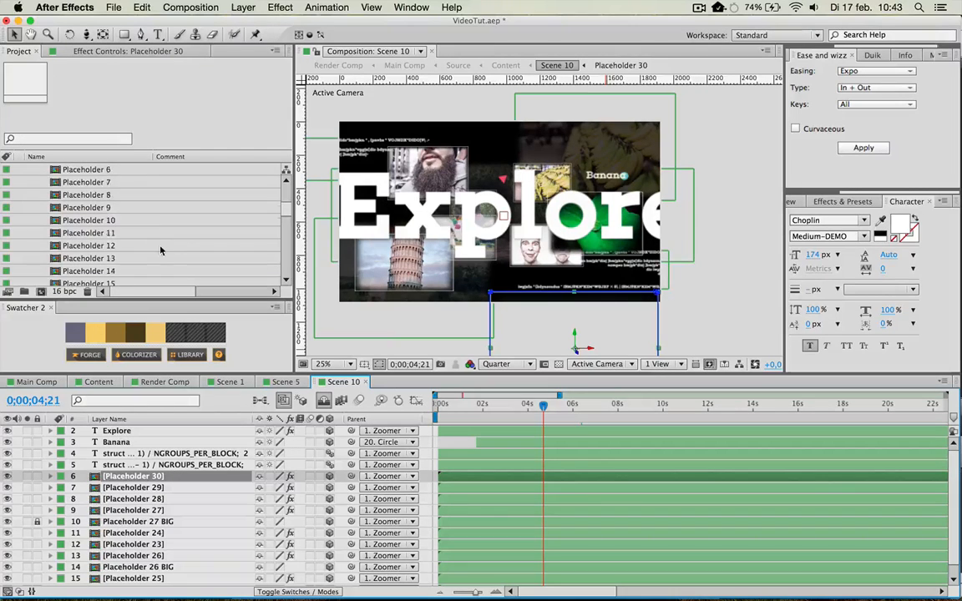
{"action": "left_click", "coordinate": [114, 234]}
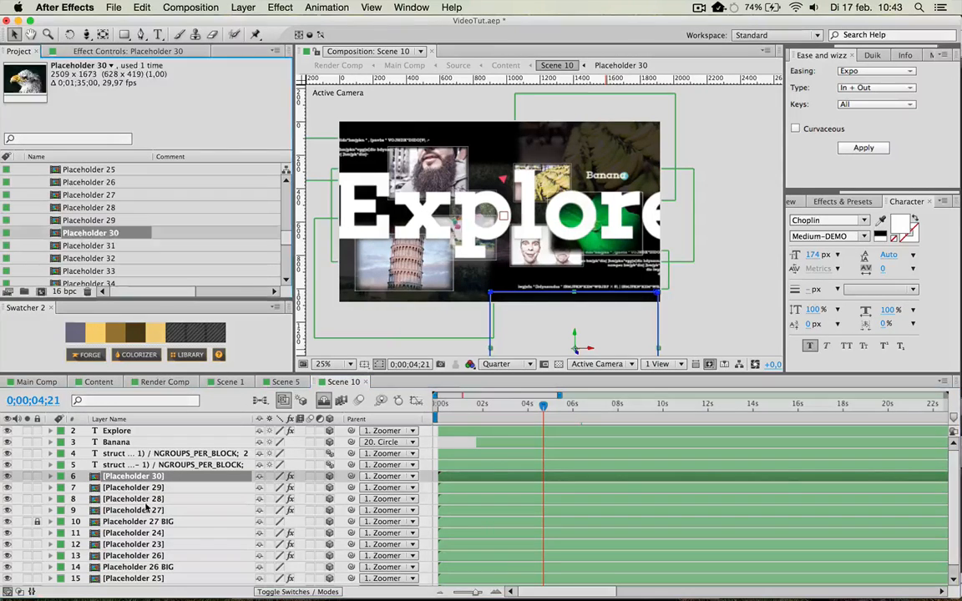
{"action": "left_click", "coordinate": [96, 208]}
{"action": "left_click", "coordinate": [95, 232]}
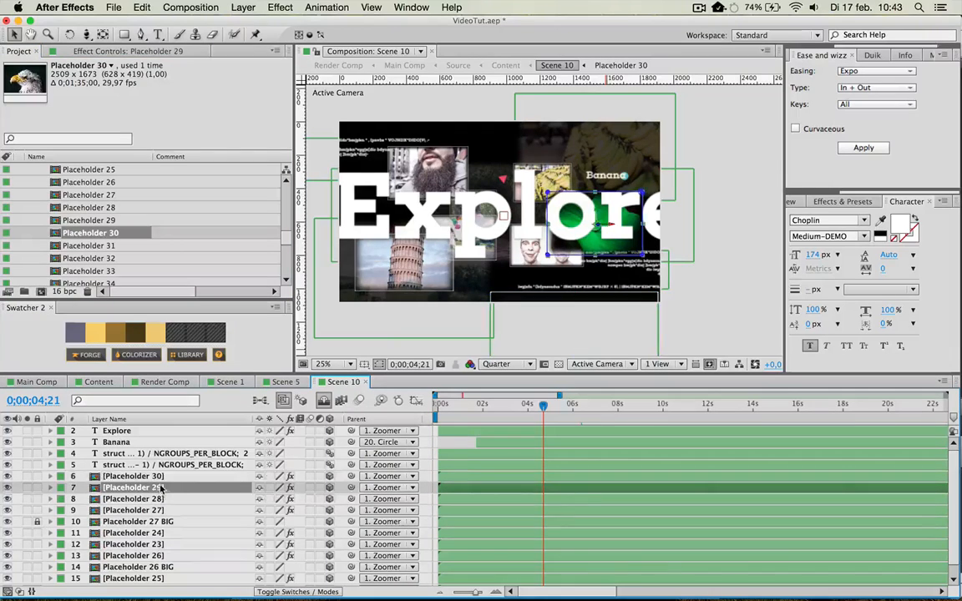
Open the Placeholder 30 composition from Scene 10 and inspect its composition settings without changing them.
{"action": "double_click", "coordinate": [142, 477]}
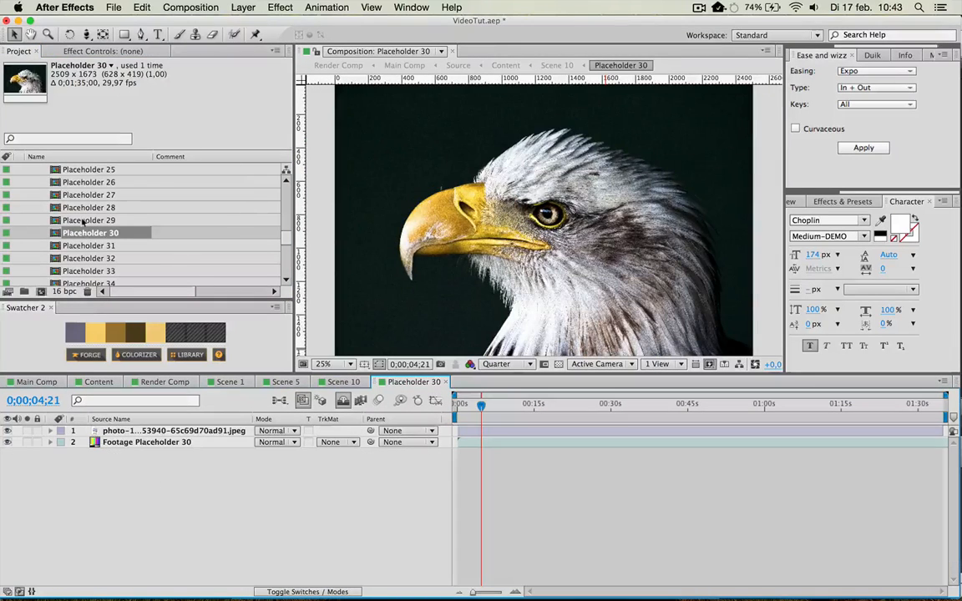
{"action": "left_click", "coordinate": [84, 221]}
{"action": "left_click", "coordinate": [87, 233]}
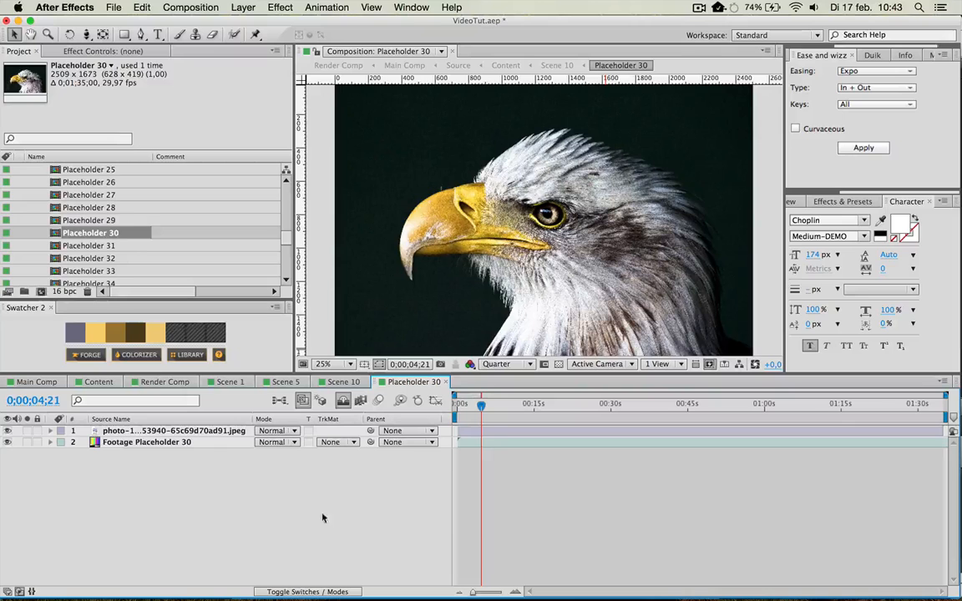
{"action": "key", "text": "comma"}
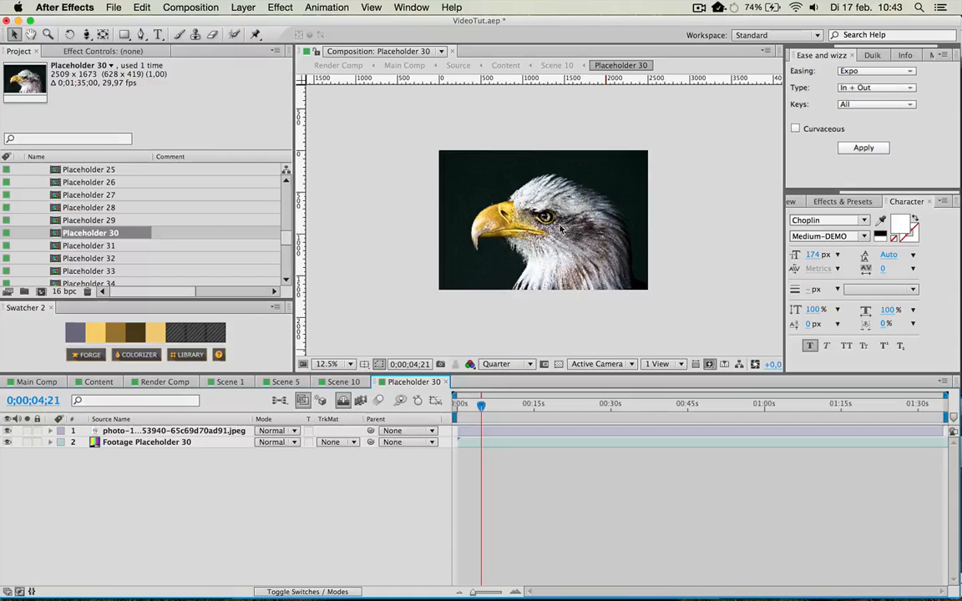
{"action": "left_click", "coordinate": [497, 252]}
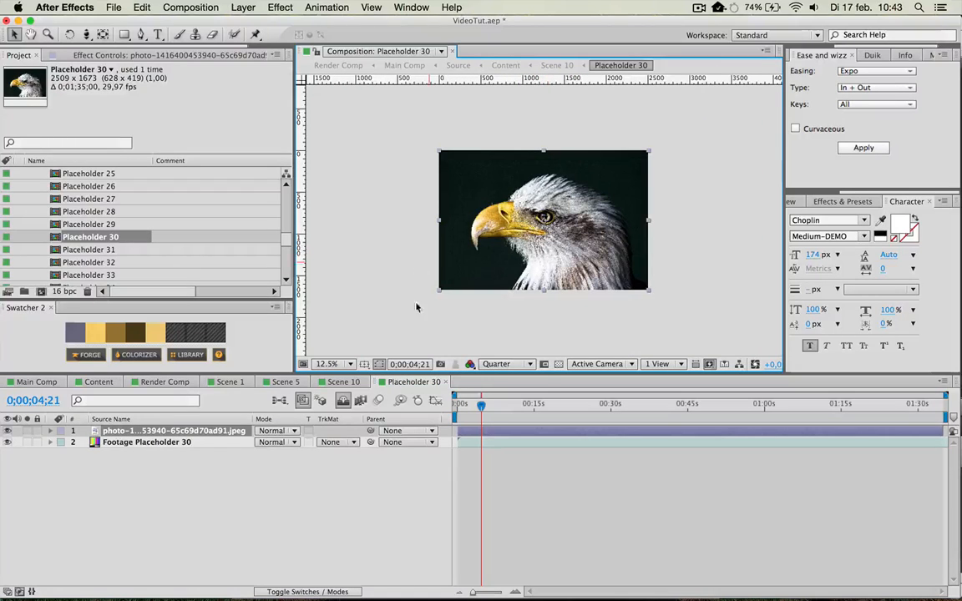
{"action": "key", "text": "super+k"}
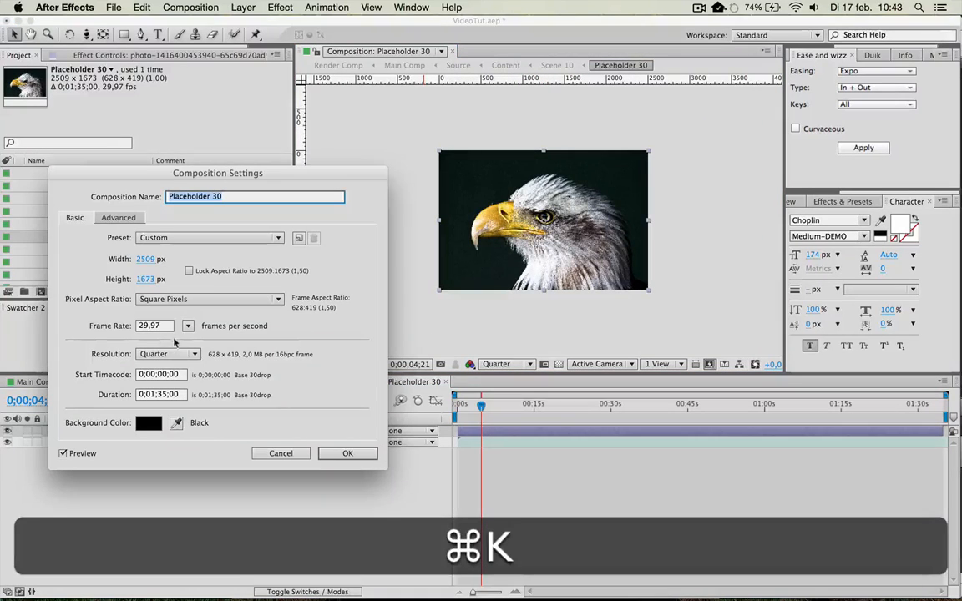
{"action": "left_click", "coordinate": [343, 453]}
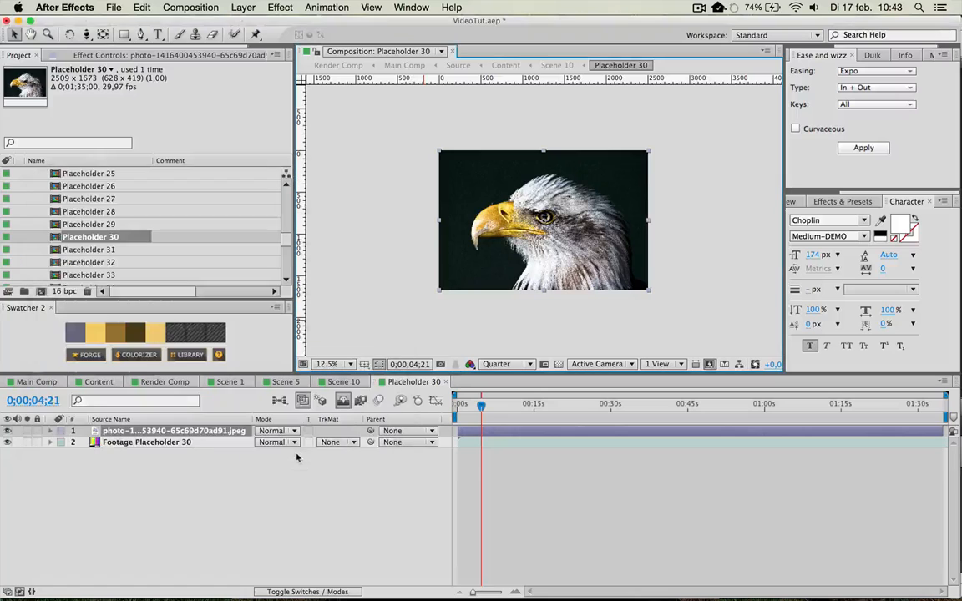
Hide the eagle photo layer in Placeholder 30 and inspect the Footage Placeholder 30 layer beneath it.
{"action": "left_click", "coordinate": [8, 431]}
{"action": "left_click", "coordinate": [143, 446]}
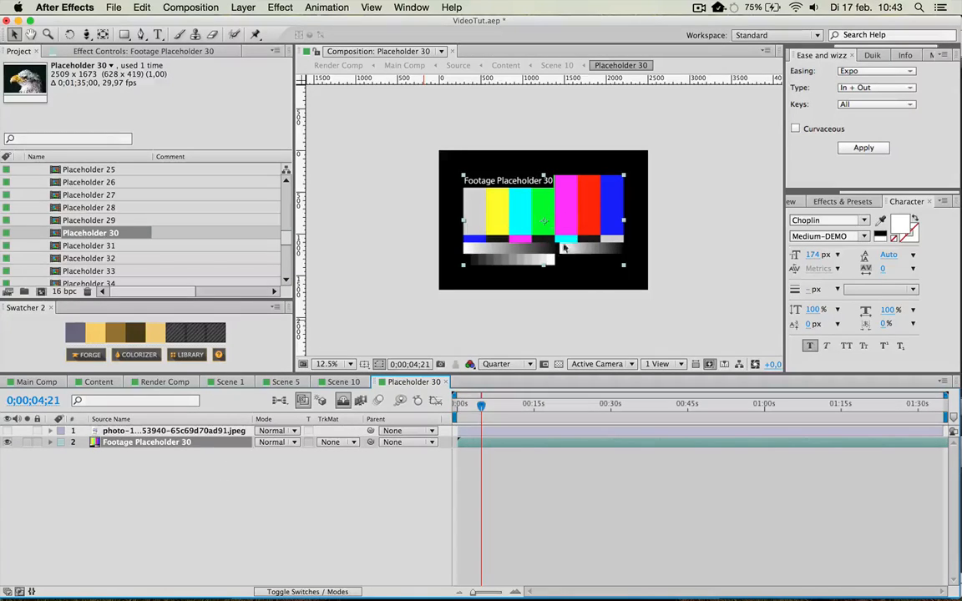
{"action": "key", "text": "period"}
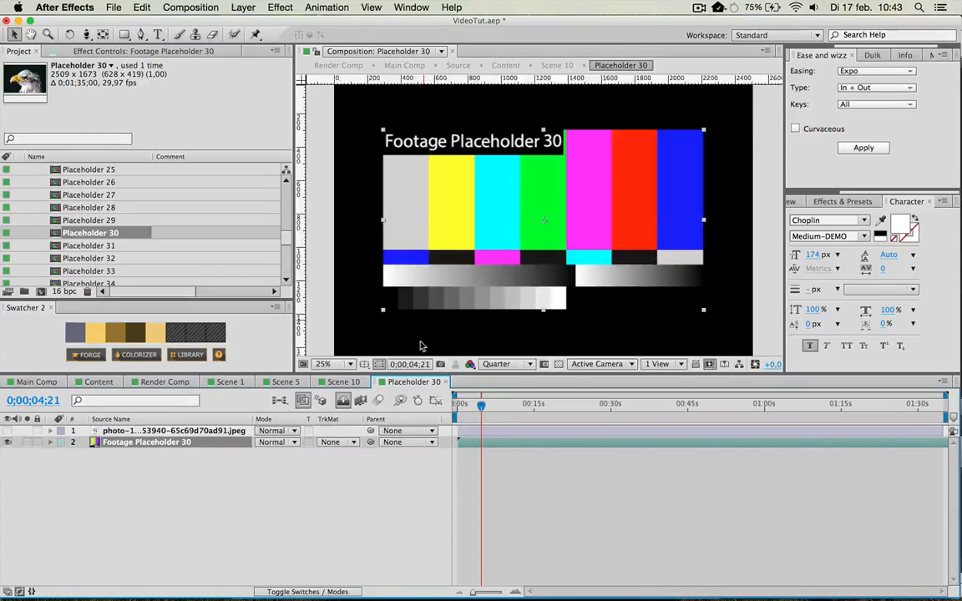
{"action": "double_click", "coordinate": [168, 444]}
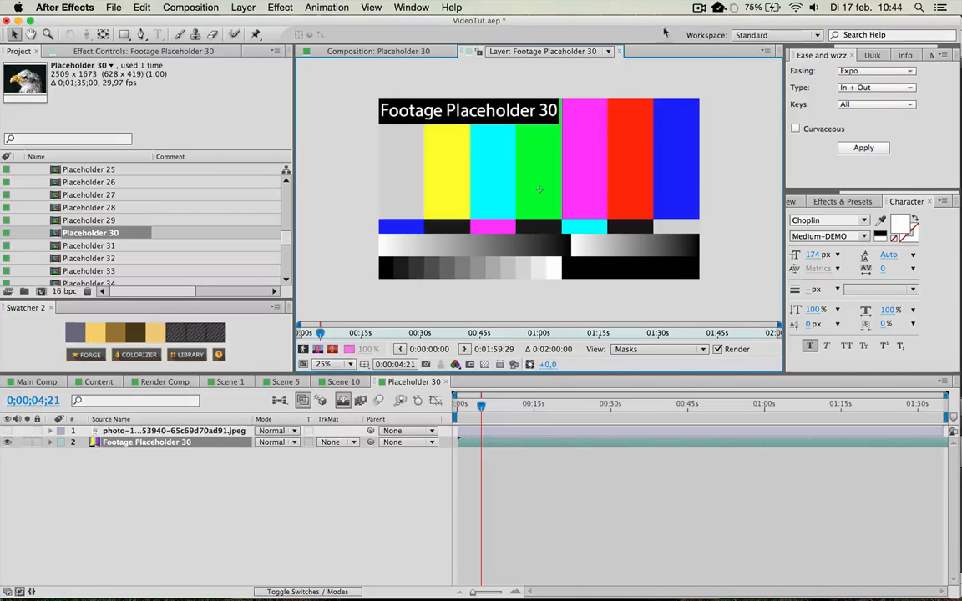
{"action": "left_click", "coordinate": [608, 51]}
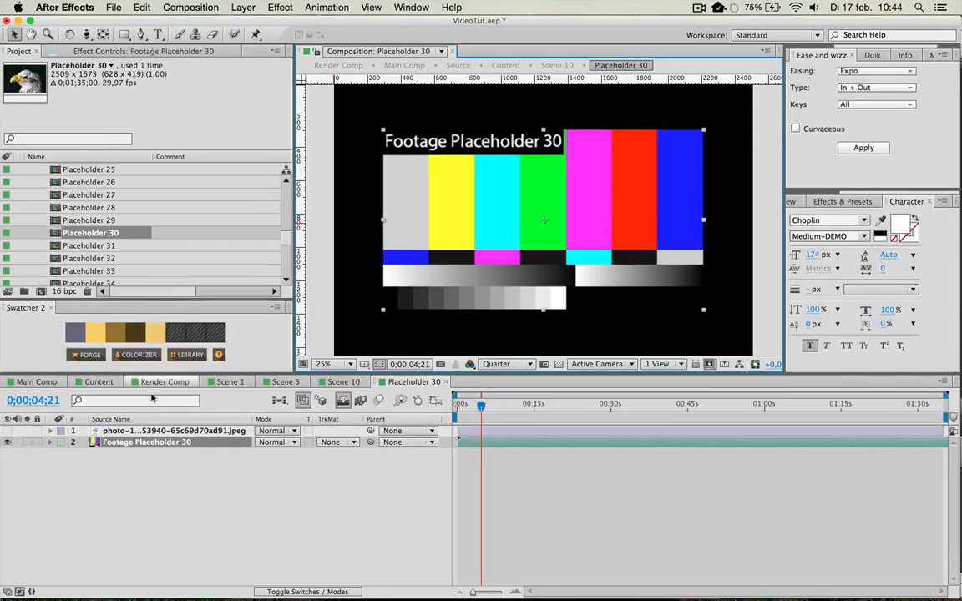
Expand the Footage folder in the project's Placeholders and select Footage Placeholder 30.
{"action": "right_click", "coordinate": [171, 444]}
{"action": "scroll", "coordinate": [157, 227], "scroll_direction": "down", "scroll_amount": 10}
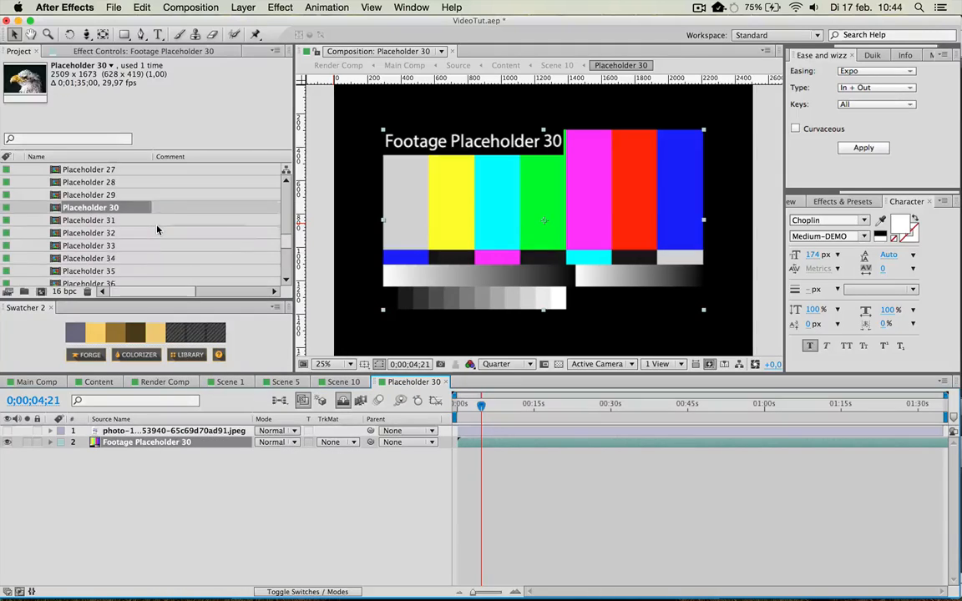
{"action": "left_click", "coordinate": [31, 234]}
{"action": "scroll", "coordinate": [101, 208], "scroll_direction": "down", "scroll_amount": 10}
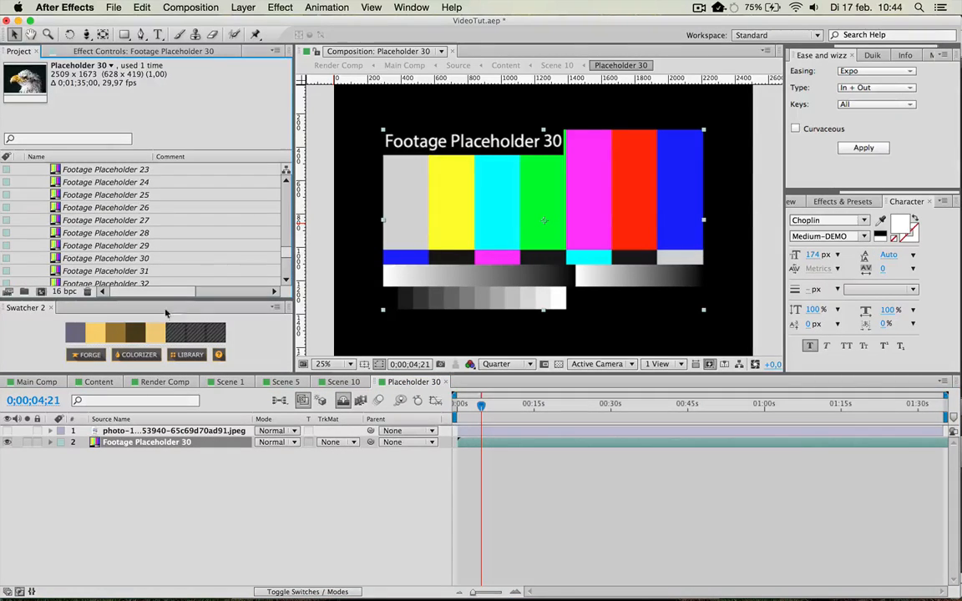
{"action": "scroll", "coordinate": [136, 233], "scroll_direction": "down", "scroll_amount": 6}
{"action": "scroll", "coordinate": [137, 233], "scroll_direction": "up", "scroll_amount": 5}
{"action": "left_click", "coordinate": [158, 234]}
Replace Footage Placeholder 30 with the image file 160H.jpg and show the whole replaced layer in the Placeholder 30 composition.
{"action": "double_click", "coordinate": [130, 234]}
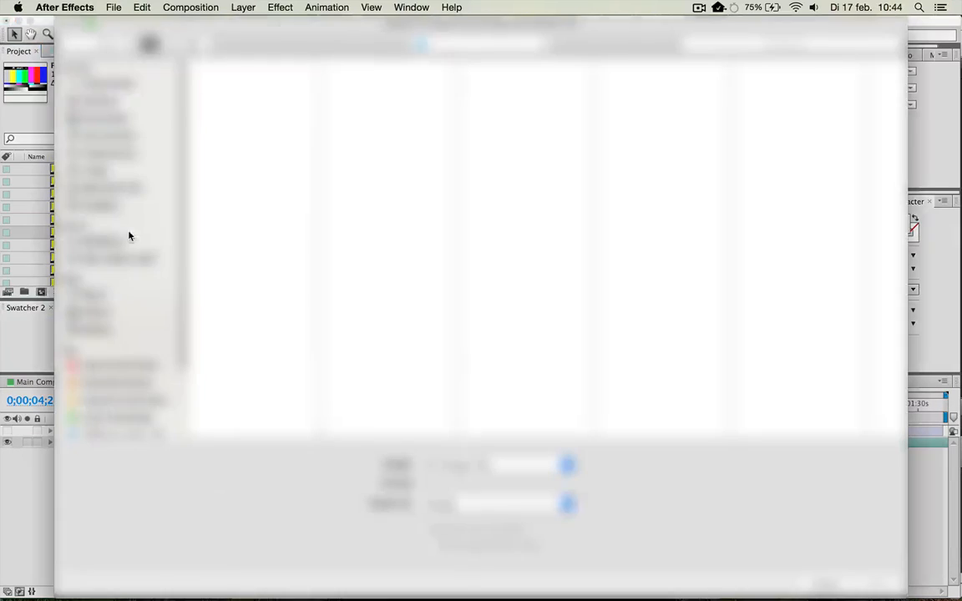
{"action": "left_click", "coordinate": [98, 140]}
{"action": "left_click", "coordinate": [260, 281]}
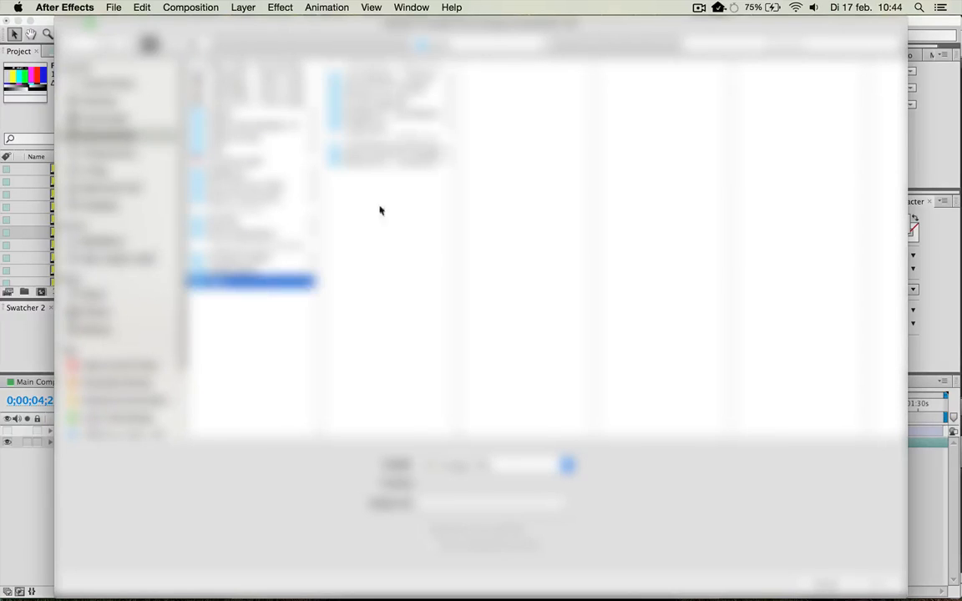
{"action": "left_click", "coordinate": [410, 89]}
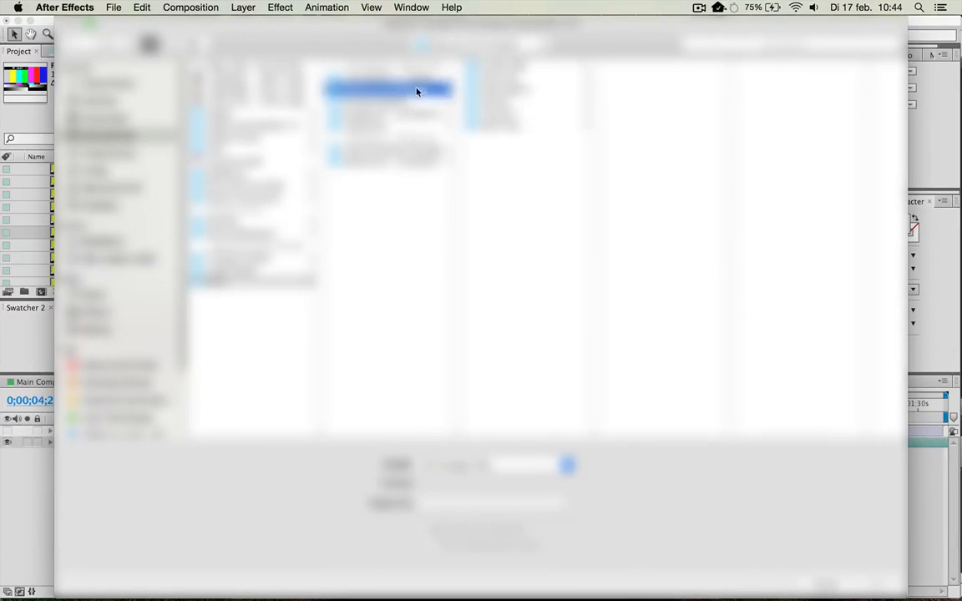
{"action": "left_click", "coordinate": [524, 90]}
{"action": "left_click", "coordinate": [674, 115]}
{"action": "left_click", "coordinate": [653, 149]}
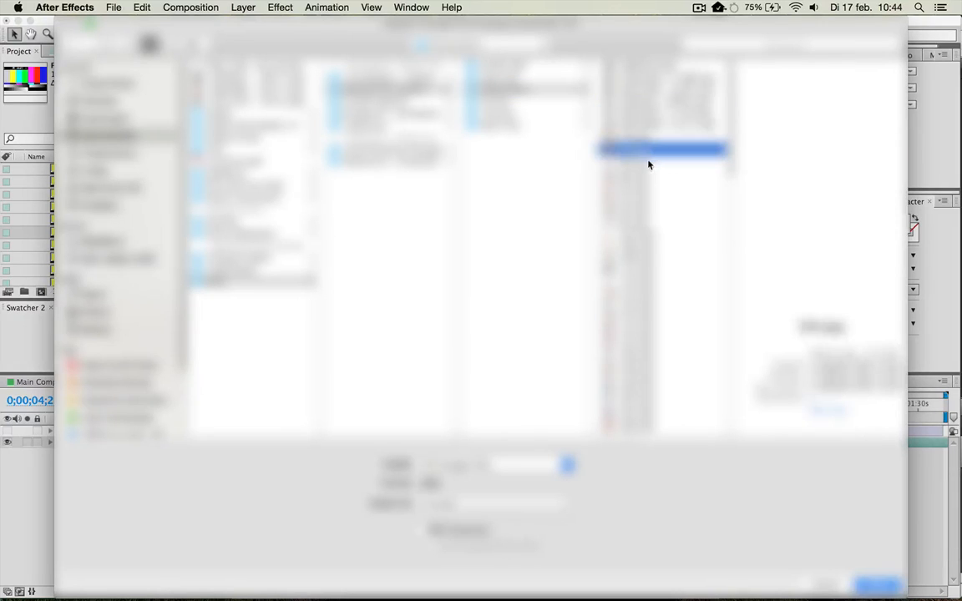
{"action": "scroll", "coordinate": [669, 242], "scroll_direction": "down", "scroll_amount": 8}
{"action": "left_click", "coordinate": [642, 124]}
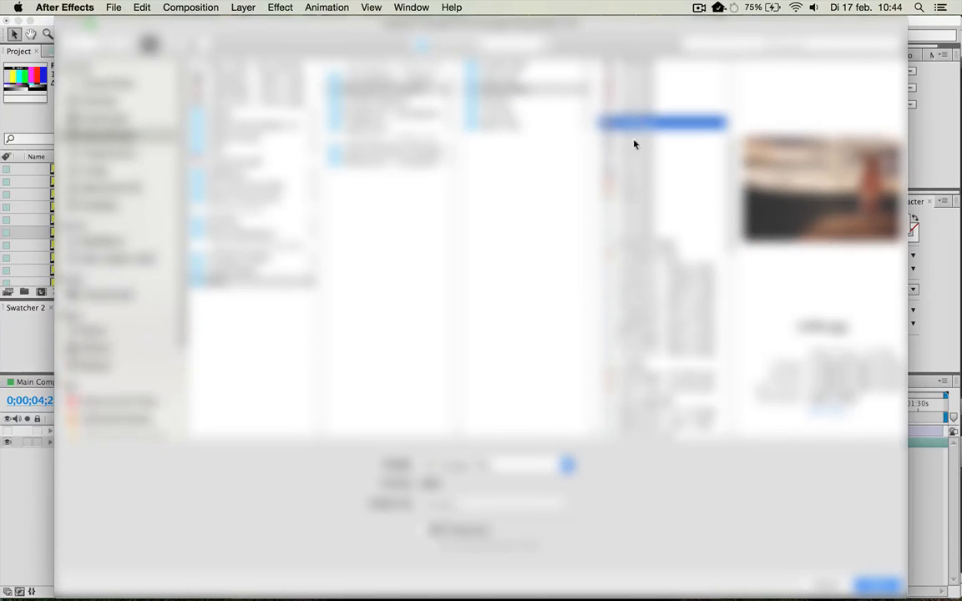
{"action": "left_click", "coordinate": [640, 172]}
{"action": "left_click", "coordinate": [640, 153]}
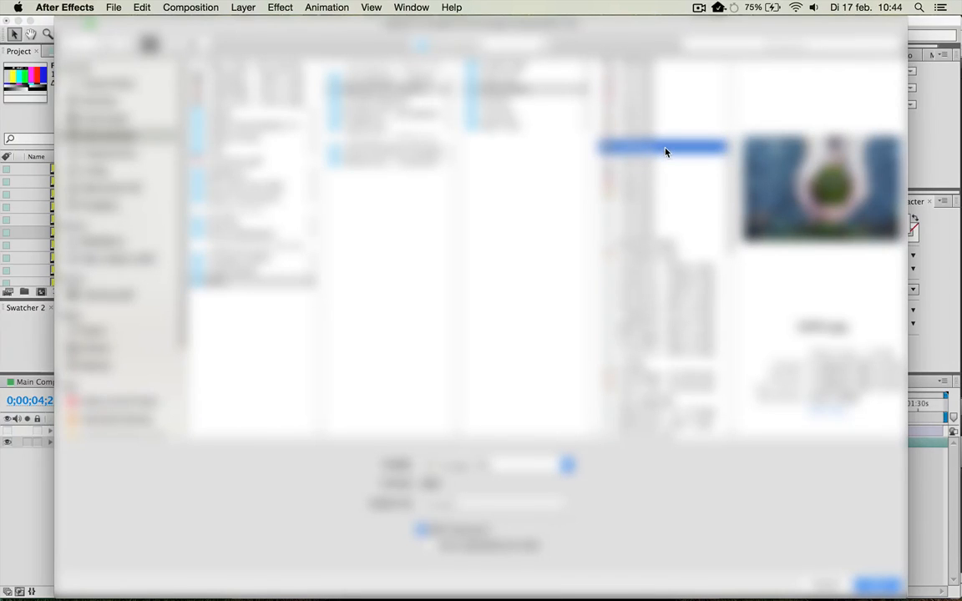
{"action": "scroll", "coordinate": [666, 152], "scroll_direction": "down", "scroll_amount": 1}
{"action": "left_click", "coordinate": [885, 588]}
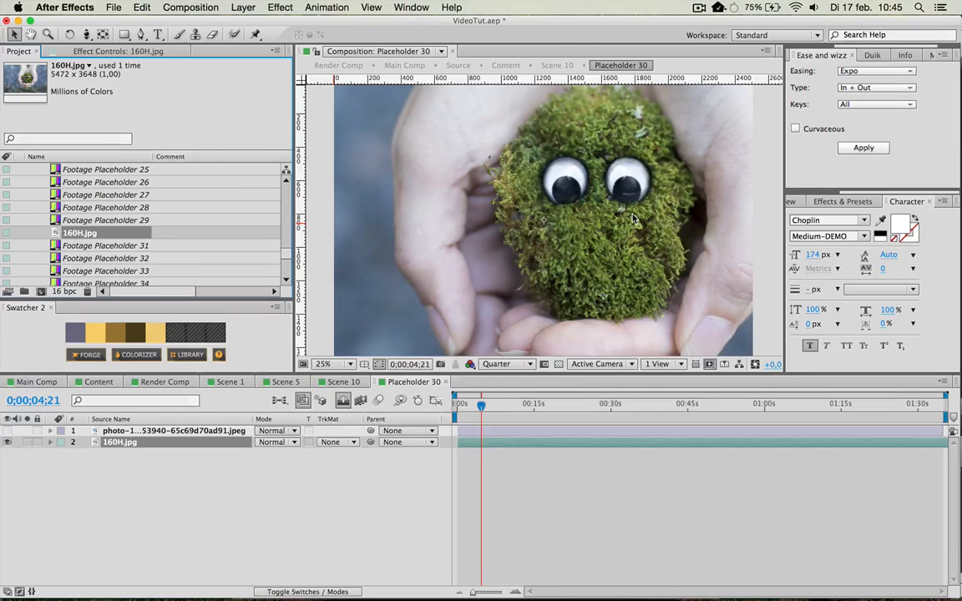
{"action": "key", "text": "comma"}
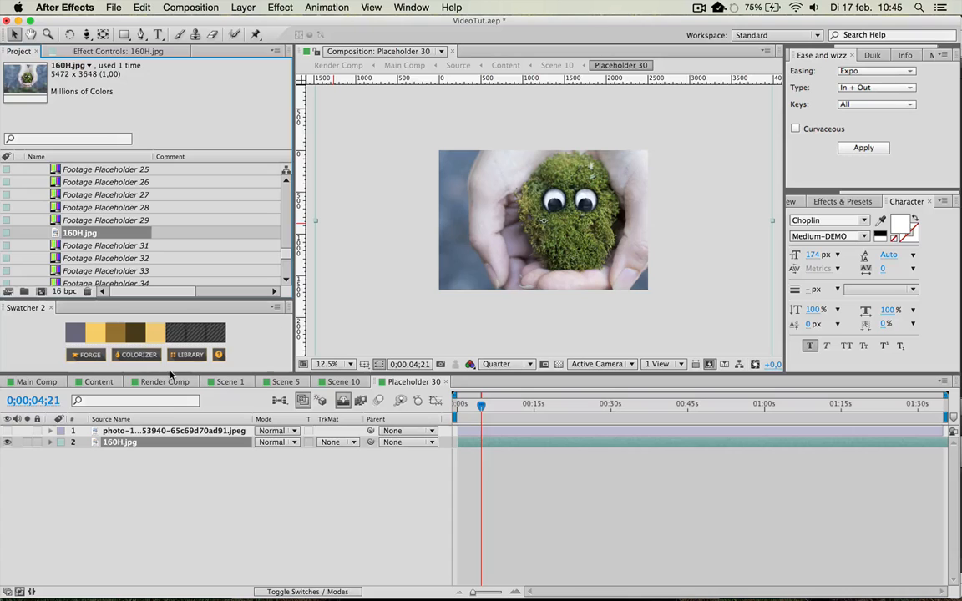
{"action": "key", "text": "comma"}
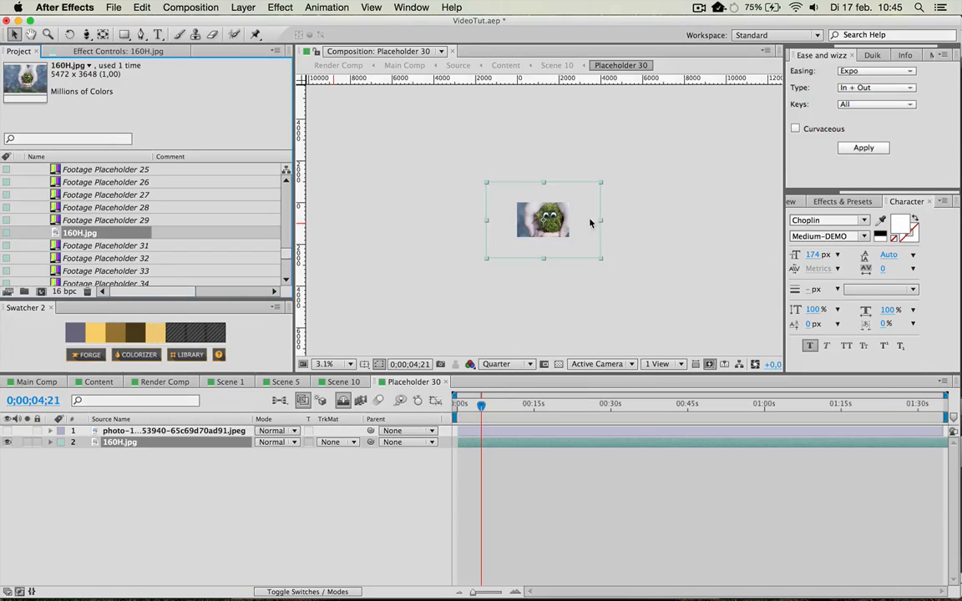
Return to the Scene 10 composition and move the current time to 0;00;06;03.
{"action": "key", "text": "s"}
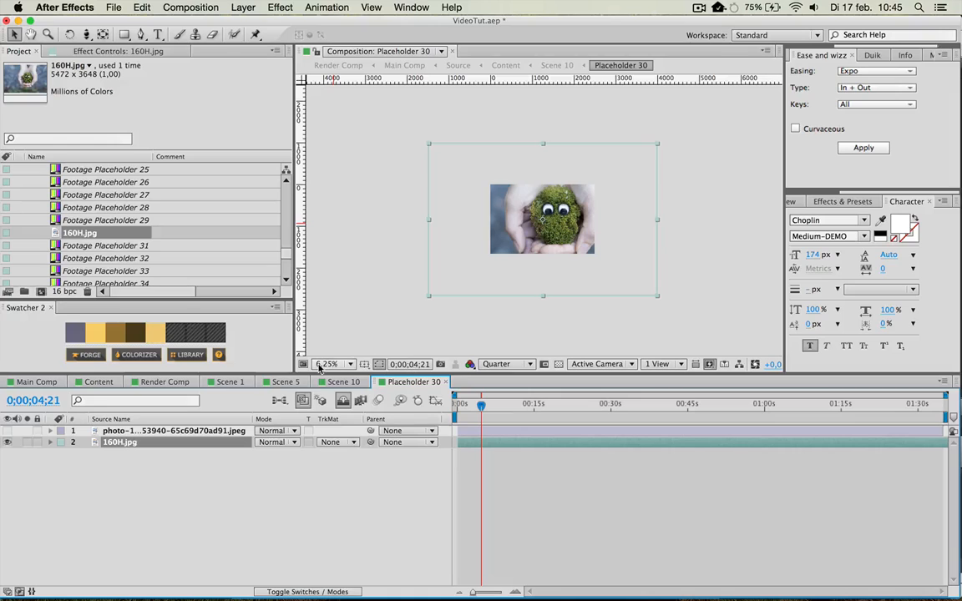
{"action": "left_click", "coordinate": [330, 382]}
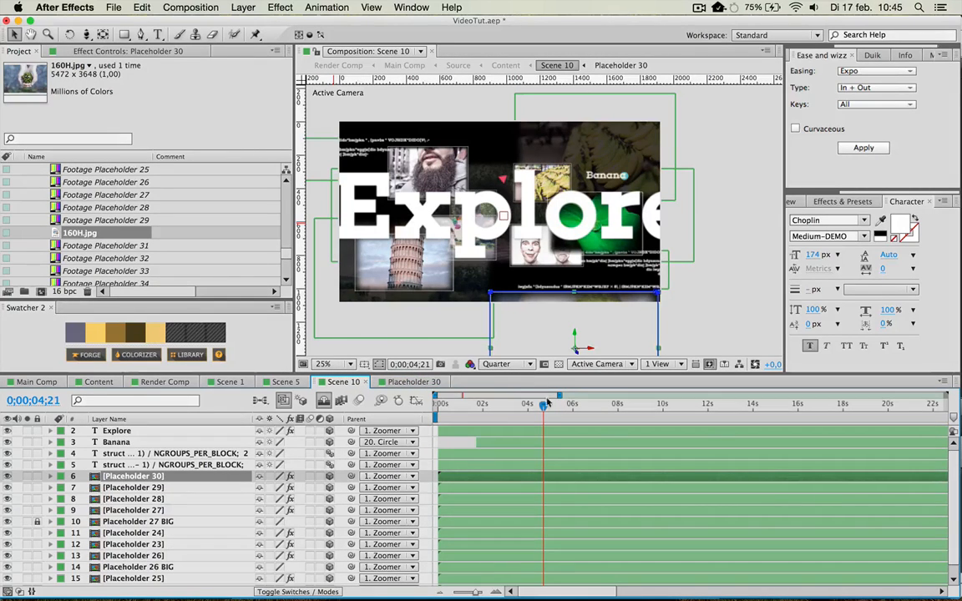
{"action": "left_click_drag", "start_coordinate": [550, 411], "coordinate": [575, 410]}
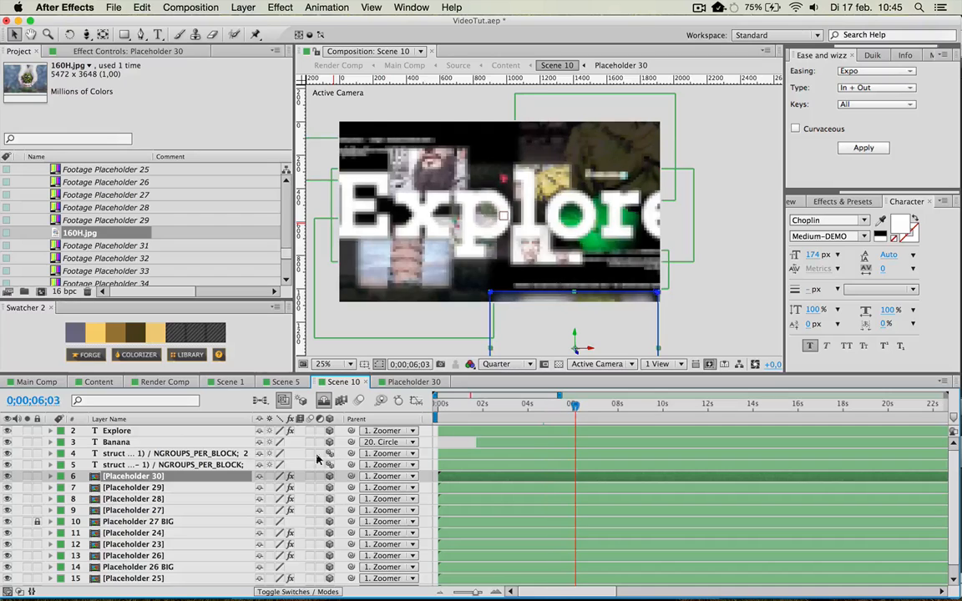
Add a new camera to Scene 10 and pull it back by setting its Z position to -3437,9.
{"action": "left_click", "coordinate": [174, 442]}
{"action": "left_click", "coordinate": [242, 6]}
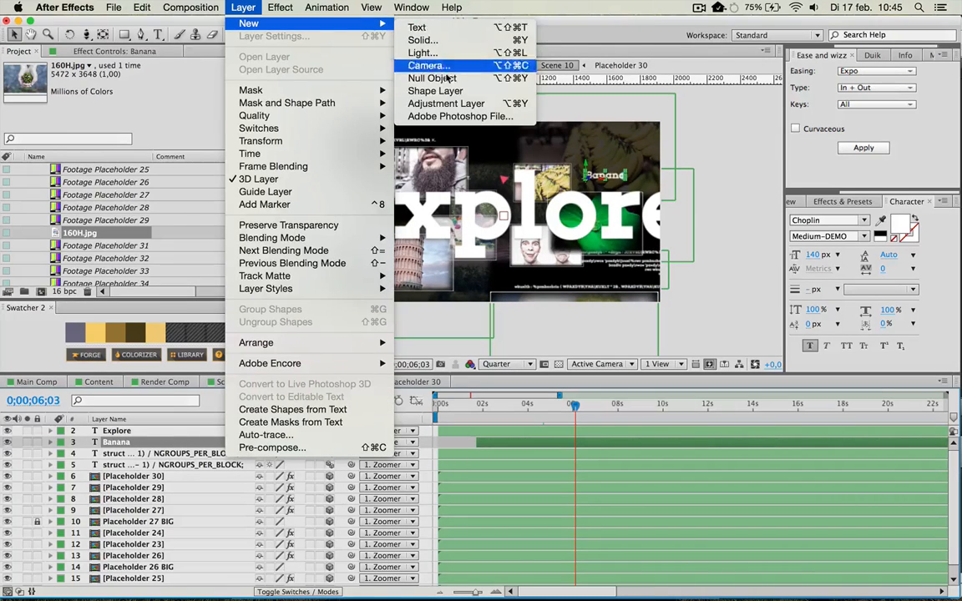
{"action": "left_click", "coordinate": [418, 64]}
{"action": "left_click", "coordinate": [361, 459]}
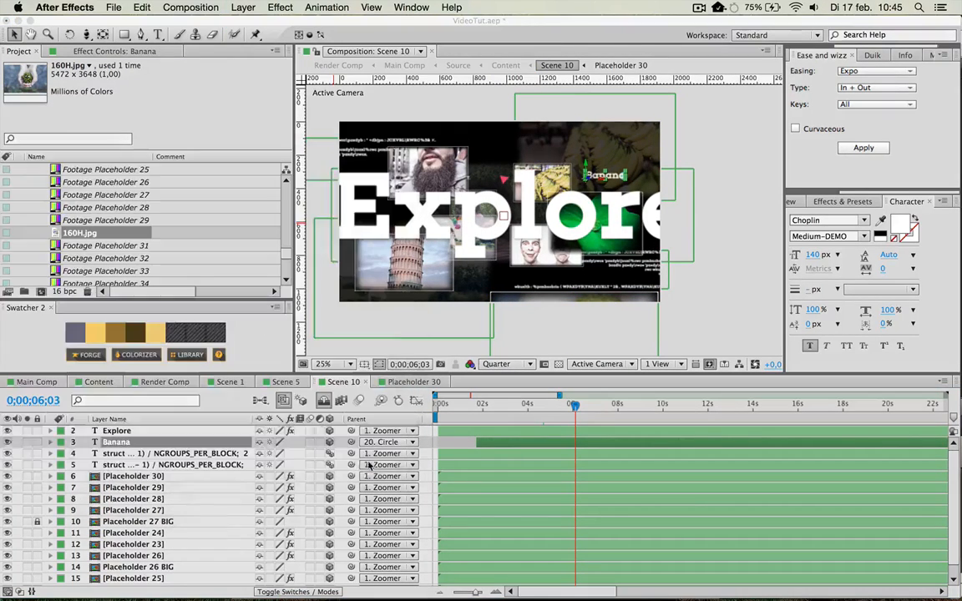
{"action": "key", "text": "p"}
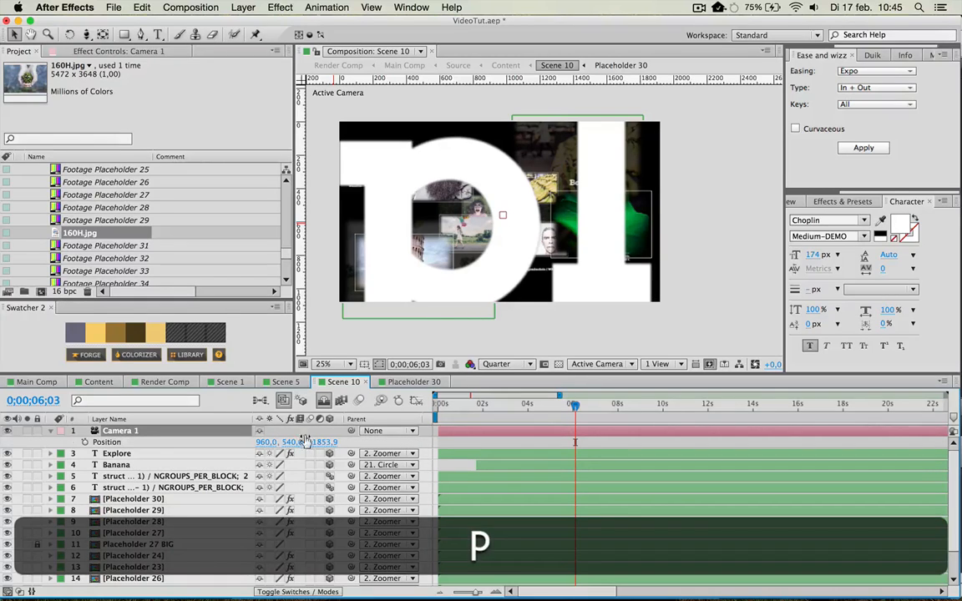
{"action": "left_click_drag", "start_coordinate": [265, 442], "coordinate": [230, 454]}
{"action": "left_click", "coordinate": [529, 267]}
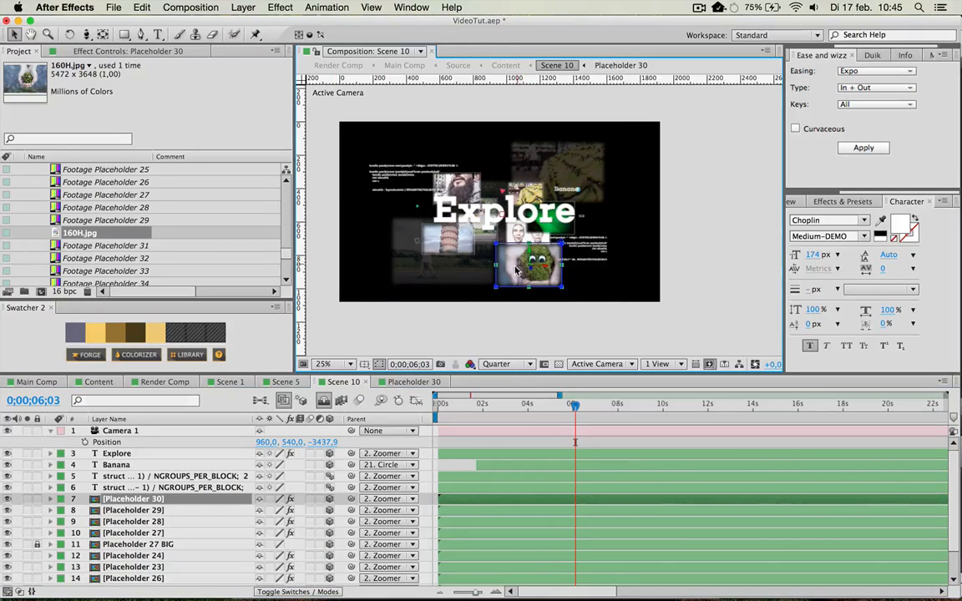
{"action": "key", "text": "super+z"}
{"action": "key", "text": "super+z"}
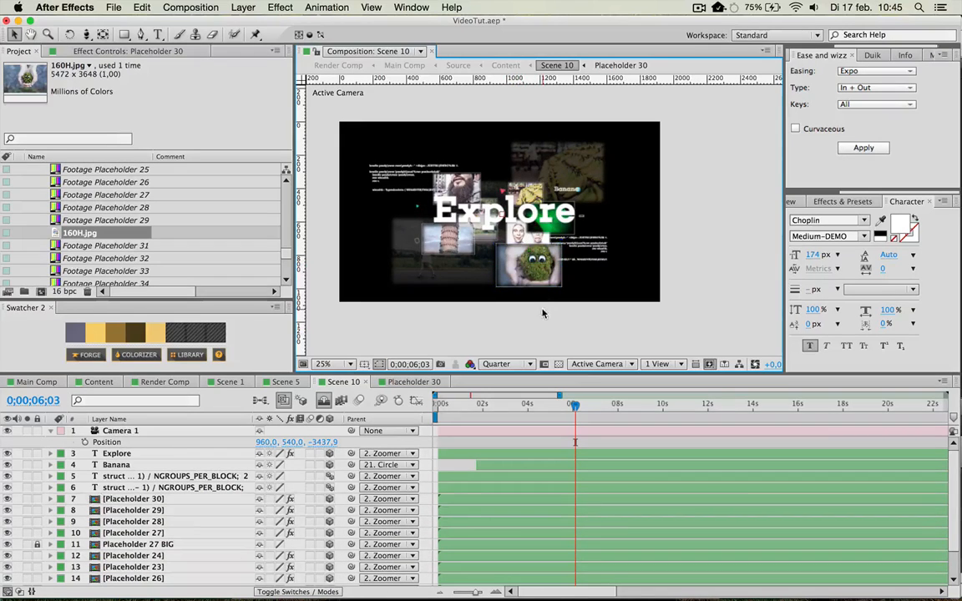
Scale the 160H.jpg layer in Placeholder 30 to 52% and shift it slightly left while still filling the frame.
{"action": "left_click", "coordinate": [423, 384]}
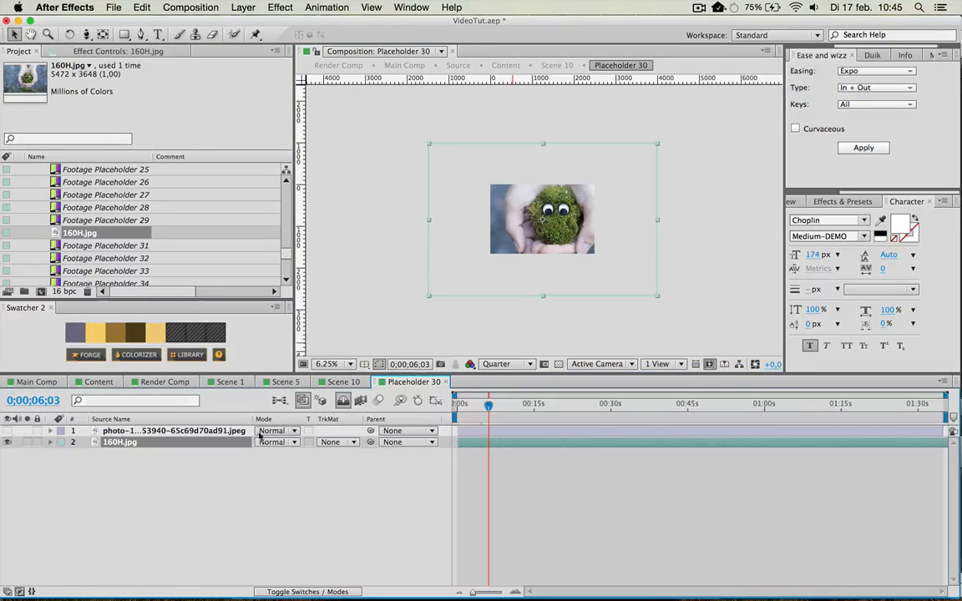
{"action": "key", "text": "s"}
{"action": "left_click_drag", "start_coordinate": [275, 454], "coordinate": [243, 453]}
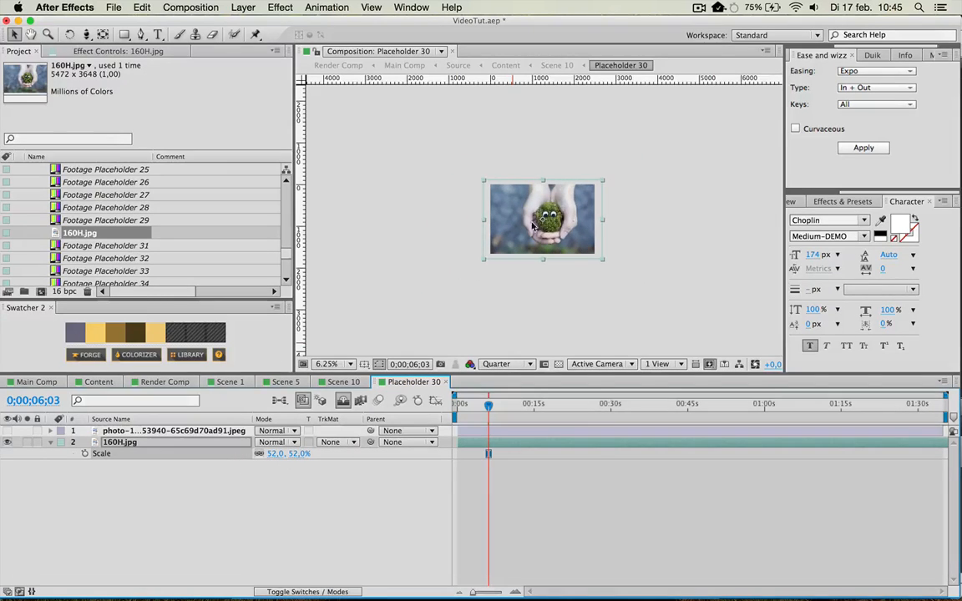
{"action": "left_click", "coordinate": [570, 212]}
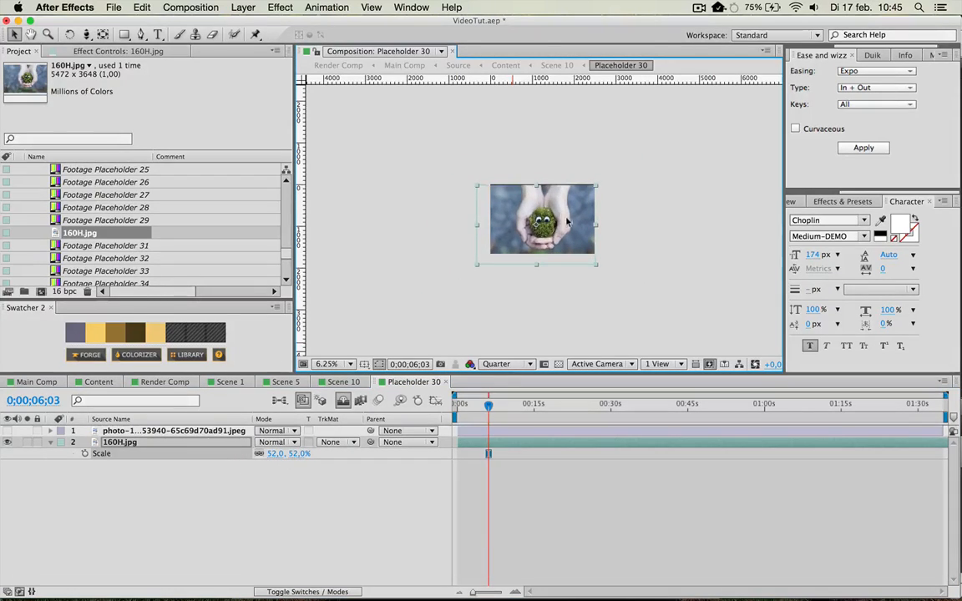
{"action": "key", "text": "period"}
{"action": "left_click_drag", "start_coordinate": [574, 239], "coordinate": [569, 228]}
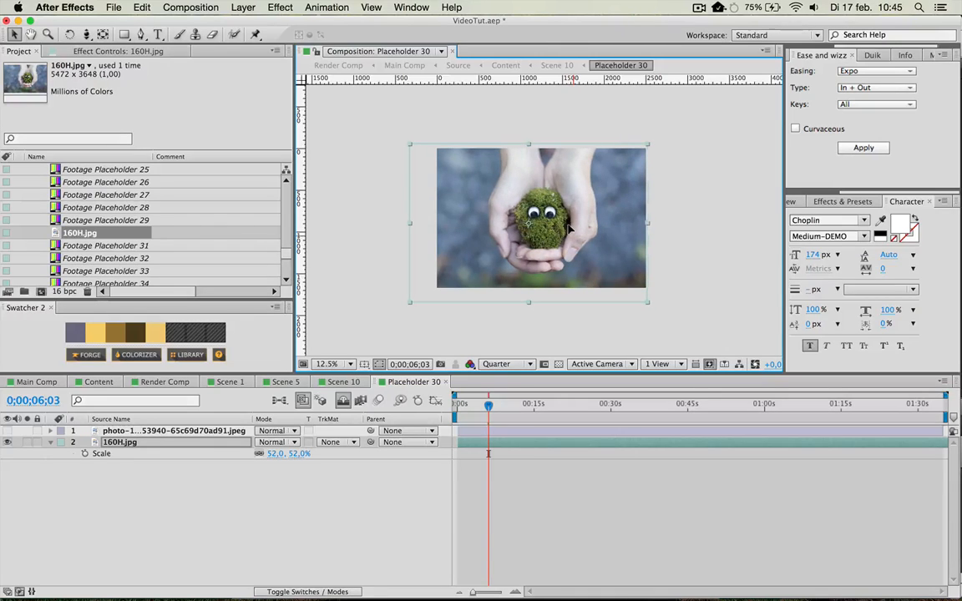
{"action": "left_click", "coordinate": [333, 525]}
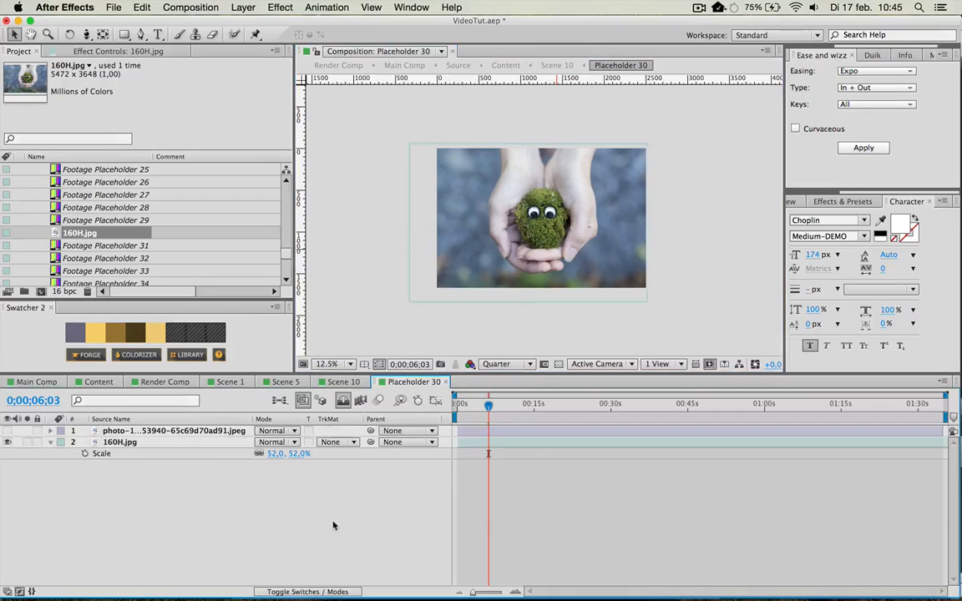
Check the rescaled moss photo up close in Scene 10 and close the Placeholder 30 composition.
{"action": "left_click", "coordinate": [344, 383]}
{"action": "left_click", "coordinate": [549, 274]}
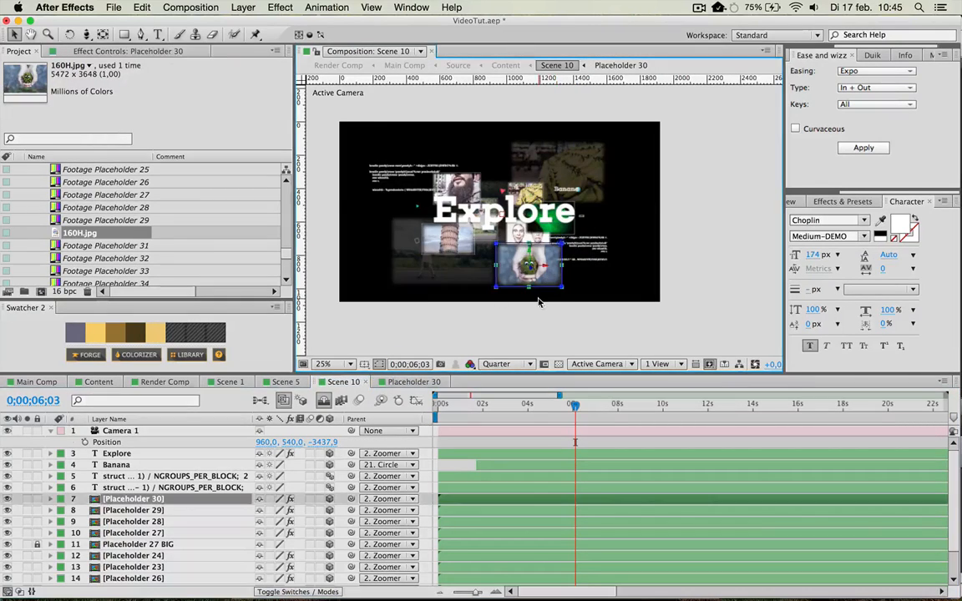
{"action": "scroll", "coordinate": [539, 294], "scroll_direction": "up", "scroll_amount": 2}
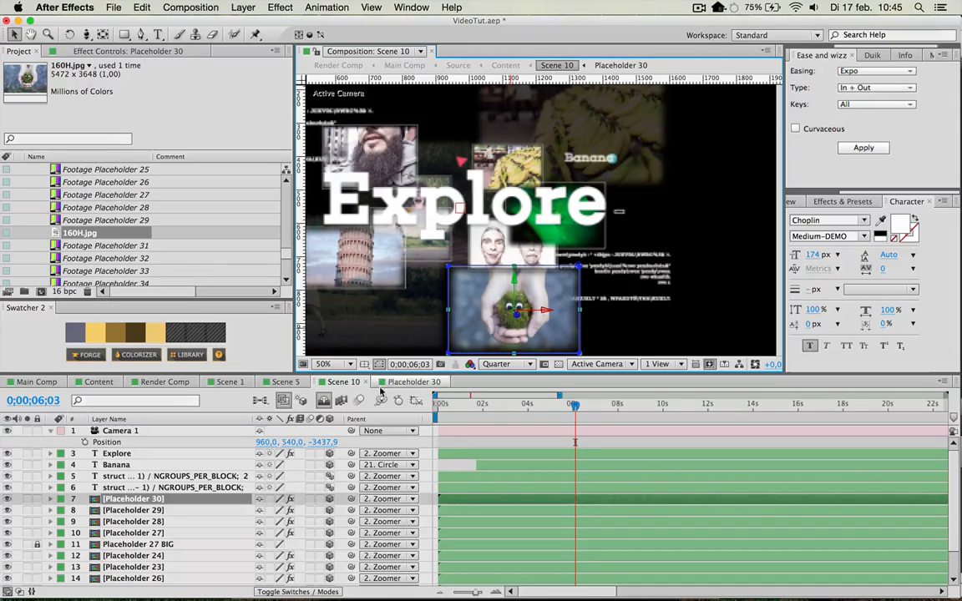
{"action": "left_click", "coordinate": [422, 386]}
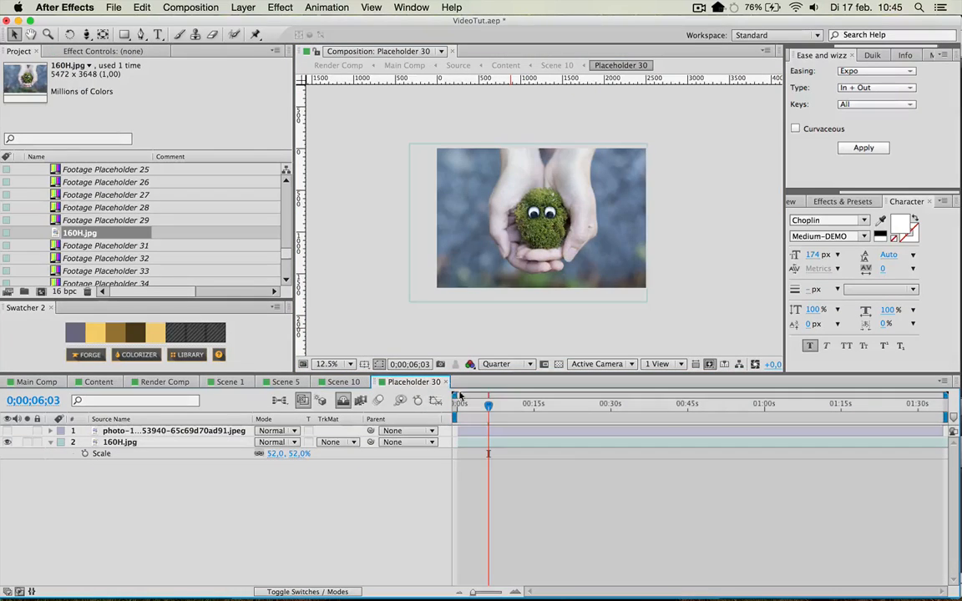
{"action": "key", "text": "super+w"}
{"action": "scroll", "coordinate": [443, 242], "scroll_direction": "down", "scroll_amount": 2}
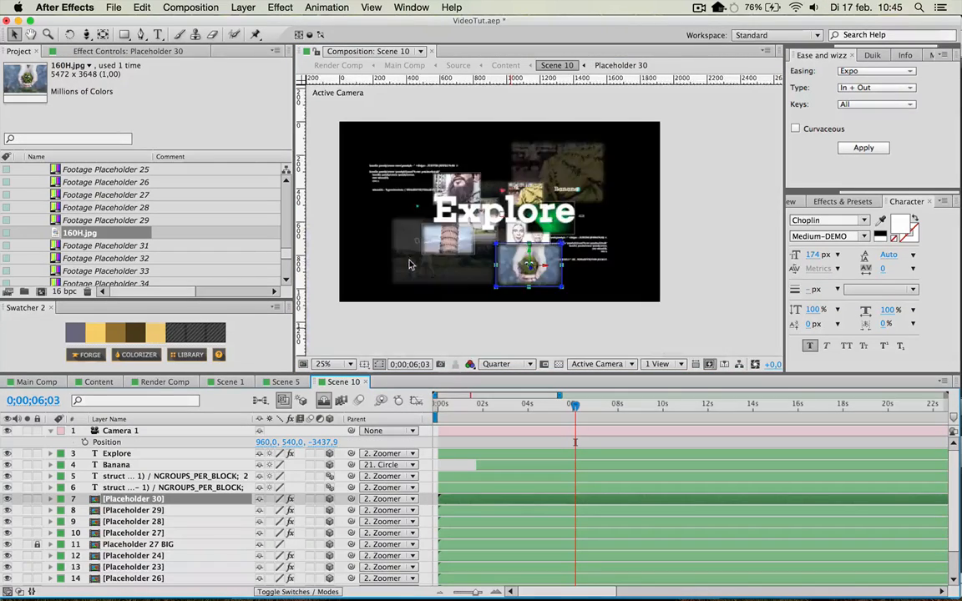
Open the bearded man's Placeholder 24 composition from Scene 10 and hide its 80H.jpg layer.
{"action": "left_click", "coordinate": [455, 192]}
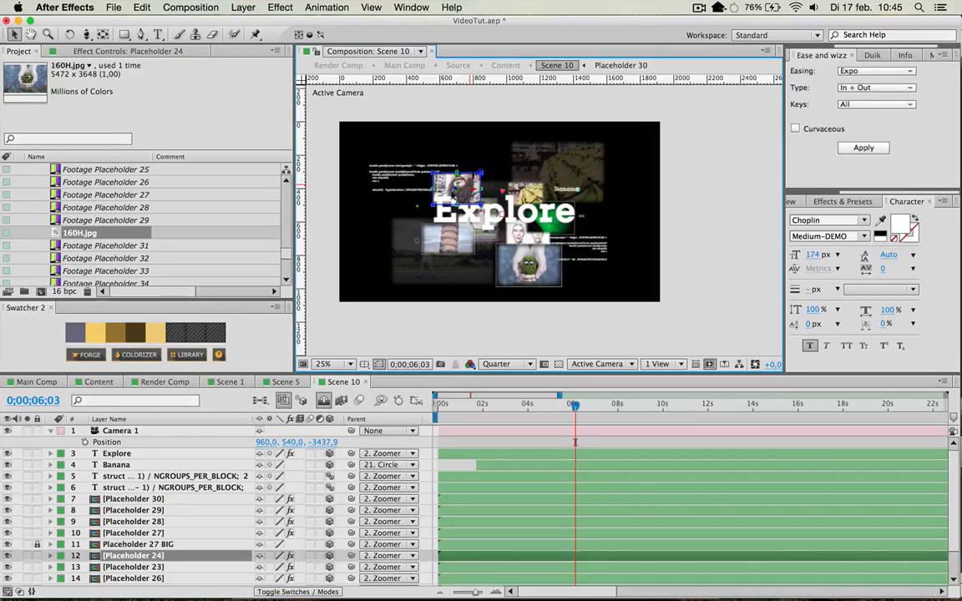
{"action": "double_click", "coordinate": [163, 535]}
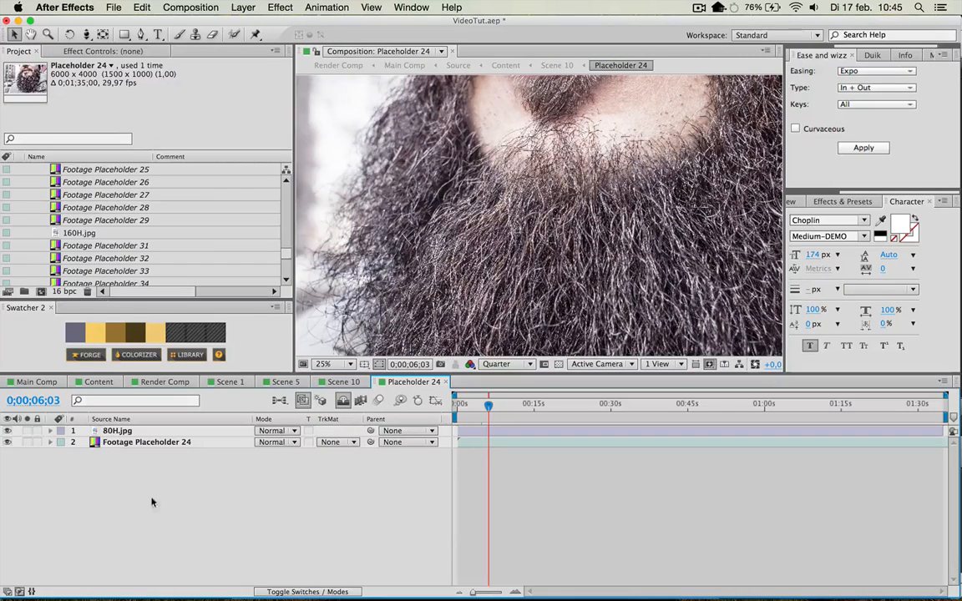
{"action": "key", "text": "comma"}
{"action": "key", "text": "comma"}
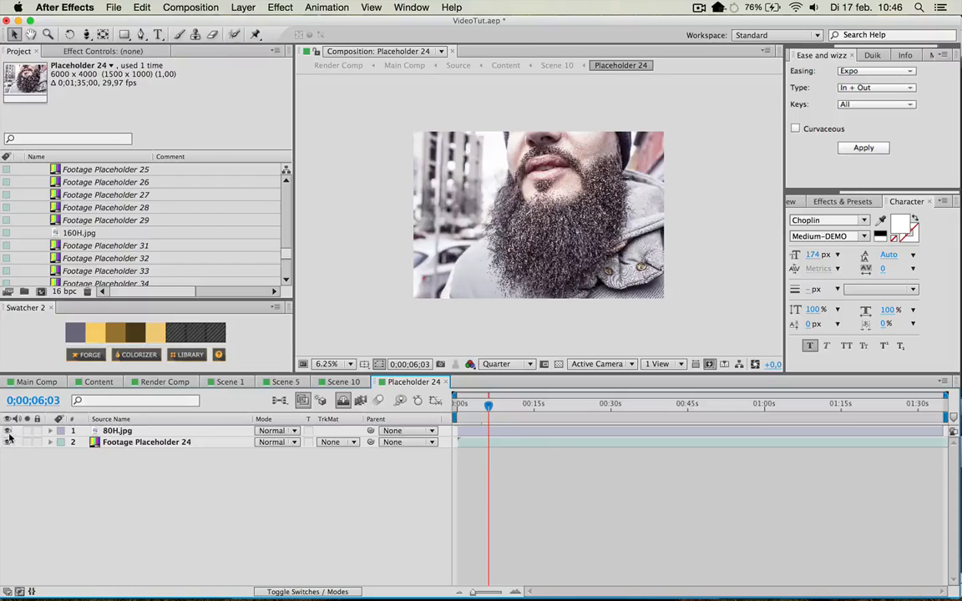
{"action": "left_click", "coordinate": [8, 432]}
{"action": "left_click", "coordinate": [113, 432]}
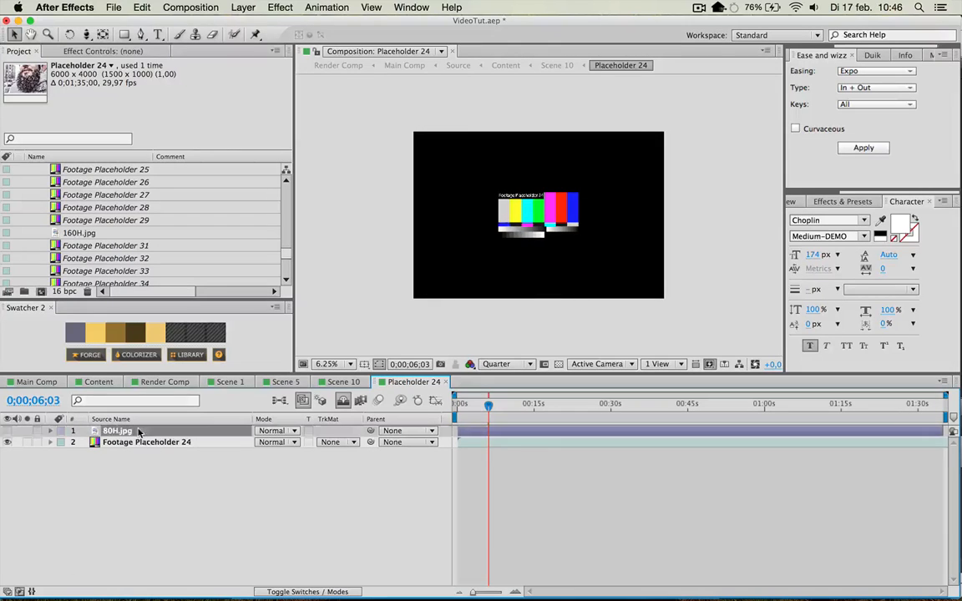
{"action": "scroll", "coordinate": [154, 202], "scroll_direction": "up", "scroll_amount": 2}
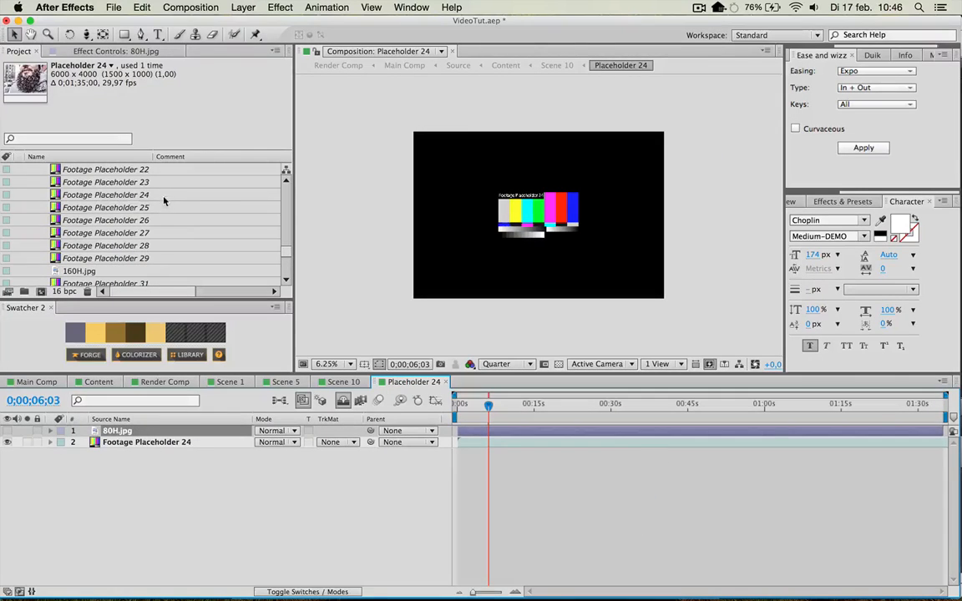
{"action": "left_click", "coordinate": [113, 197]}
{"action": "double_click", "coordinate": [106, 199]}
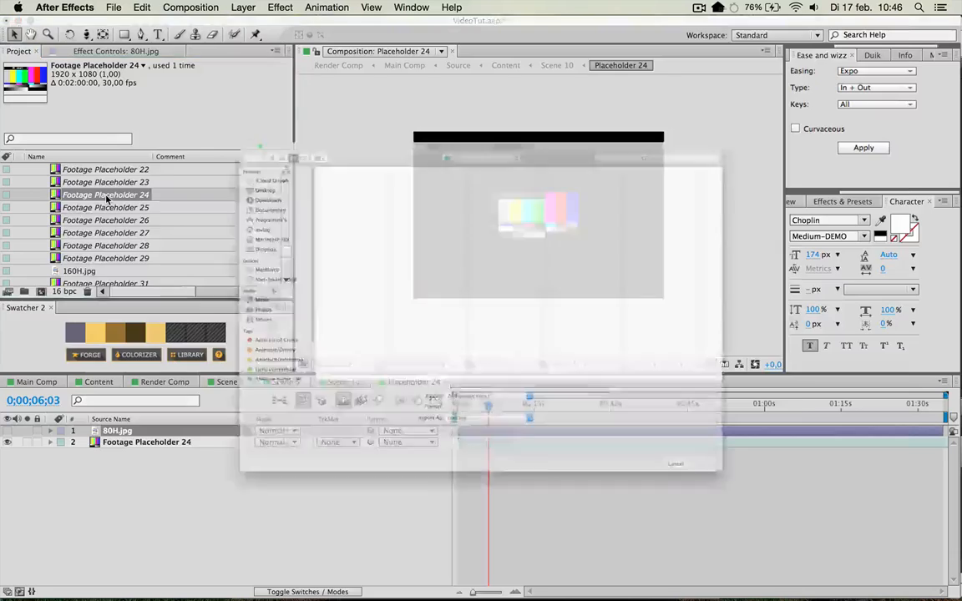
{"action": "left_click", "coordinate": [839, 585]}
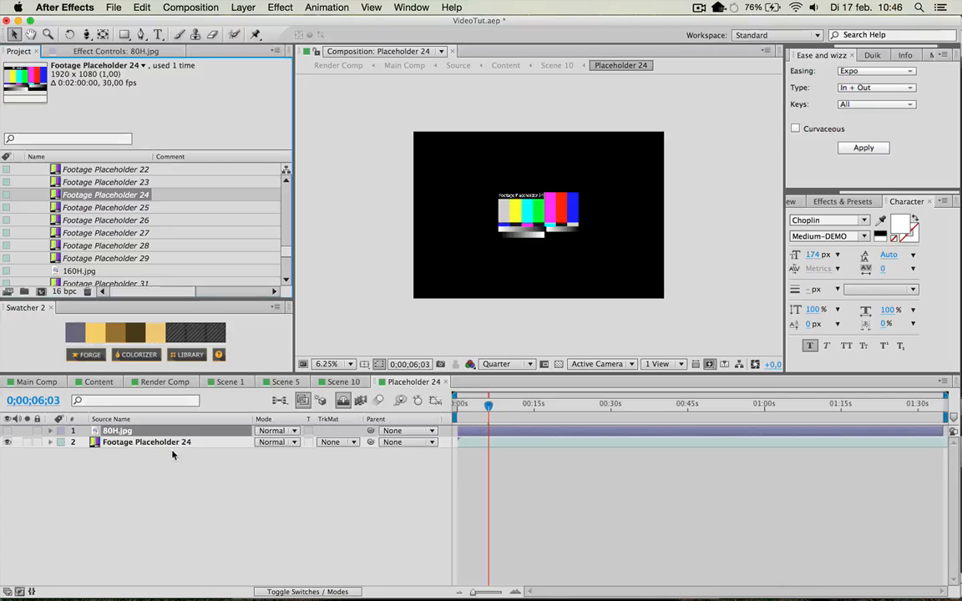
{"action": "left_click", "coordinate": [171, 442]}
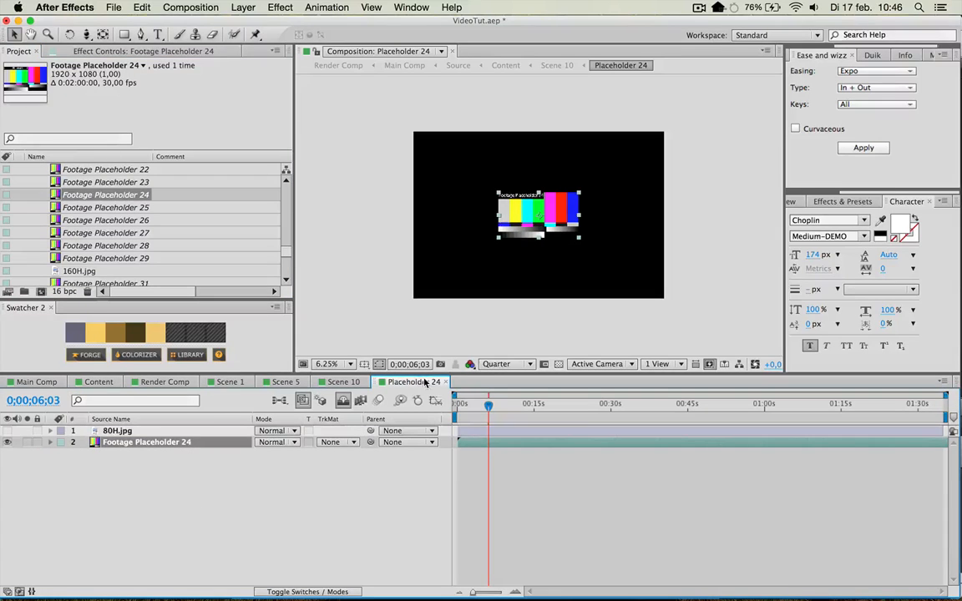
{"action": "double_click", "coordinate": [102, 195]}
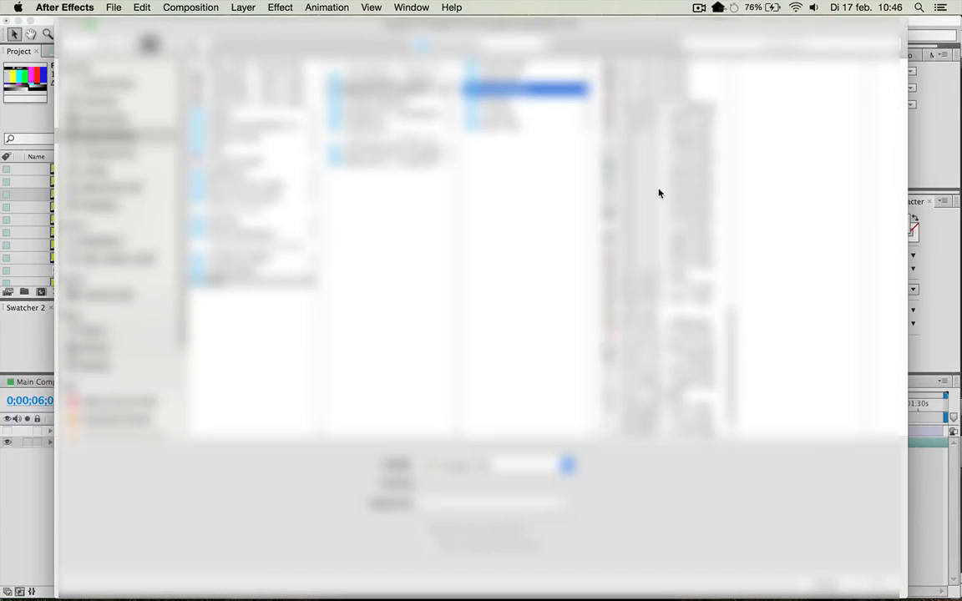
{"action": "left_click", "coordinate": [655, 186]}
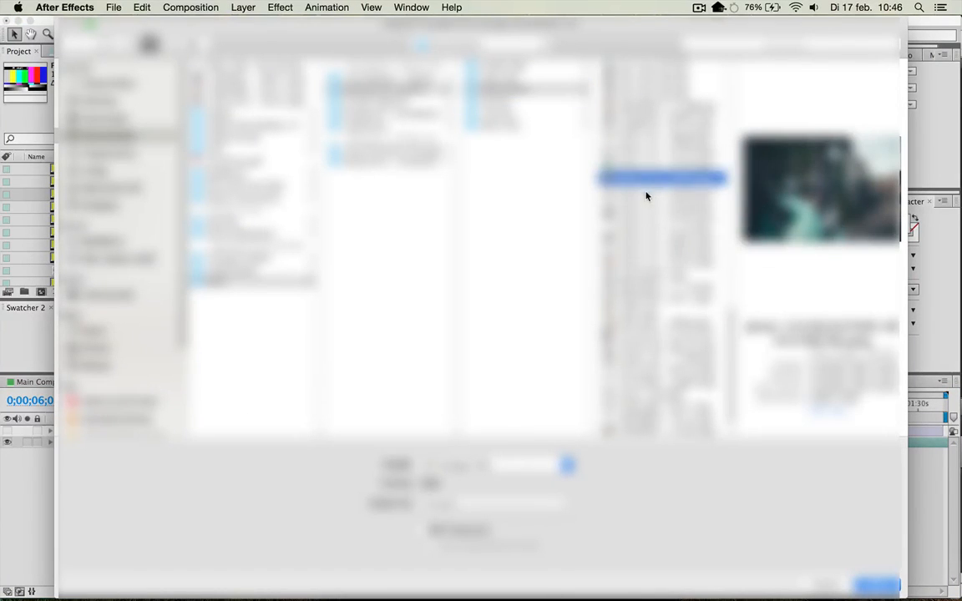
{"action": "left_click", "coordinate": [646, 191]}
{"action": "left_click", "coordinate": [642, 183]}
{"action": "double_click", "coordinate": [642, 183]}
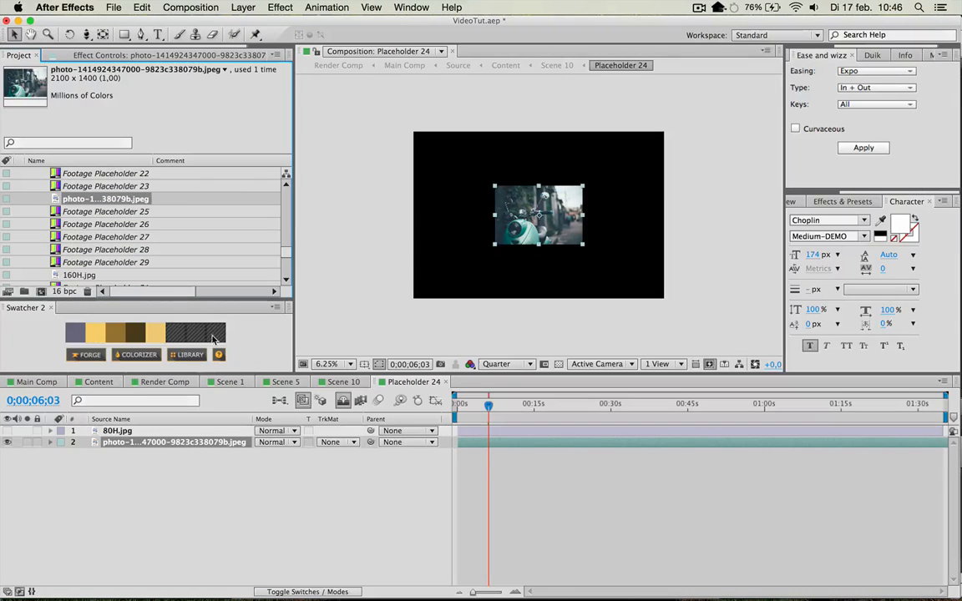
Compare the scooter photo's coverage in Placeholder 24 and Scene 10, and inspect the scale of both the photo and the Placeholder 24 layer.
{"action": "key", "text": "s"}
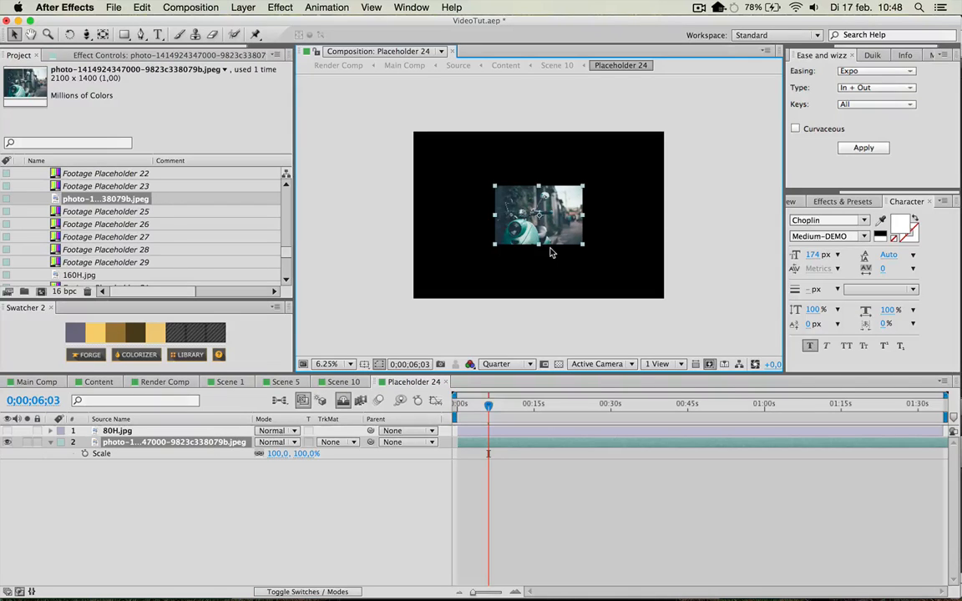
{"action": "key", "text": "period"}
{"action": "left_click", "coordinate": [324, 383]}
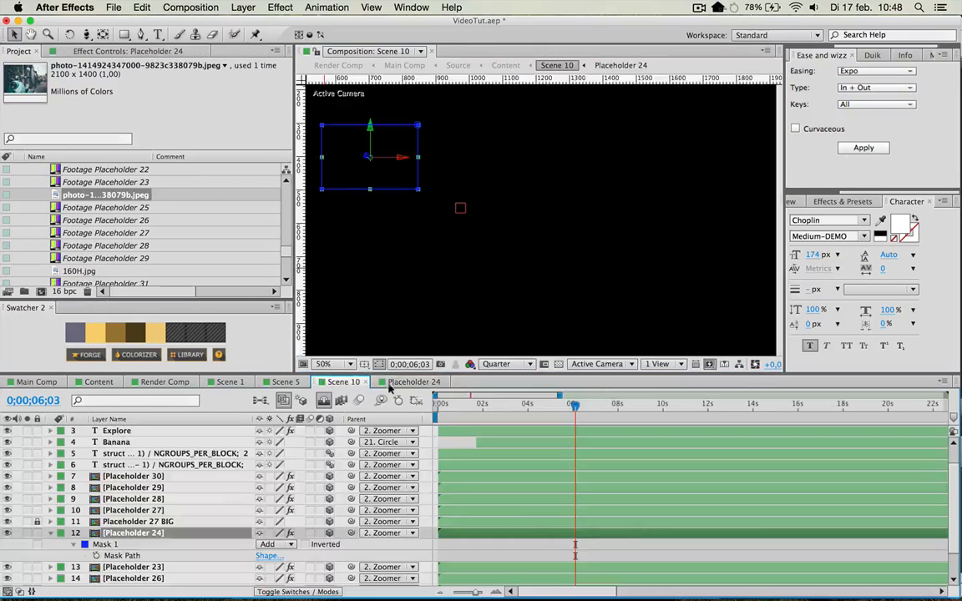
{"action": "left_click", "coordinate": [409, 384]}
{"action": "left_click", "coordinate": [16, 434]}
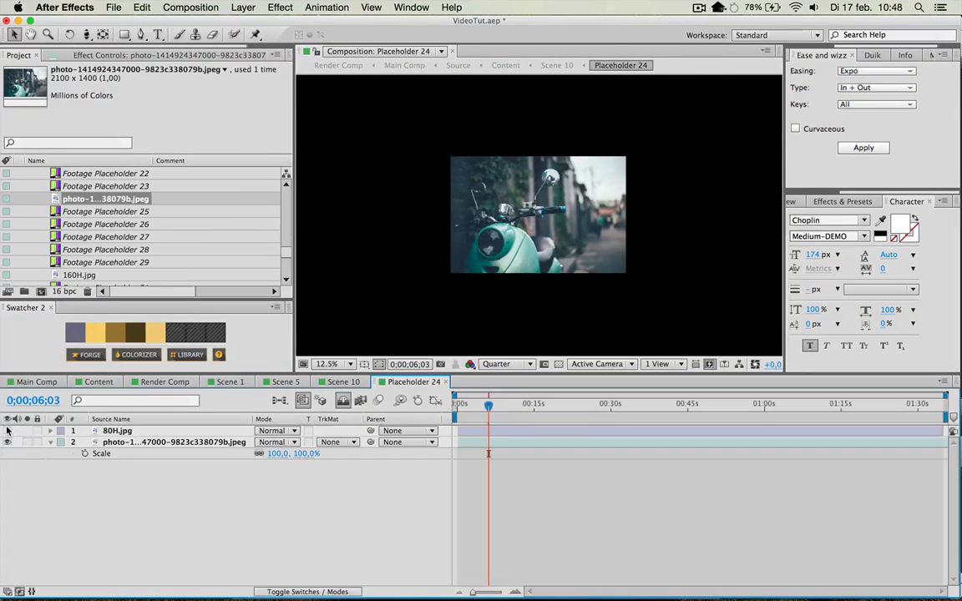
{"action": "left_click", "coordinate": [8, 431]}
{"action": "left_click", "coordinate": [7, 431]}
{"action": "left_click", "coordinate": [341, 382]}
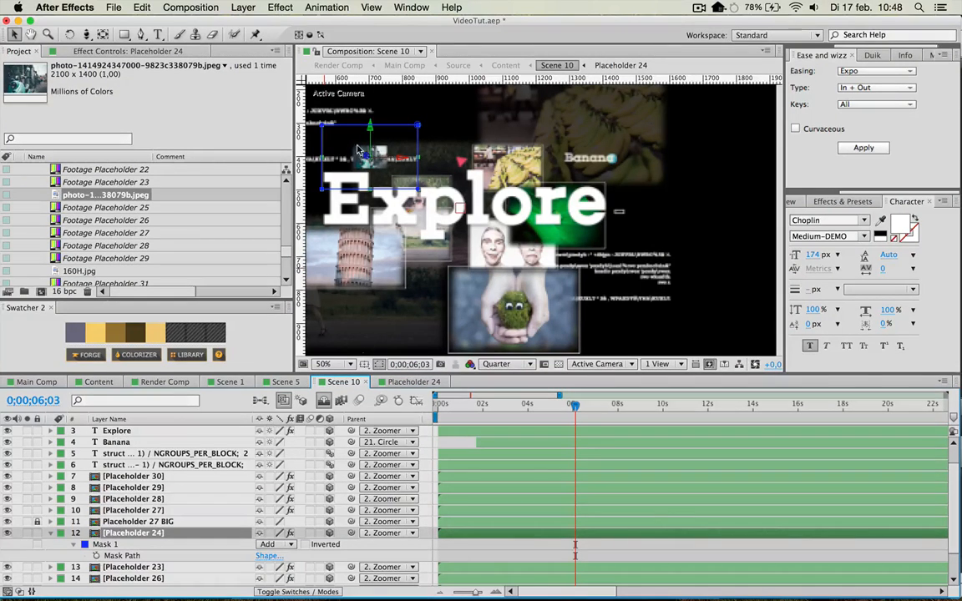
{"action": "key", "text": "s"}
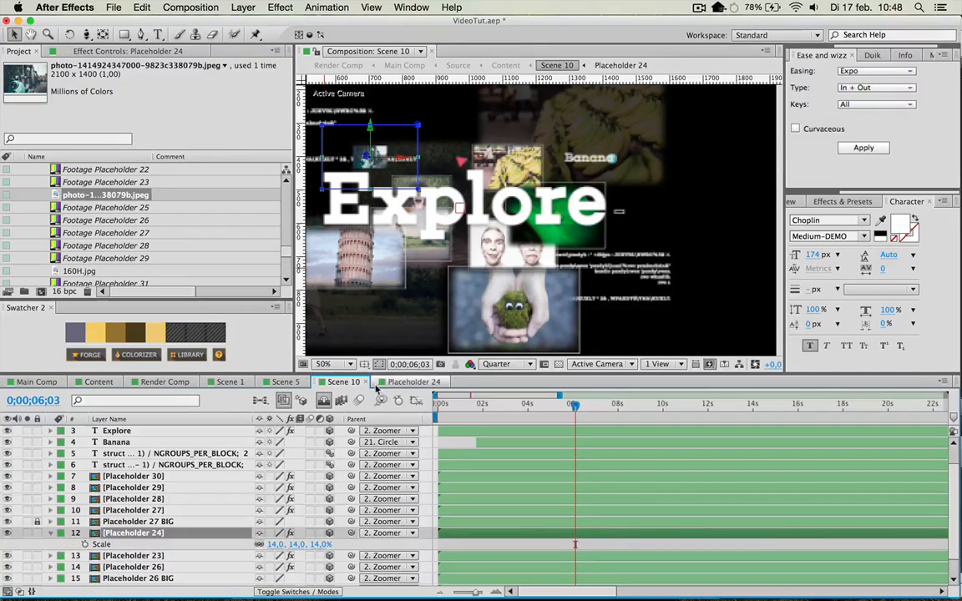
Scale the scooter photo layer in Placeholder 24 to 311% so it fills the composition frame.
{"action": "left_click", "coordinate": [382, 385]}
{"action": "left_click", "coordinate": [195, 445]}
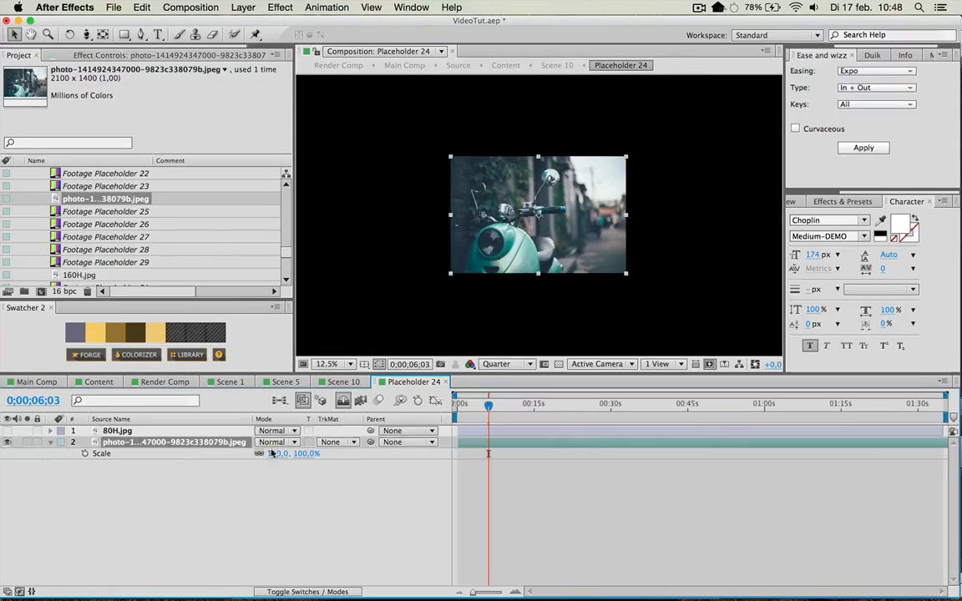
{"action": "left_click_drag", "start_coordinate": [274, 453], "coordinate": [408, 438]}
{"action": "scroll", "coordinate": [512, 196], "scroll_direction": "down", "scroll_amount": 1}
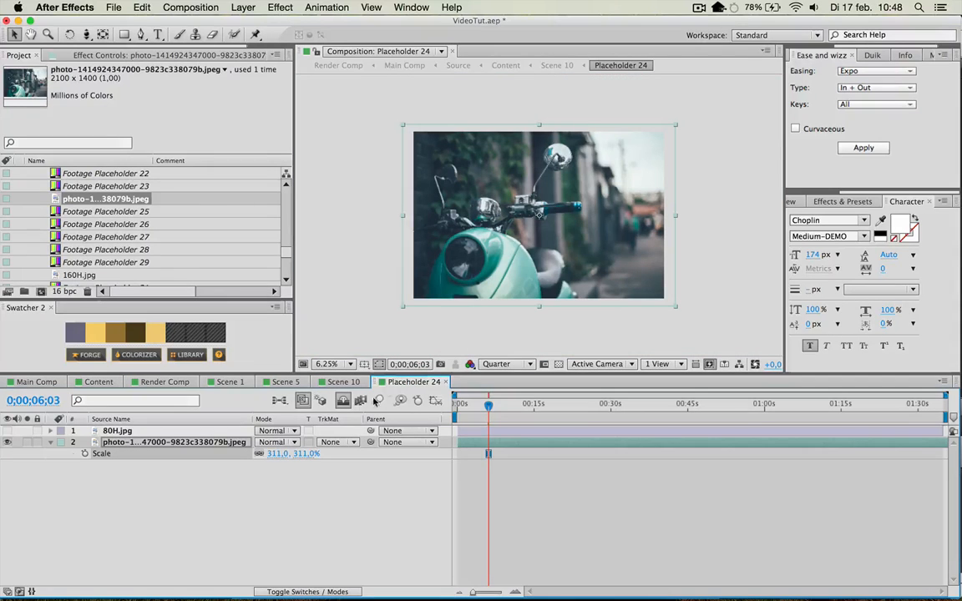
Set the scooter photo layer's scale in Placeholder 24 to 288% so it just covers the composition frame.
{"action": "left_click", "coordinate": [273, 453]}
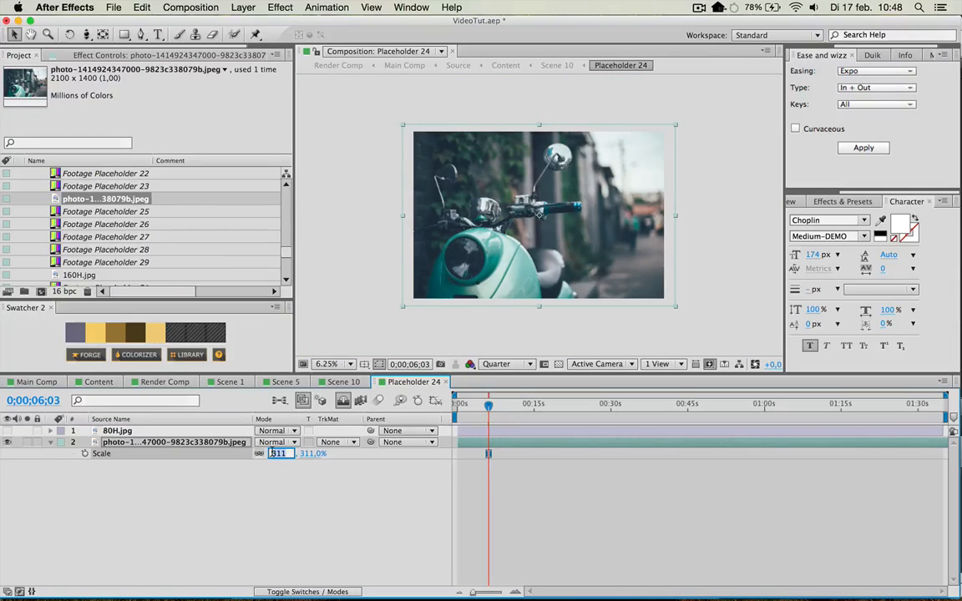
{"action": "type", "text": "209"}
{"action": "key", "text": "Return"}
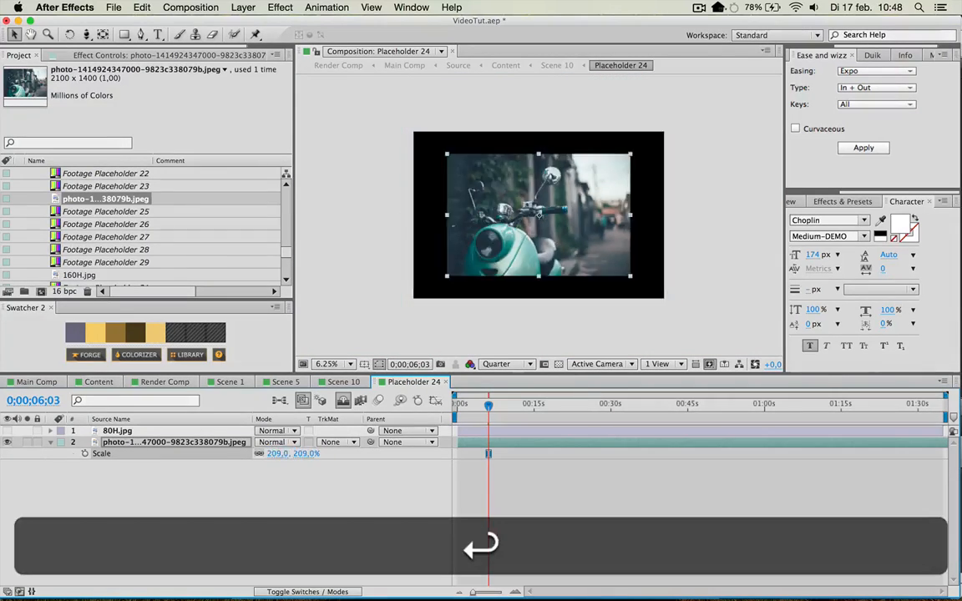
{"action": "left_click", "coordinate": [276, 454]}
{"action": "type", "text": "309"}
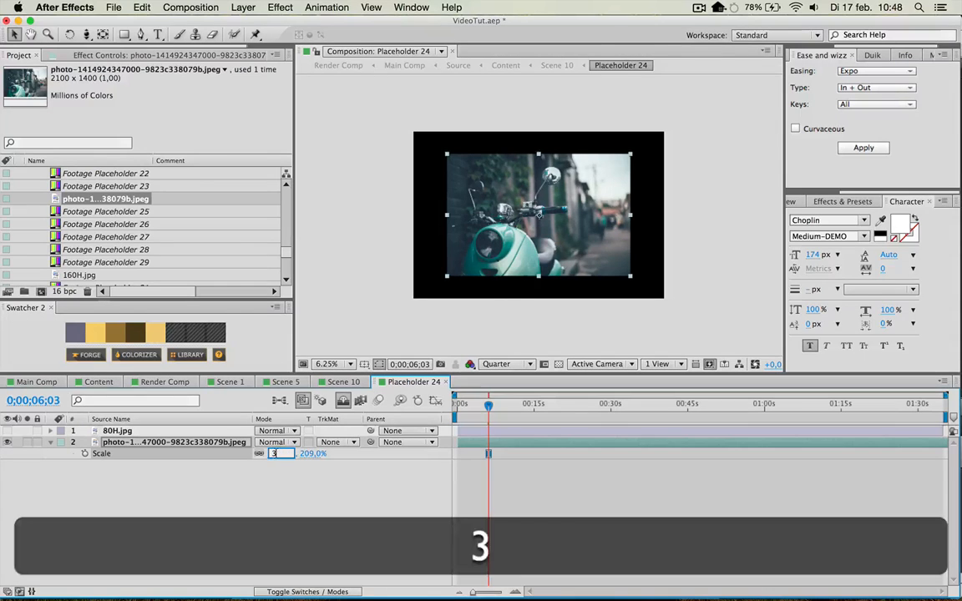
{"action": "key", "text": "Return"}
{"action": "left_click_drag", "start_coordinate": [276, 454], "coordinate": [259, 454]}
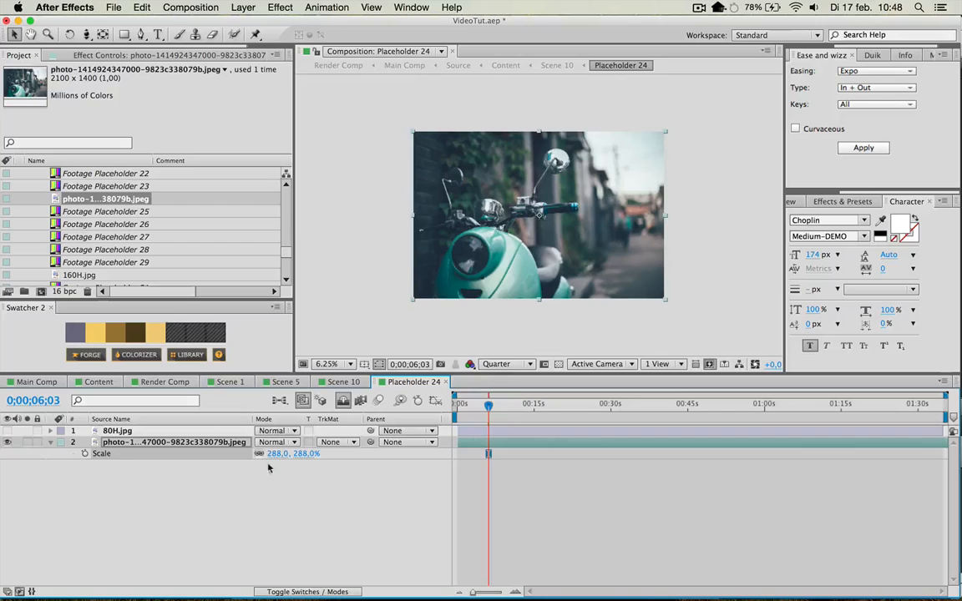
{"action": "scroll", "coordinate": [354, 349], "scroll_direction": "up", "scroll_amount": 1}
{"action": "key", "text": "period"}
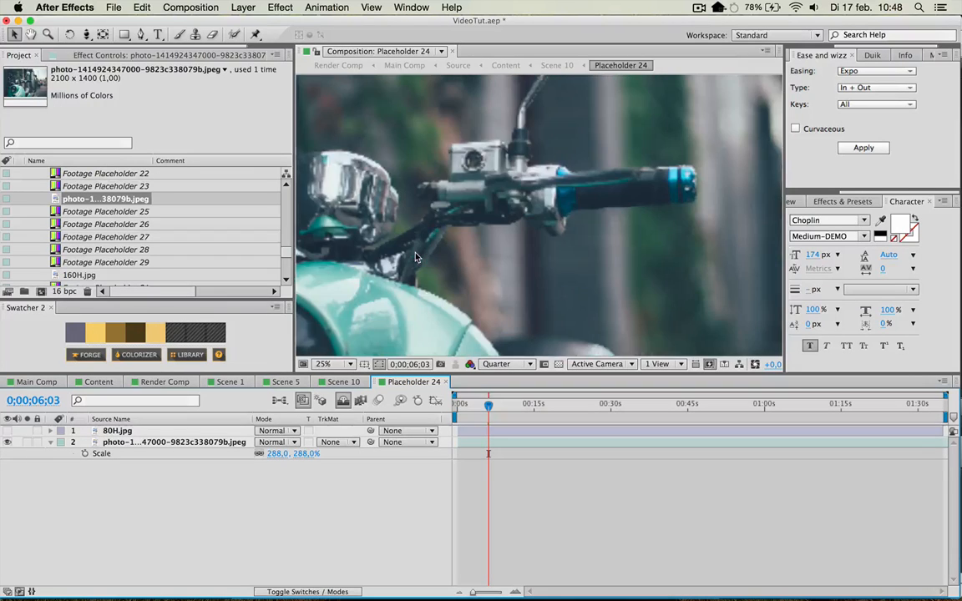
{"action": "key", "text": "comma"}
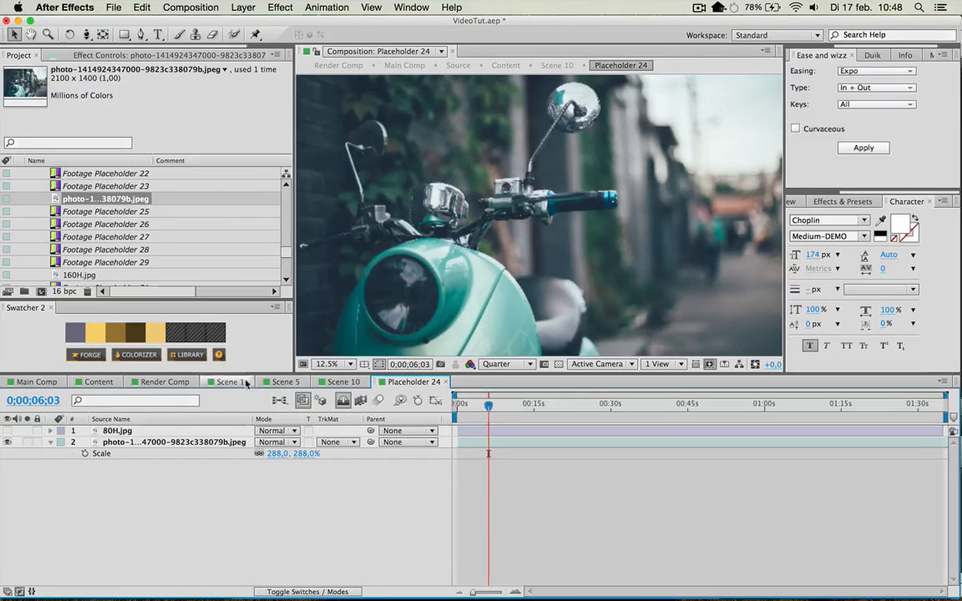
Go to Scene 10, set its preview resolution to Half and check the scooter photo up close.
{"action": "left_click", "coordinate": [344, 381]}
{"action": "scroll", "coordinate": [387, 155], "scroll_direction": "up", "scroll_amount": 2}
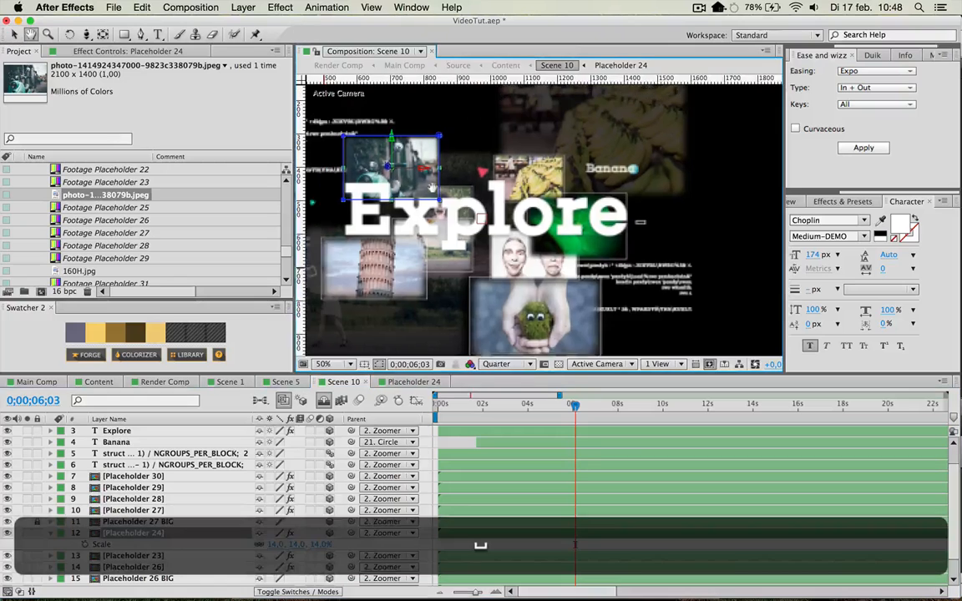
{"action": "left_click", "coordinate": [491, 548]}
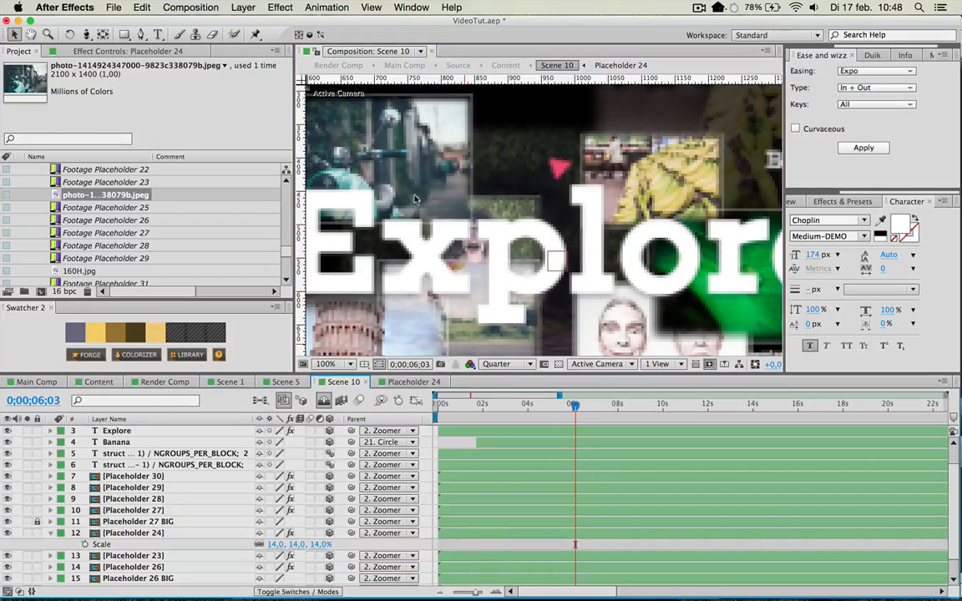
{"action": "key", "text": "space"}
{"action": "left_click_drag", "start_coordinate": [419, 201], "coordinate": [572, 261]}
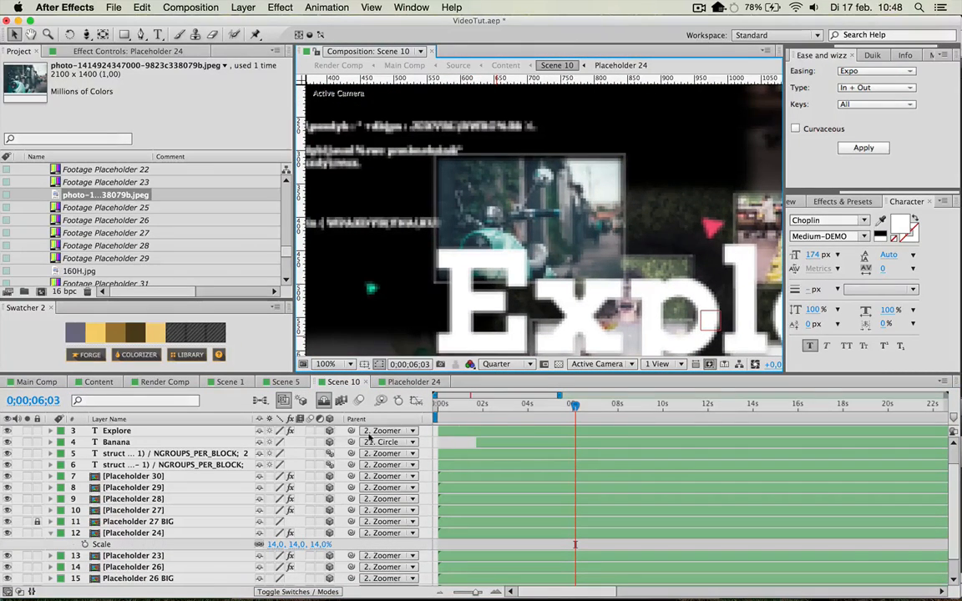
{"action": "left_click", "coordinate": [489, 365]}
{"action": "left_click", "coordinate": [499, 408]}
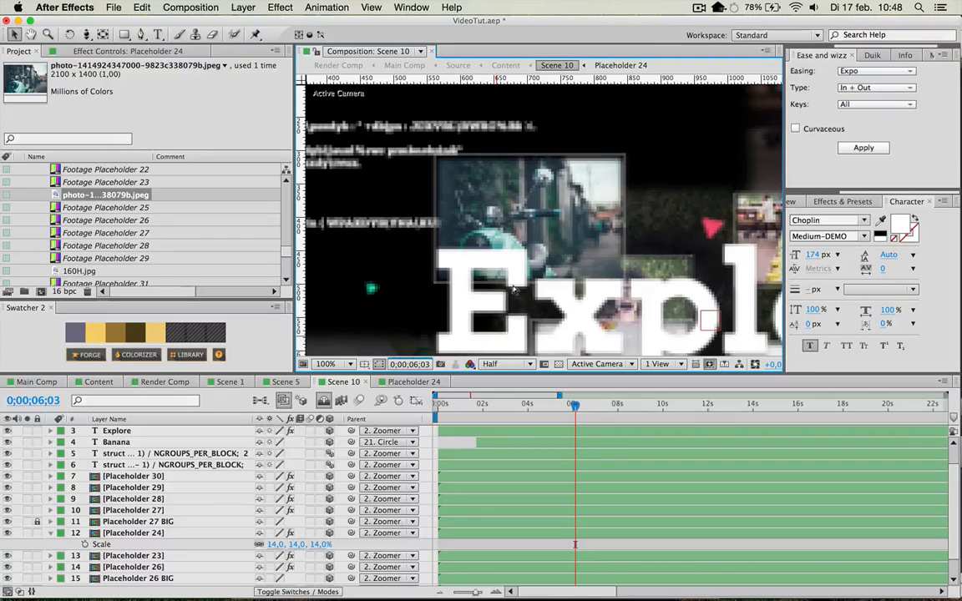
{"action": "scroll", "coordinate": [194, 471], "scroll_direction": "down", "scroll_amount": 1}
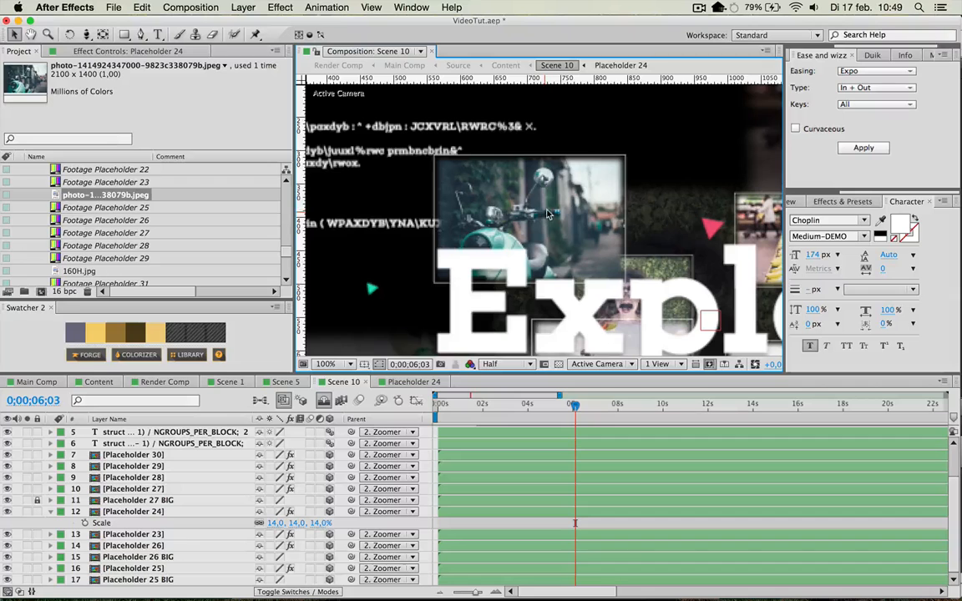
Compare the scooter photo in Placeholder 24 with the full Scene 10 frame and look over the scene's upper layers.
{"action": "left_click", "coordinate": [401, 384]}
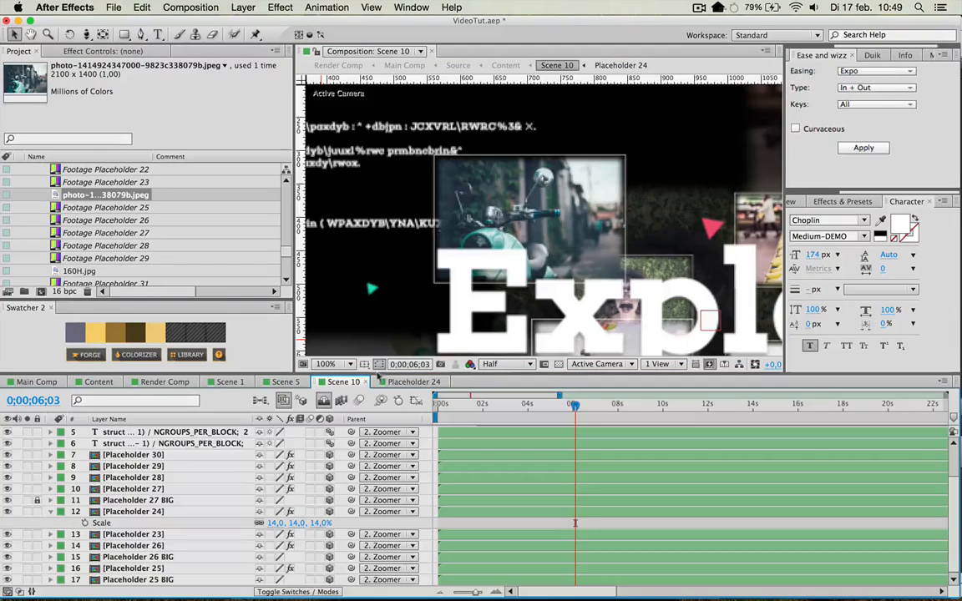
{"action": "left_click", "coordinate": [343, 382]}
{"action": "scroll", "coordinate": [589, 253], "scroll_direction": "down", "scroll_amount": 2}
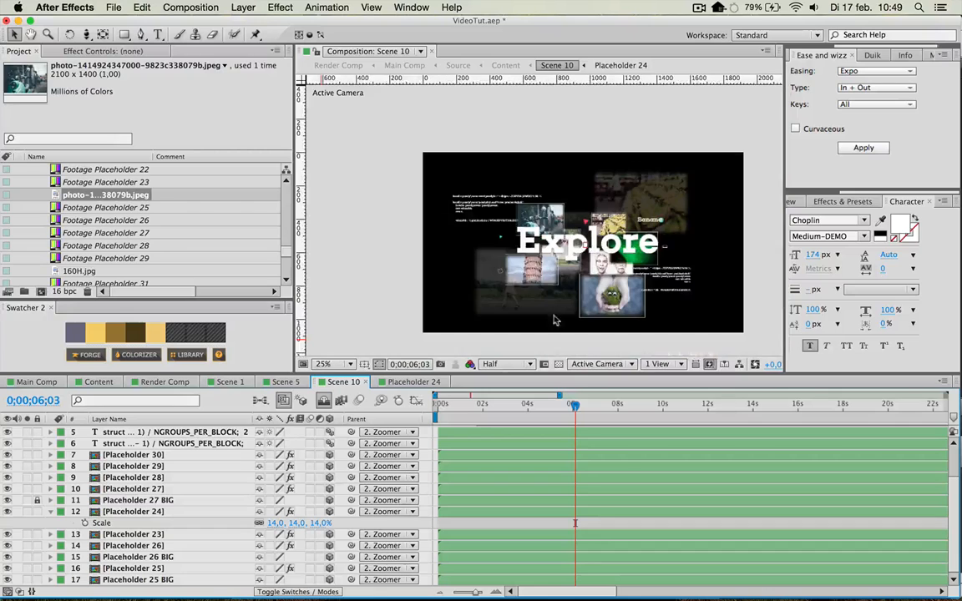
{"action": "scroll", "coordinate": [194, 477], "scroll_direction": "up", "scroll_amount": 4}
{"action": "left_click", "coordinate": [150, 434]}
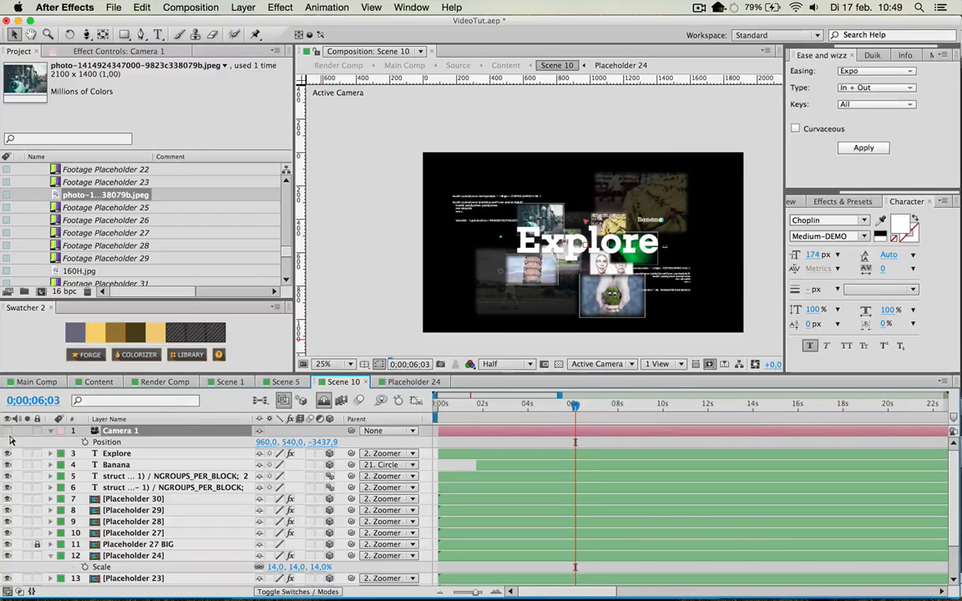
Return to the Content composition, move the current time to 0;01;02;13 and open the Scene 13 composition.
{"action": "left_click", "coordinate": [285, 381]}
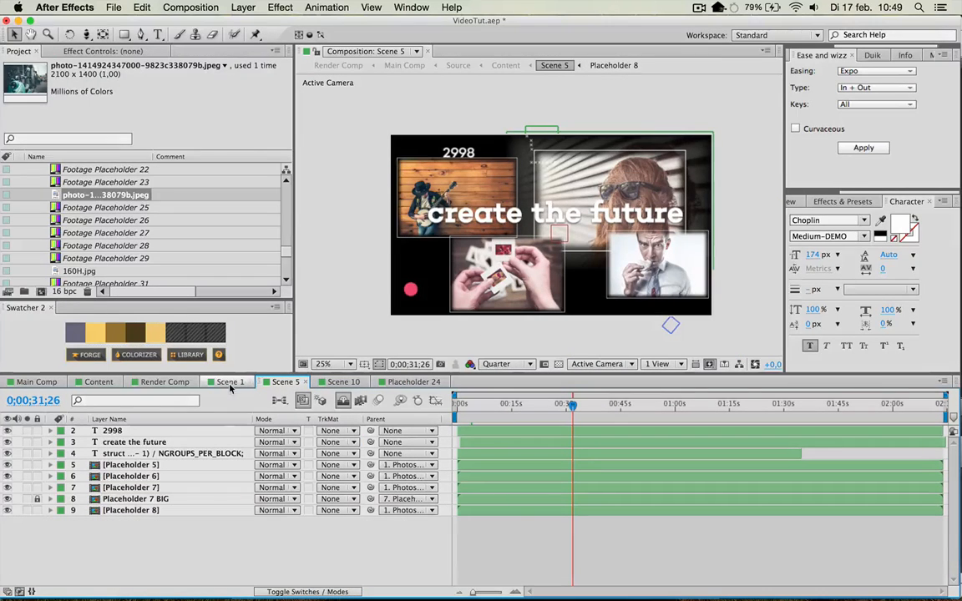
{"action": "left_click", "coordinate": [91, 383]}
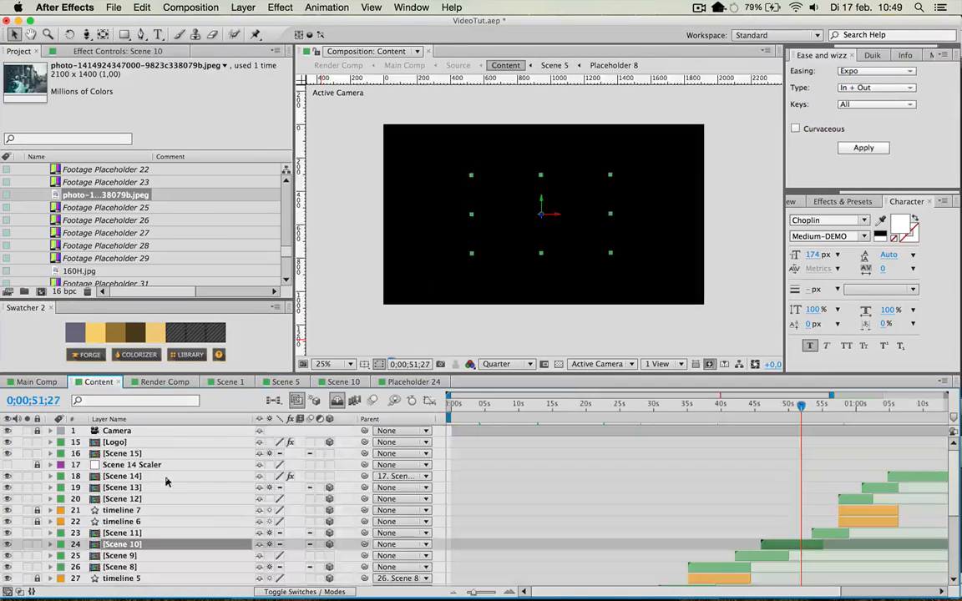
{"action": "scroll", "coordinate": [702, 502], "scroll_direction": "down", "scroll_amount": 3}
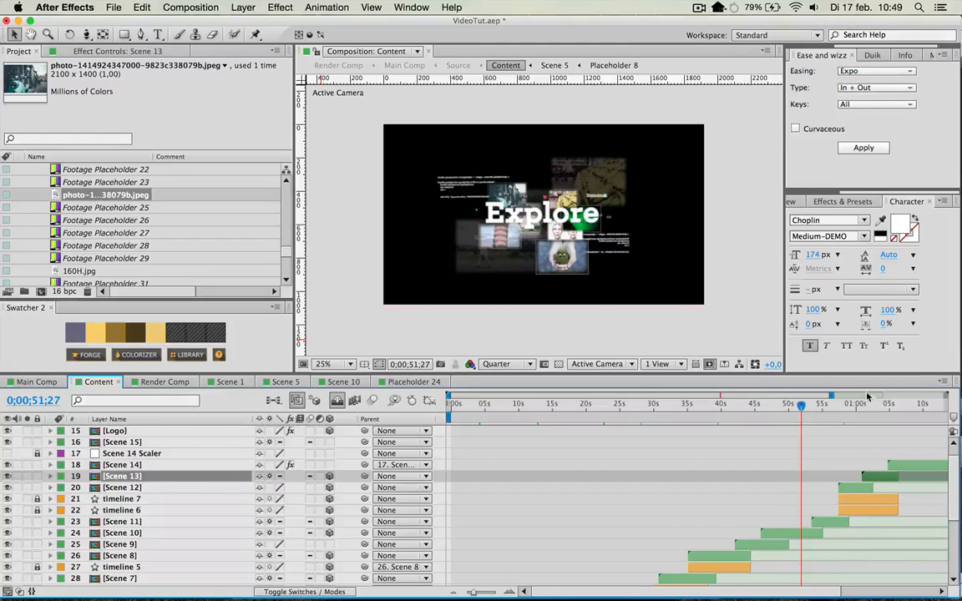
{"action": "left_click", "coordinate": [864, 406]}
{"action": "left_click", "coordinate": [871, 406]}
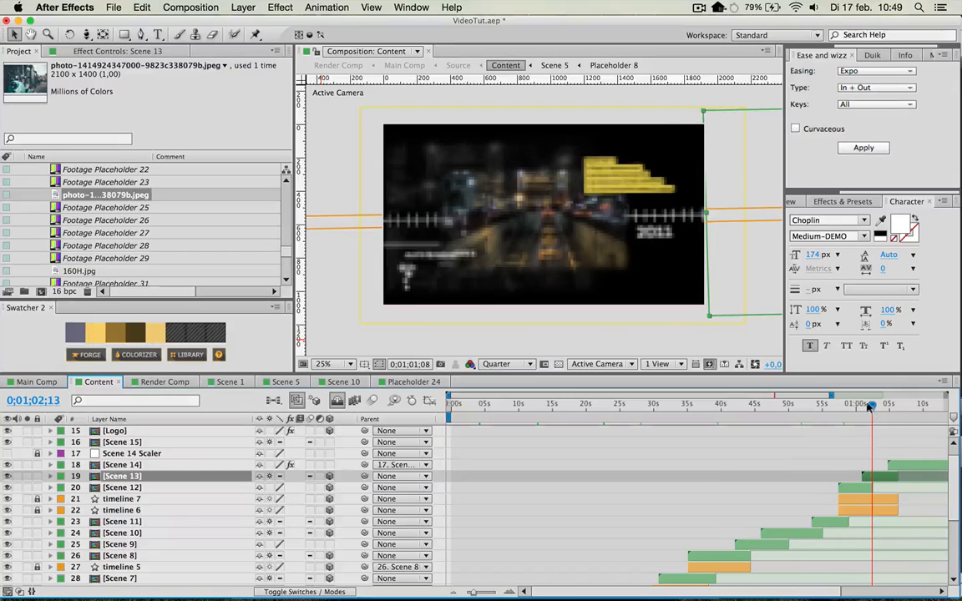
{"action": "double_click", "coordinate": [871, 480]}
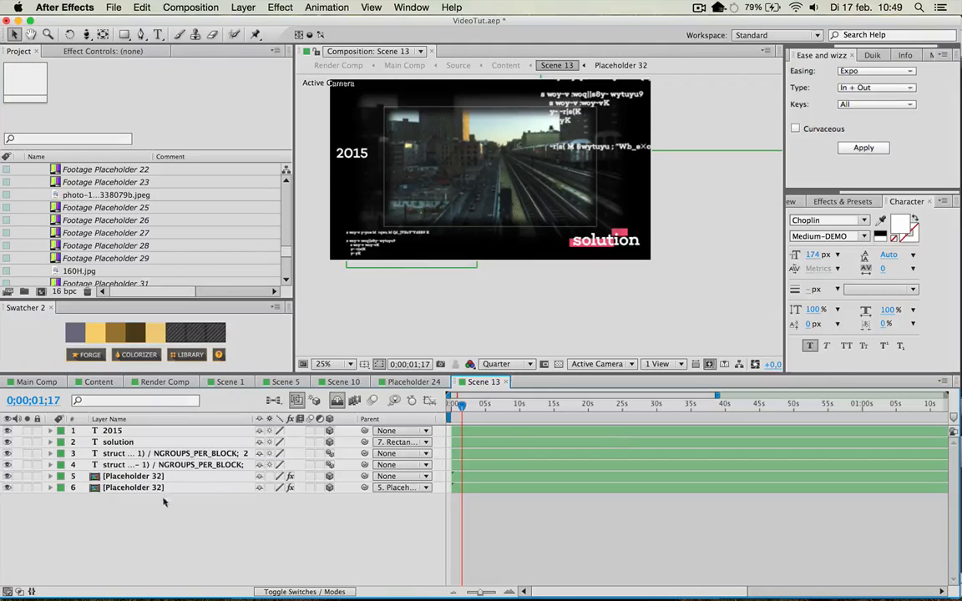
Identify the Scene 13 layers, open the Placeholder 32 composition and select its city video layer.
{"action": "left_click", "coordinate": [142, 488]}
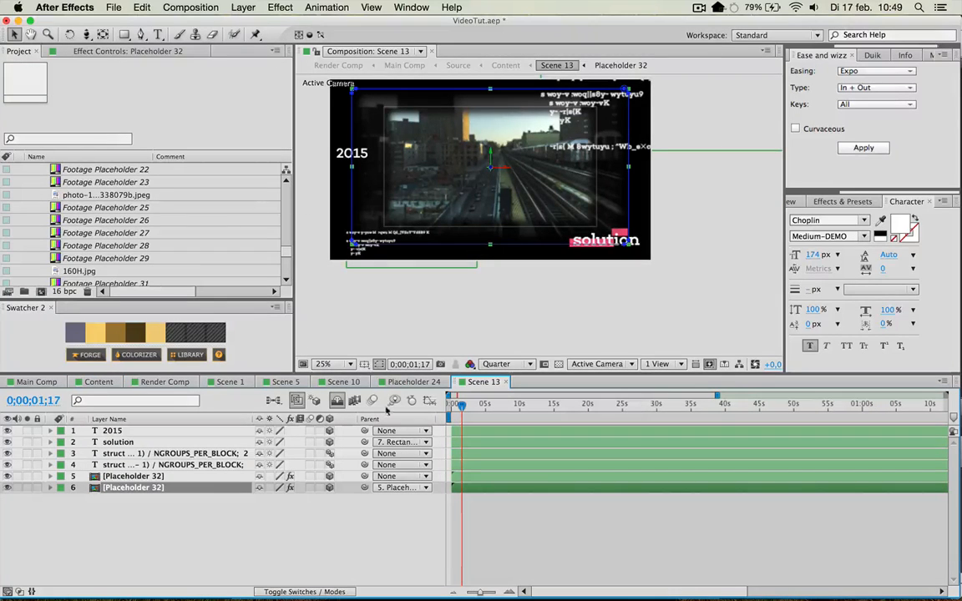
{"action": "left_click", "coordinate": [149, 453]}
{"action": "left_click", "coordinate": [147, 432]}
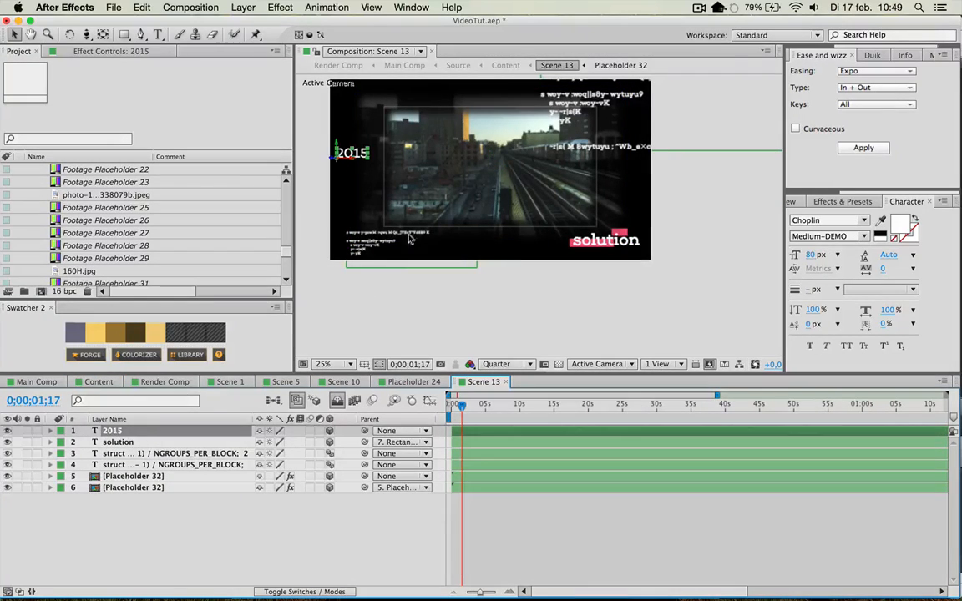
{"action": "left_click", "coordinate": [127, 478]}
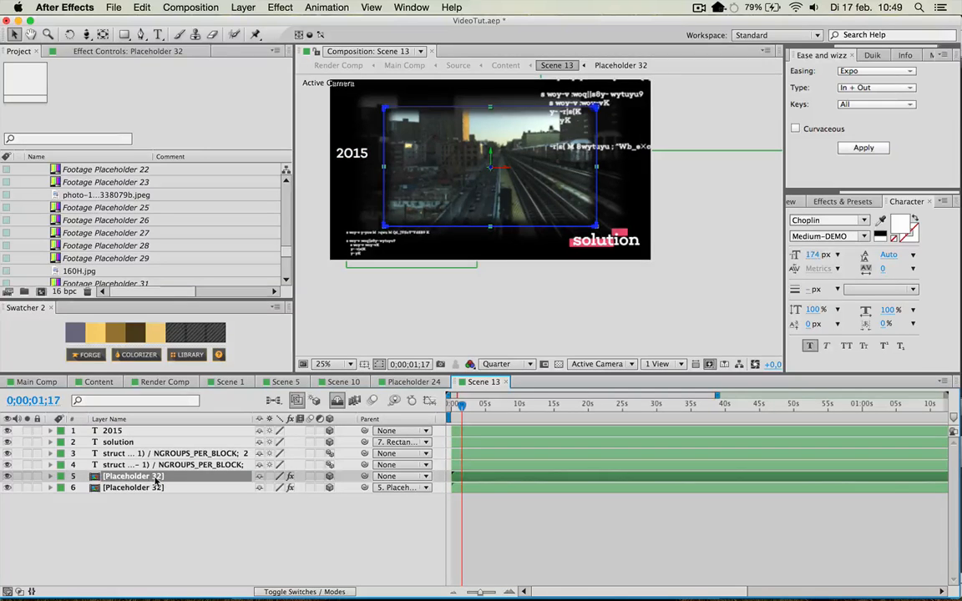
{"action": "double_click", "coordinate": [154, 479]}
{"action": "left_click", "coordinate": [566, 237]}
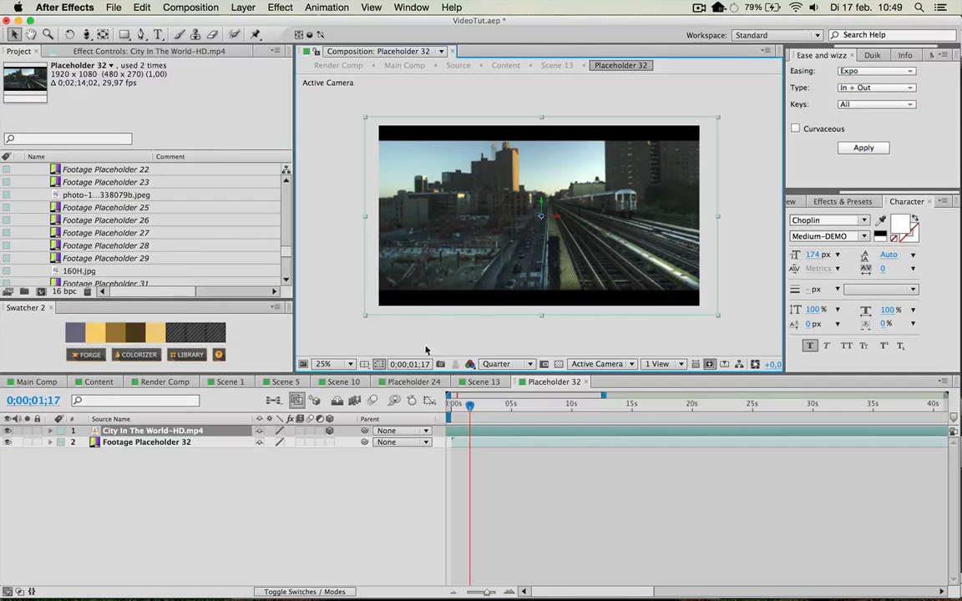
Hide the City In The World-HD.mp4 layer in Placeholder 32 to expose the Footage Placeholder 32 layer.
{"action": "left_click_drag", "start_coordinate": [458, 192], "coordinate": [413, 216]}
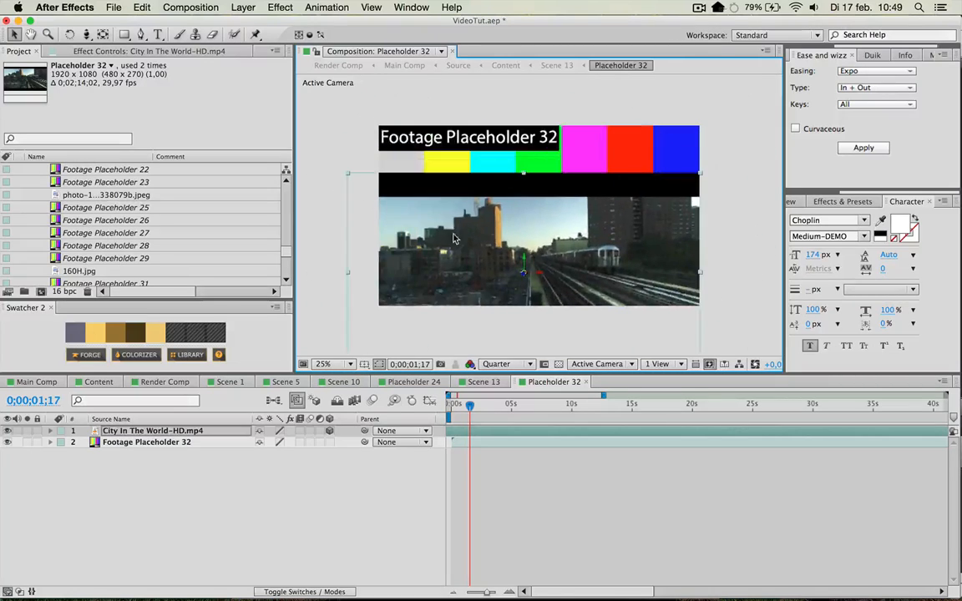
{"action": "key", "text": "super+z"}
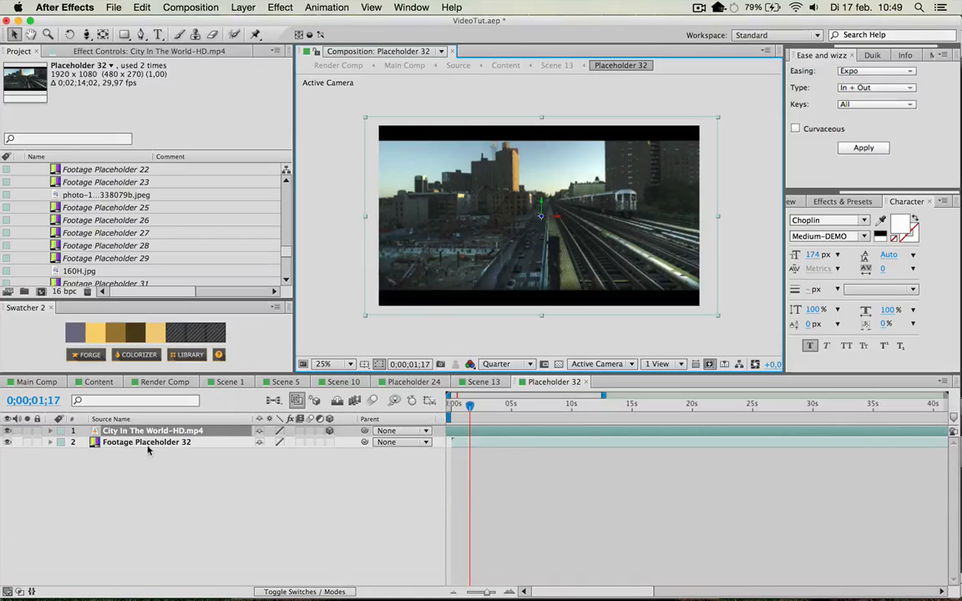
{"action": "left_click", "coordinate": [8, 431]}
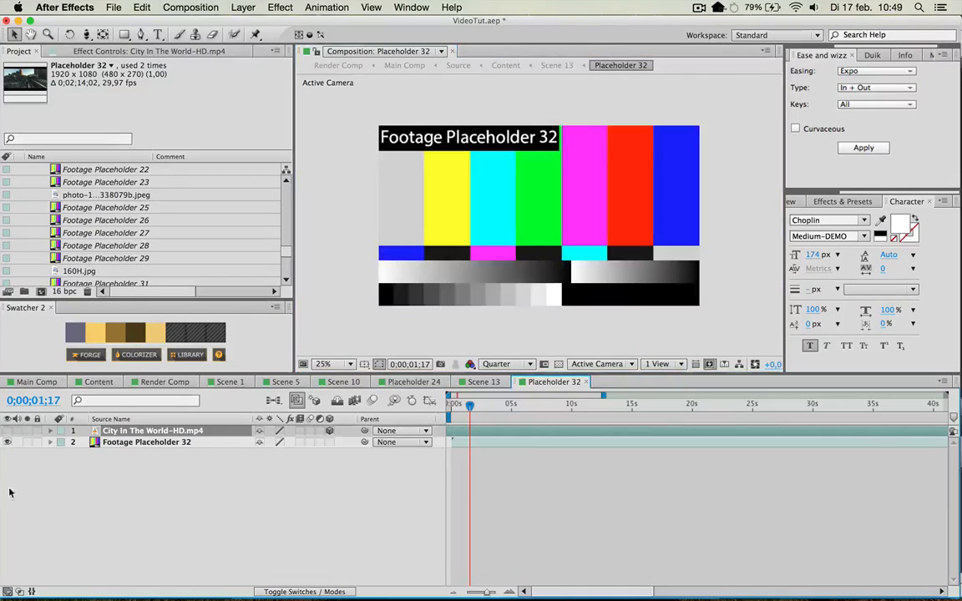
{"action": "double_click", "coordinate": [172, 442]}
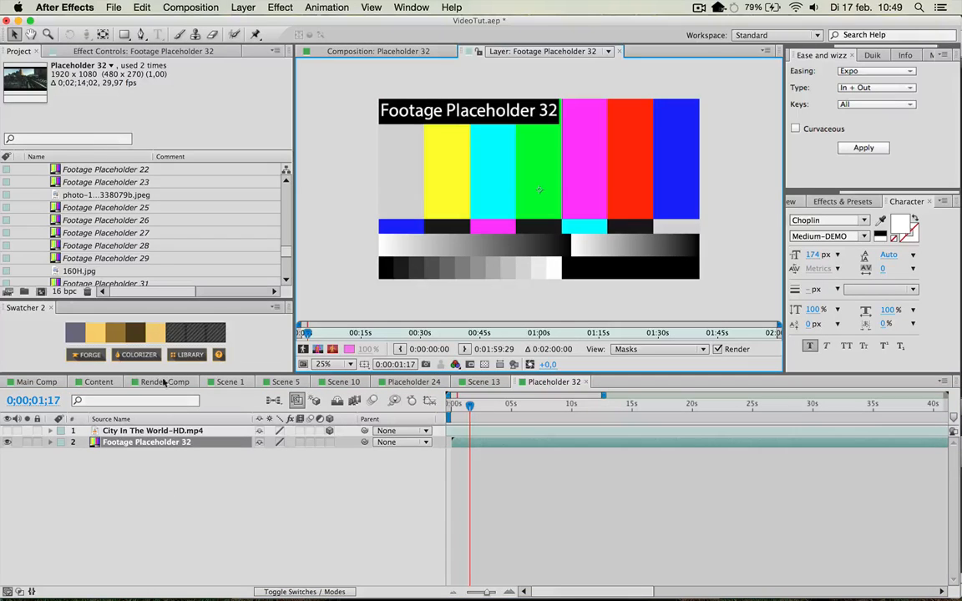
{"action": "left_click", "coordinate": [619, 52]}
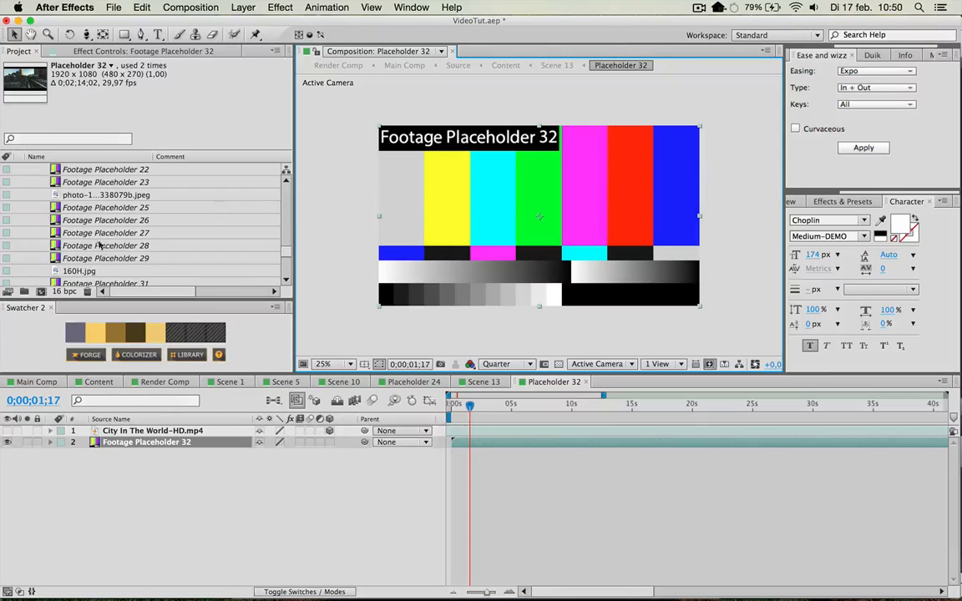
Replace Footage Placeholder 32 with the video file New York trip-HD.mp4.
{"action": "scroll", "coordinate": [99, 246], "scroll_direction": "down", "scroll_amount": 3}
{"action": "left_click", "coordinate": [100, 212]}
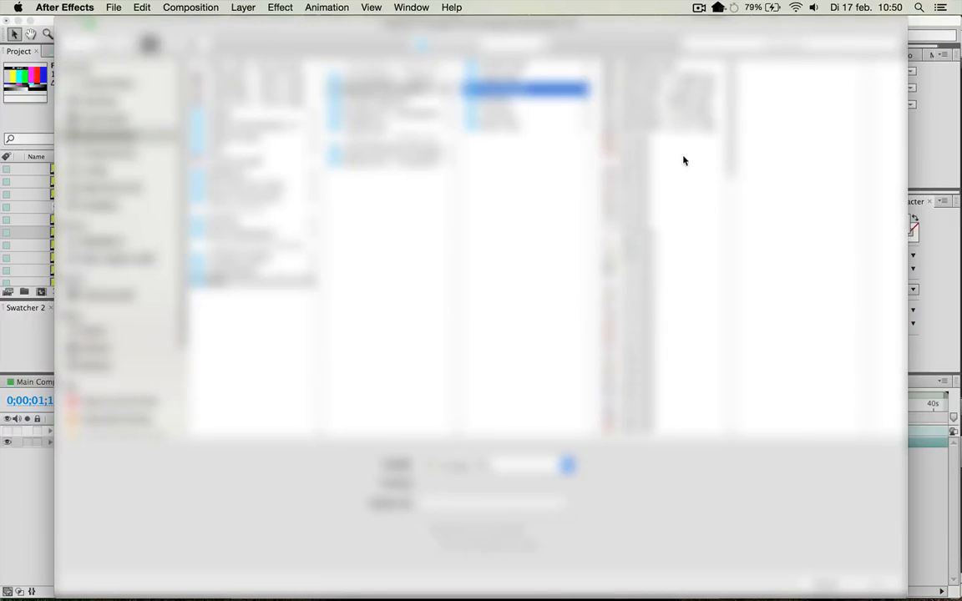
{"action": "left_click", "coordinate": [683, 159]}
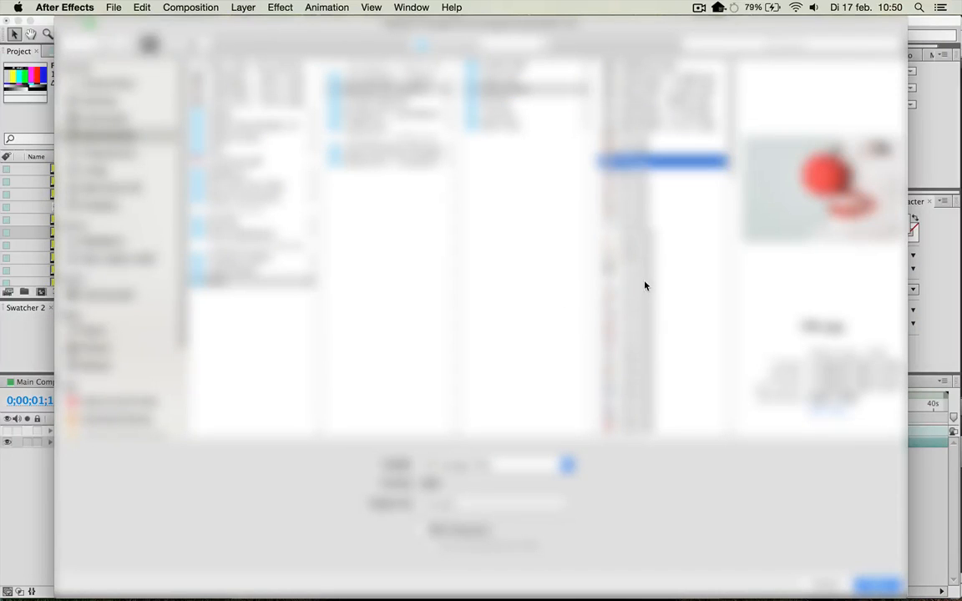
{"action": "left_click", "coordinate": [659, 210]}
{"action": "left_click", "coordinate": [655, 265]}
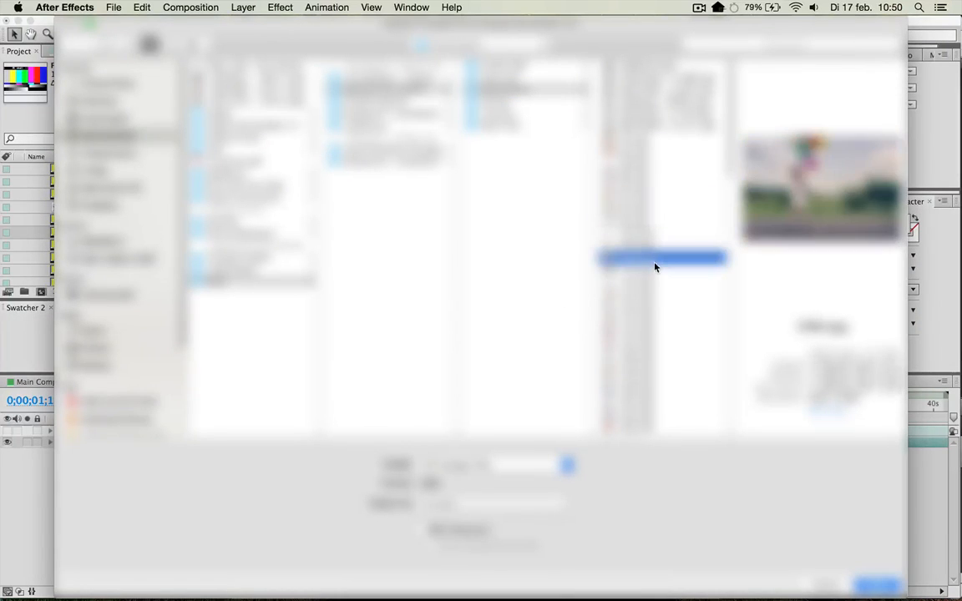
{"action": "scroll", "coordinate": [659, 227], "scroll_direction": "down", "scroll_amount": 5}
{"action": "scroll", "coordinate": [659, 230], "scroll_direction": "down", "scroll_amount": 5}
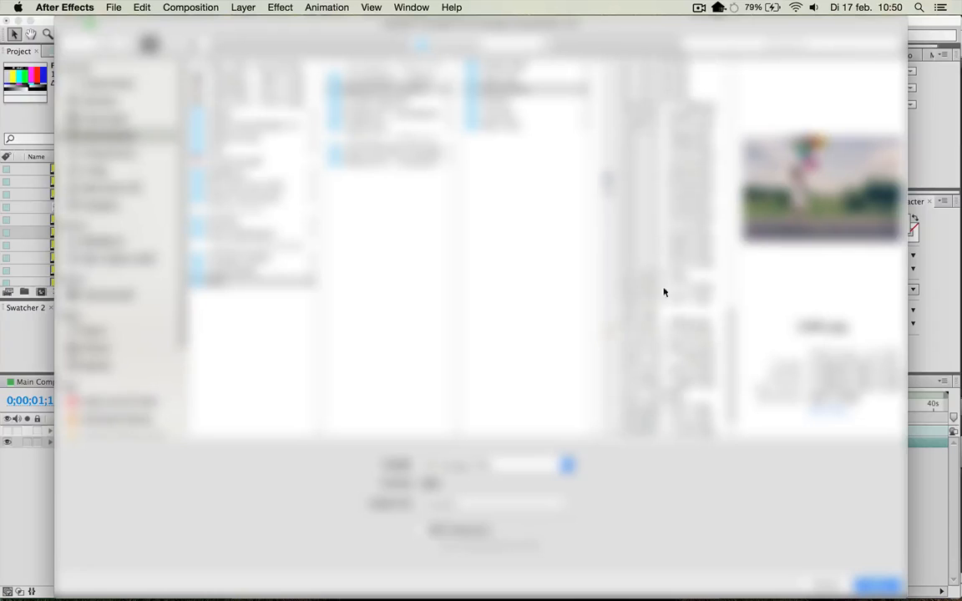
{"action": "scroll", "coordinate": [668, 309], "scroll_direction": "up", "scroll_amount": 3}
{"action": "double_click", "coordinate": [665, 91]}
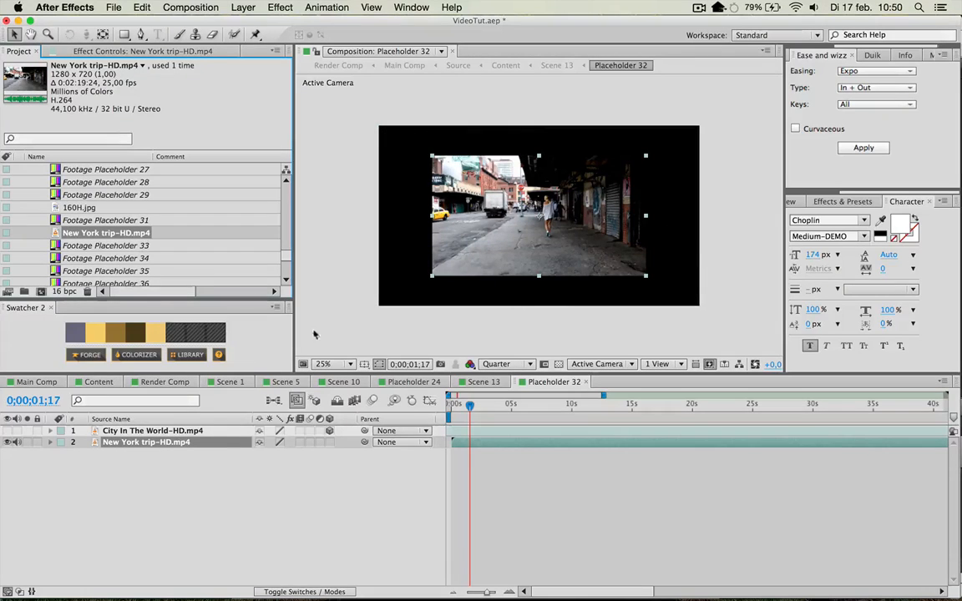
Scale the New York trip-HD.mp4 layer in Placeholder 32 to 150% and check it in the Scene 13 composition.
{"action": "key", "text": "s"}
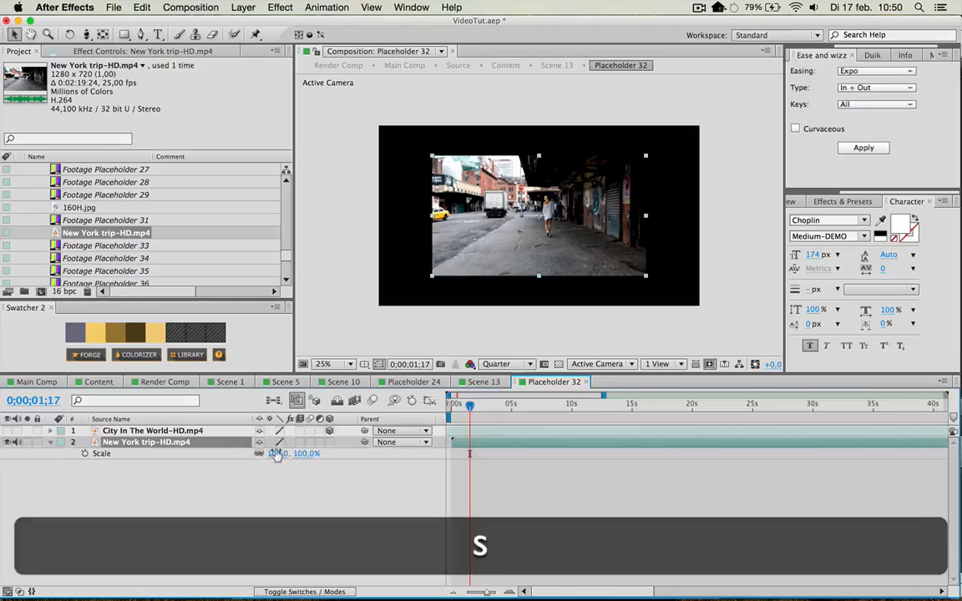
{"action": "left_click", "coordinate": [279, 454]}
{"action": "type", "text": "150"}
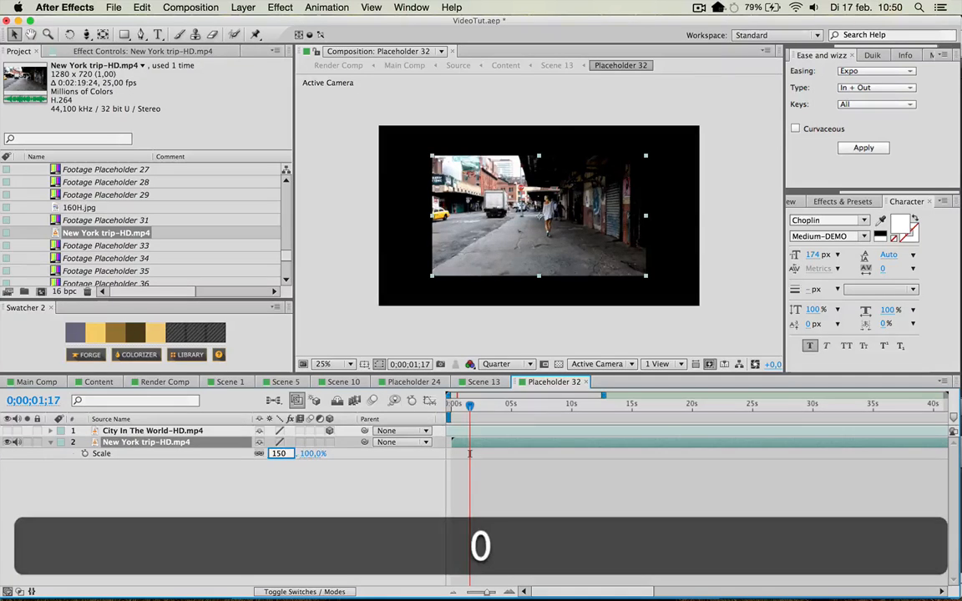
{"action": "key", "text": "Return"}
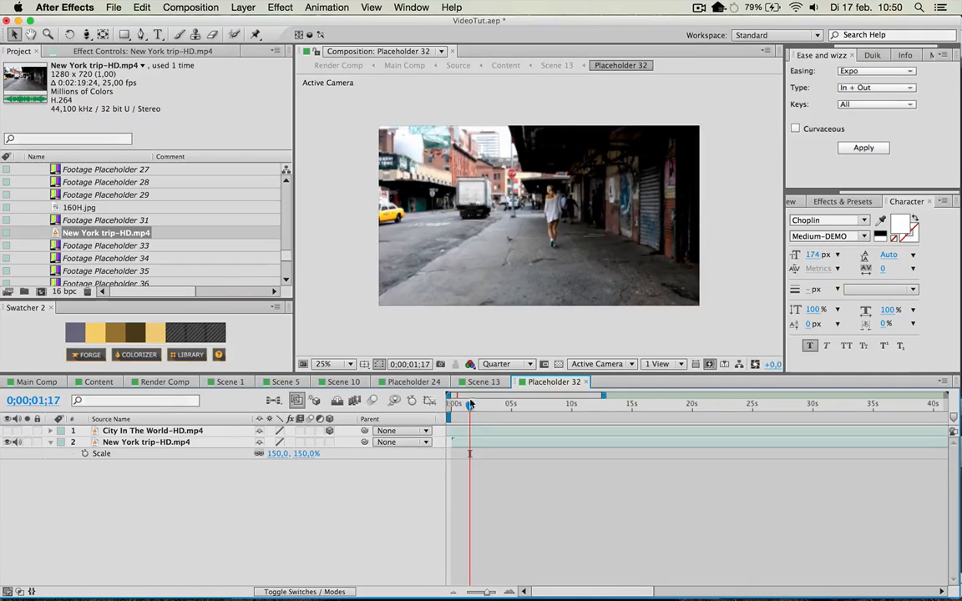
{"action": "left_click", "coordinate": [483, 382]}
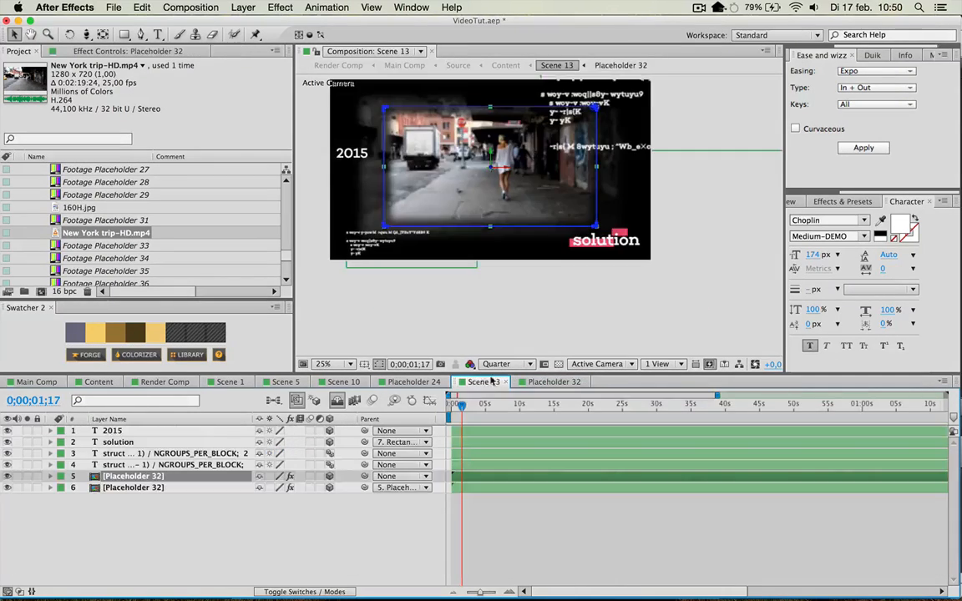
Slide the New York trip-HD.mp4 layer earlier in Placeholder 32, then preview Scene 13 at 0;00;09;25.
{"action": "left_click", "coordinate": [551, 382]}
{"action": "left_click_drag", "start_coordinate": [693, 448], "coordinate": [537, 452]}
{"action": "left_click", "coordinate": [483, 382]}
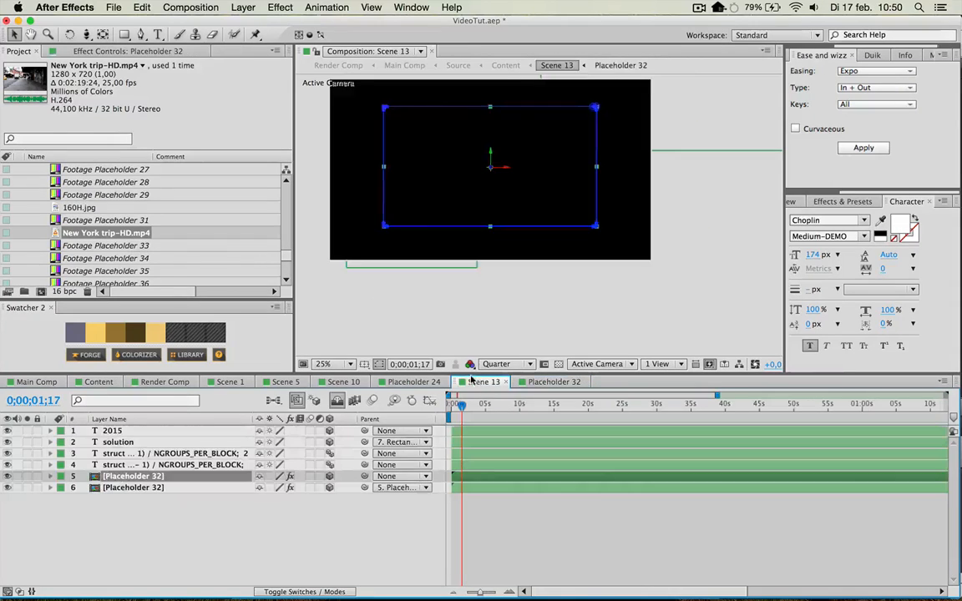
{"action": "left_click_drag", "start_coordinate": [461, 406], "coordinate": [520, 468]}
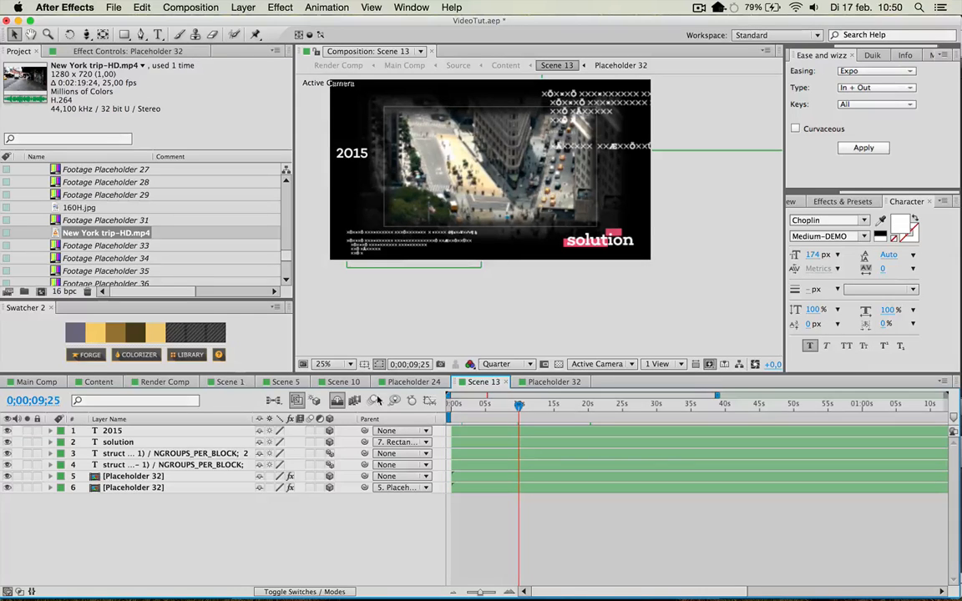
Return to the Scene 10 composition, identify the layer of the framed portrait photo and open its Placeholder 25 composition.
{"action": "left_click", "coordinate": [409, 382]}
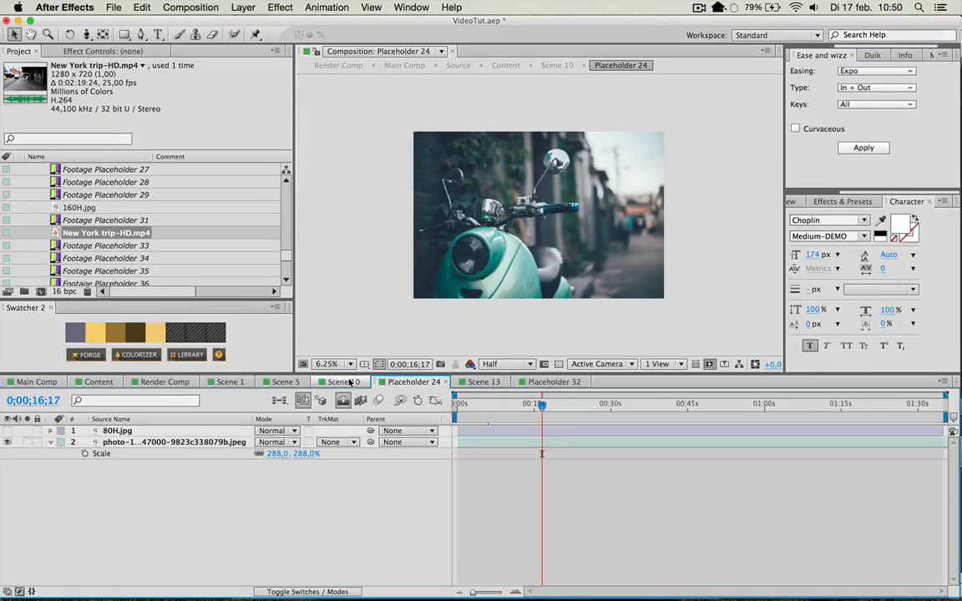
{"action": "left_click", "coordinate": [350, 381]}
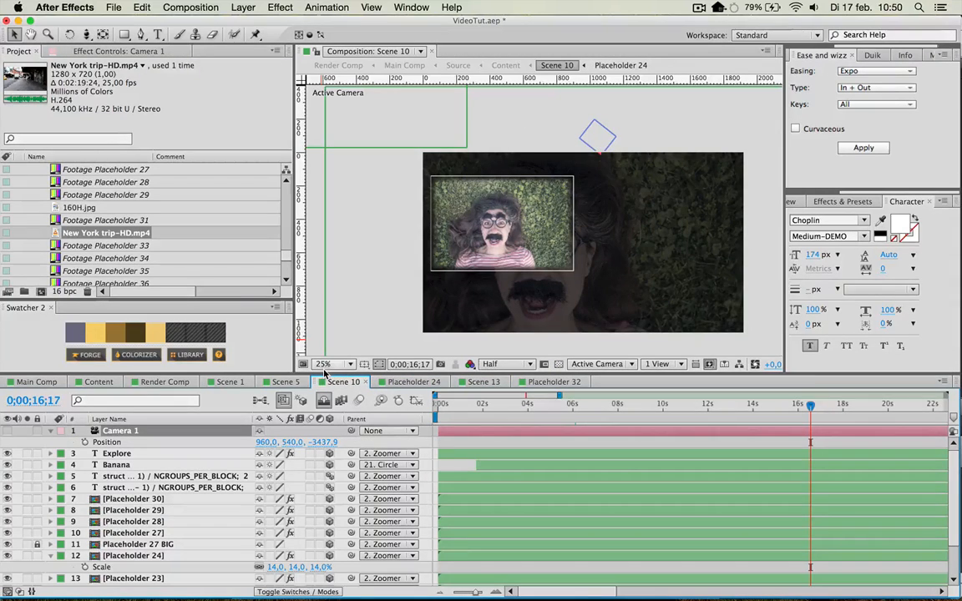
{"action": "scroll", "coordinate": [267, 525], "scroll_direction": "down", "scroll_amount": 2}
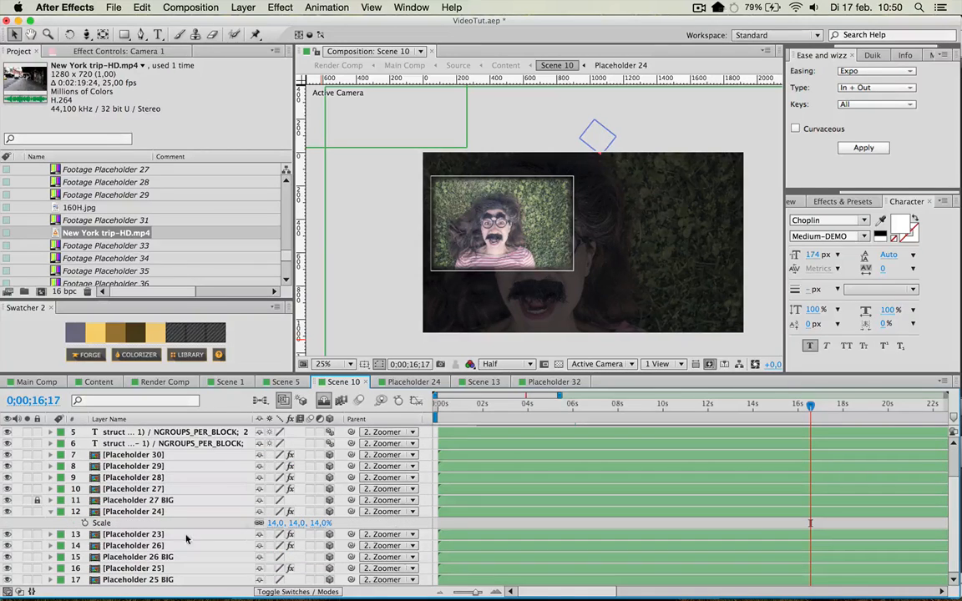
{"action": "left_click", "coordinate": [493, 227]}
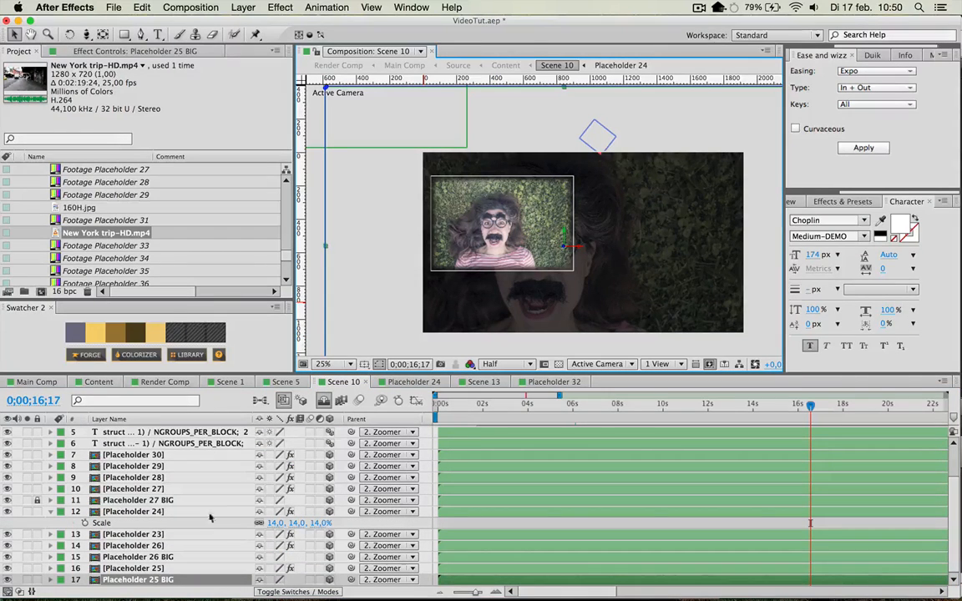
{"action": "scroll", "coordinate": [490, 270], "scroll_direction": "down", "scroll_amount": 2}
{"action": "left_click", "coordinate": [492, 314]}
{"action": "scroll", "coordinate": [492, 316], "scroll_direction": "up", "scroll_amount": 2}
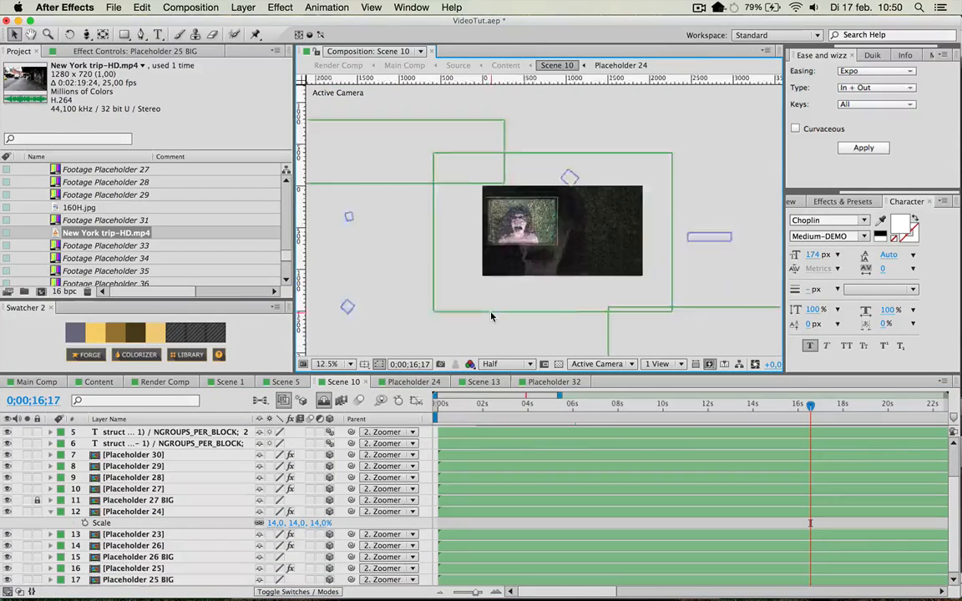
{"action": "left_click", "coordinate": [518, 224]}
{"action": "double_click", "coordinate": [133, 570]}
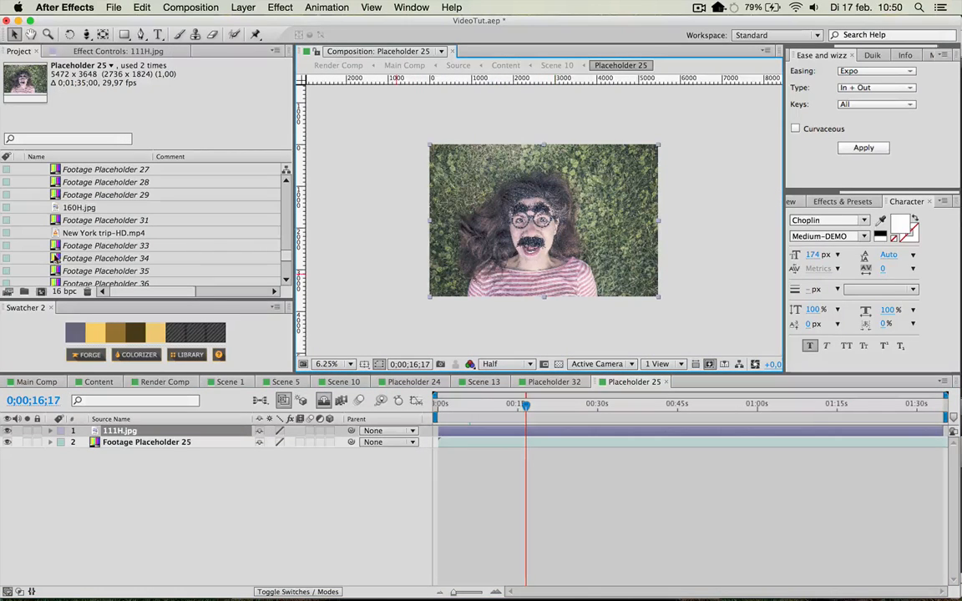
Replace Footage Placeholder 19 in the project with the image file 103H.jpg.
{"action": "scroll", "coordinate": [123, 195], "scroll_direction": "up", "scroll_amount": 5}
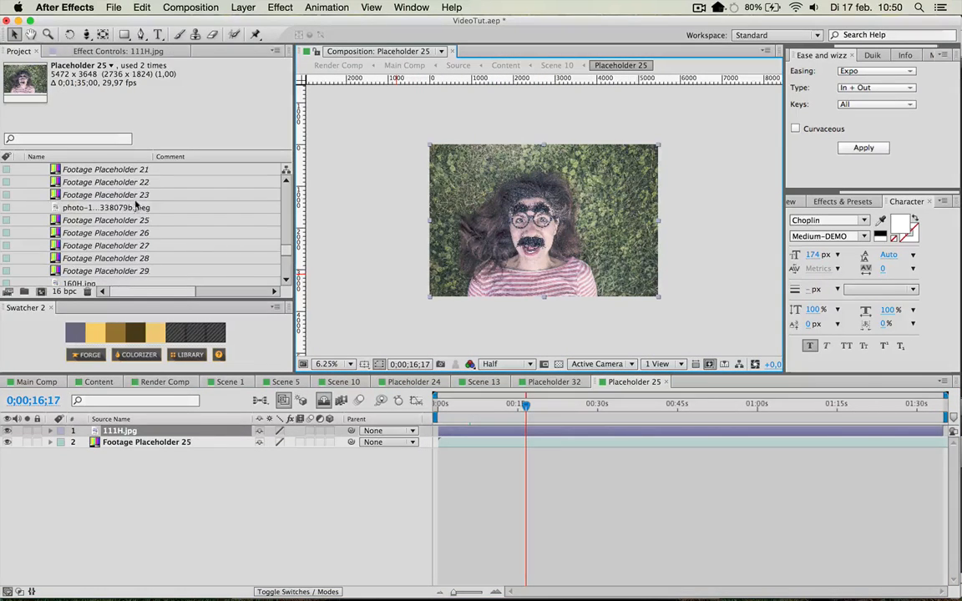
{"action": "left_click", "coordinate": [41, 242]}
{"action": "scroll", "coordinate": [91, 226], "scroll_direction": "up", "scroll_amount": 2}
{"action": "left_click", "coordinate": [142, 208]}
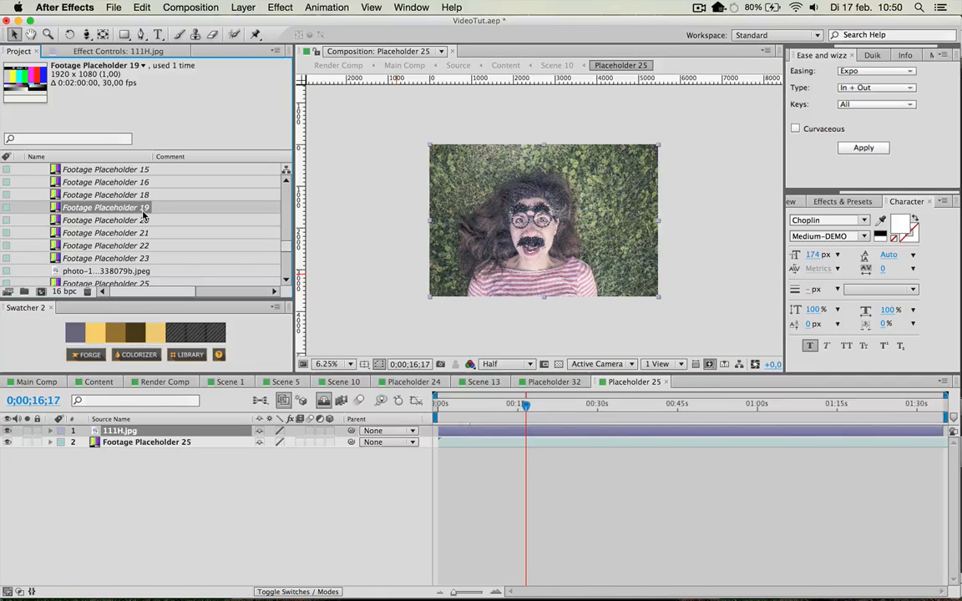
{"action": "key", "text": "super+h"}
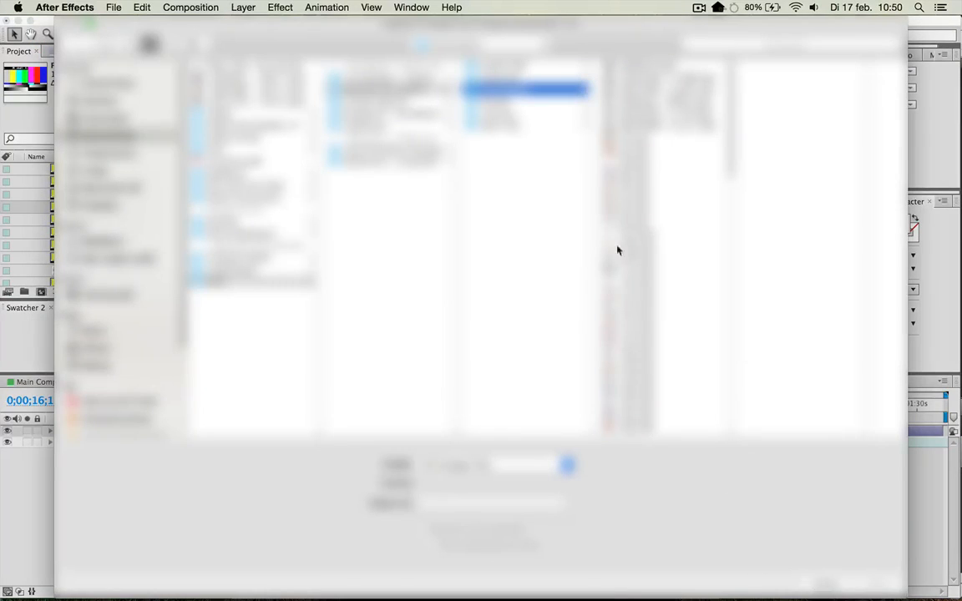
{"action": "left_click", "coordinate": [614, 236]}
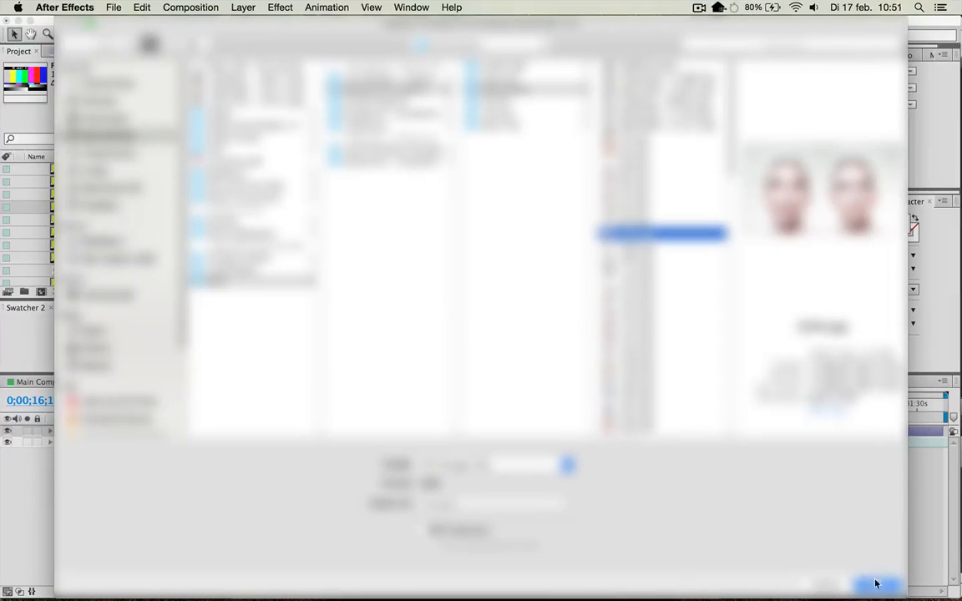
{"action": "left_click", "coordinate": [876, 583]}
Replace Footage Placeholder 22 in the project with the image file 83H.jpg.
{"action": "scroll", "coordinate": [127, 242], "scroll_direction": "down", "scroll_amount": 1}
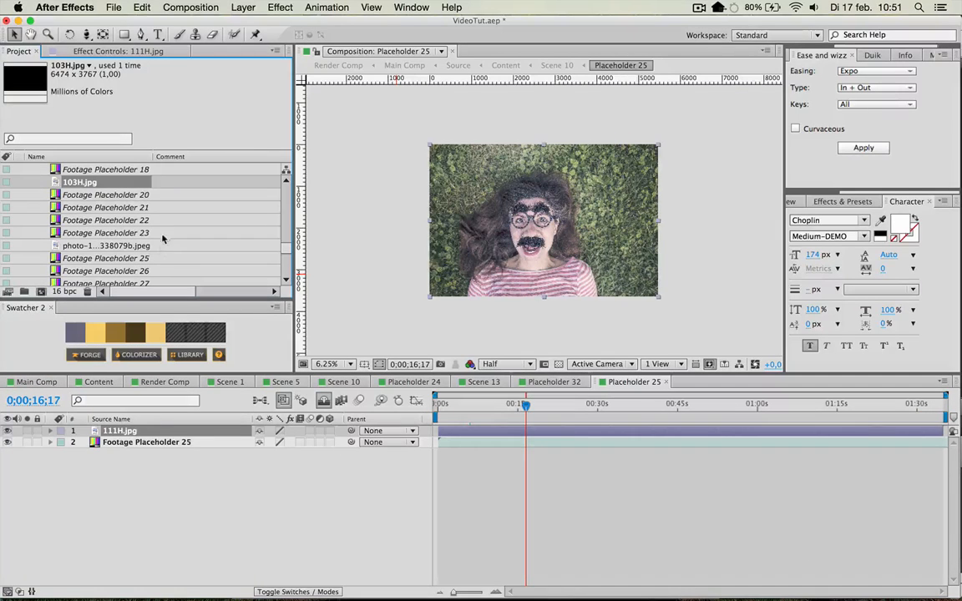
{"action": "left_click", "coordinate": [124, 220]}
{"action": "double_click", "coordinate": [124, 219]}
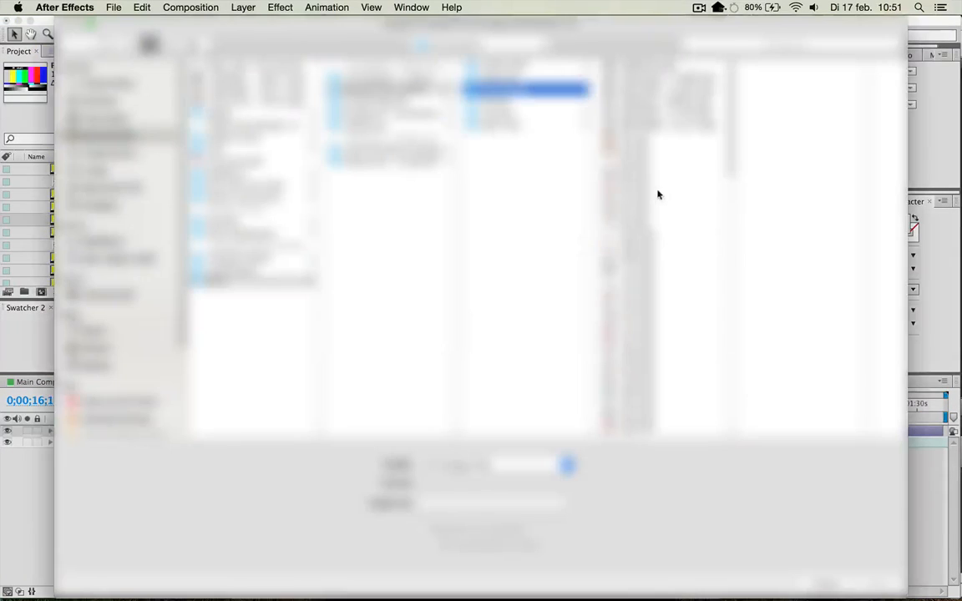
{"action": "left_click", "coordinate": [657, 187]}
{"action": "left_click", "coordinate": [875, 588]}
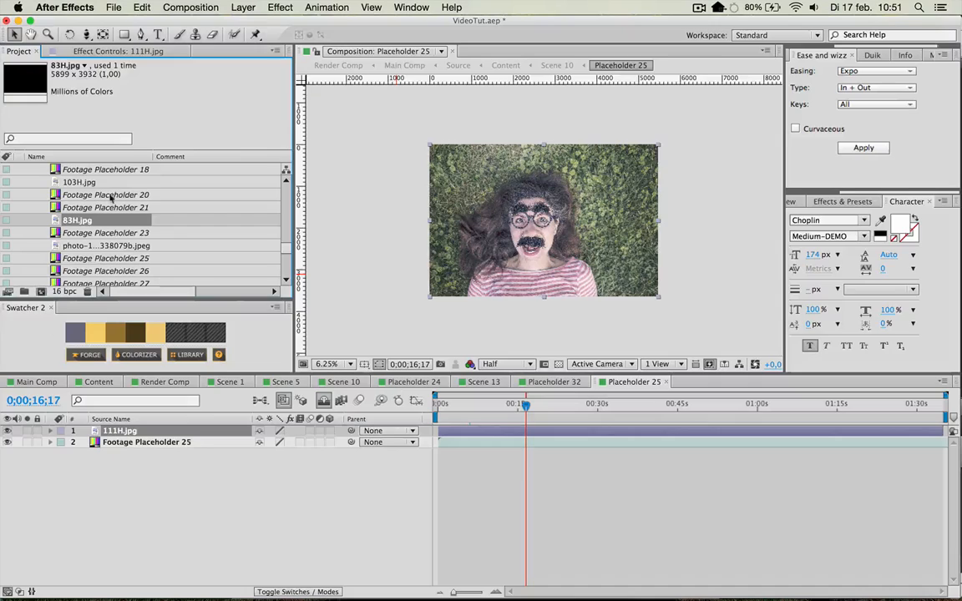
Replace Footage Placeholder 25 in the project with the image file 121H.jpg.
{"action": "double_click", "coordinate": [96, 260]}
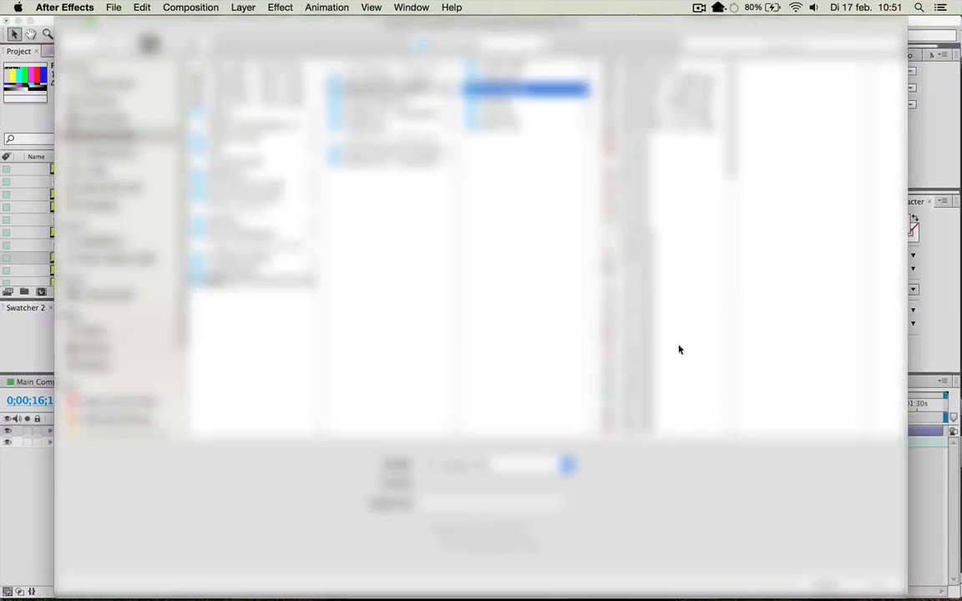
{"action": "left_click", "coordinate": [643, 294]}
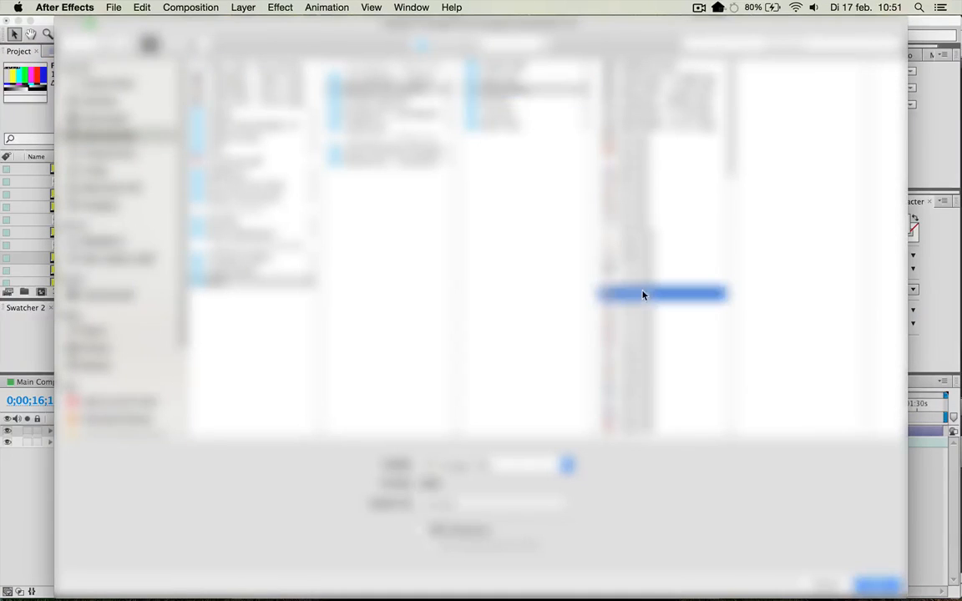
{"action": "scroll", "coordinate": [643, 294], "scroll_direction": "down", "scroll_amount": 3}
{"action": "double_click", "coordinate": [637, 239]}
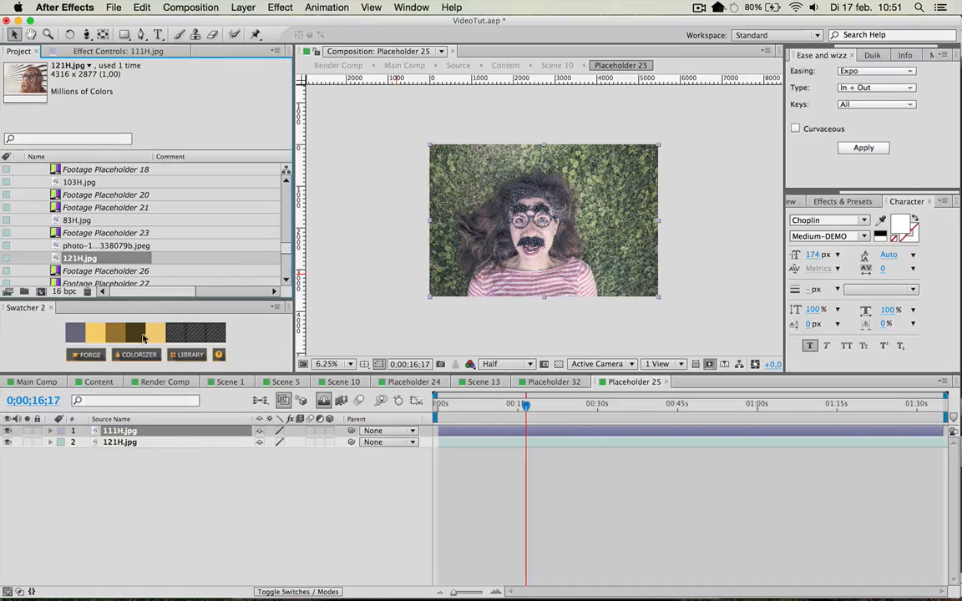
{"action": "key", "text": "super"}
{"action": "scroll", "coordinate": [70, 240], "scroll_direction": "down", "scroll_amount": 2}
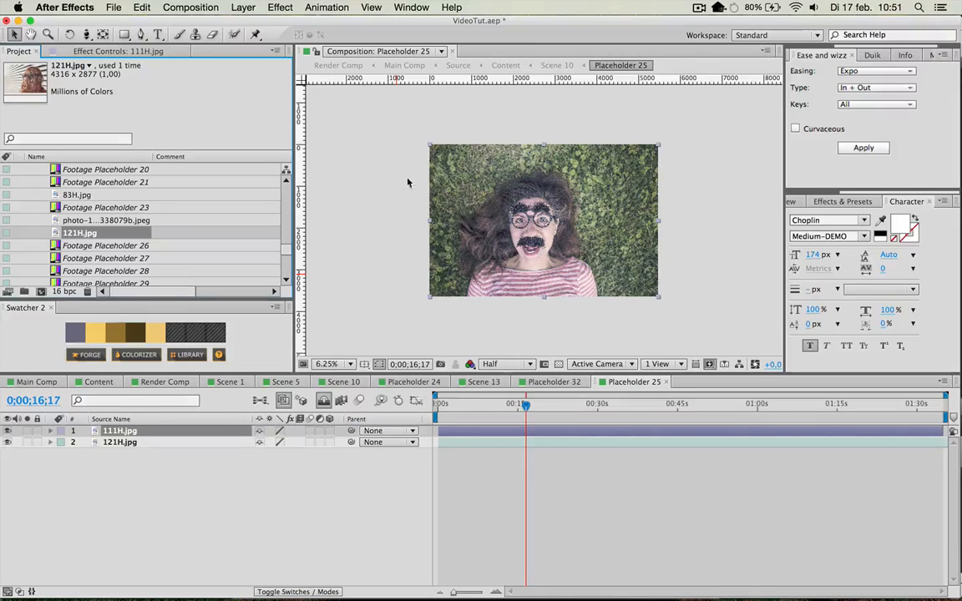
Hide the 111H.jpg layer in Placeholder 25 and scale up the 121H.jpg layer to fill the frame.
{"action": "left_click", "coordinate": [7, 432]}
{"action": "left_click", "coordinate": [533, 235]}
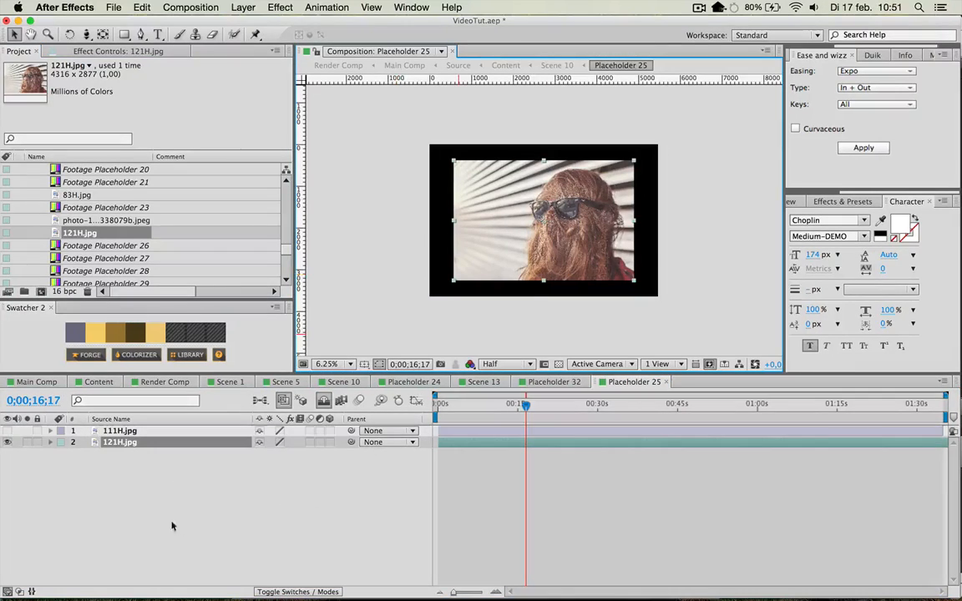
{"action": "key", "text": "s"}
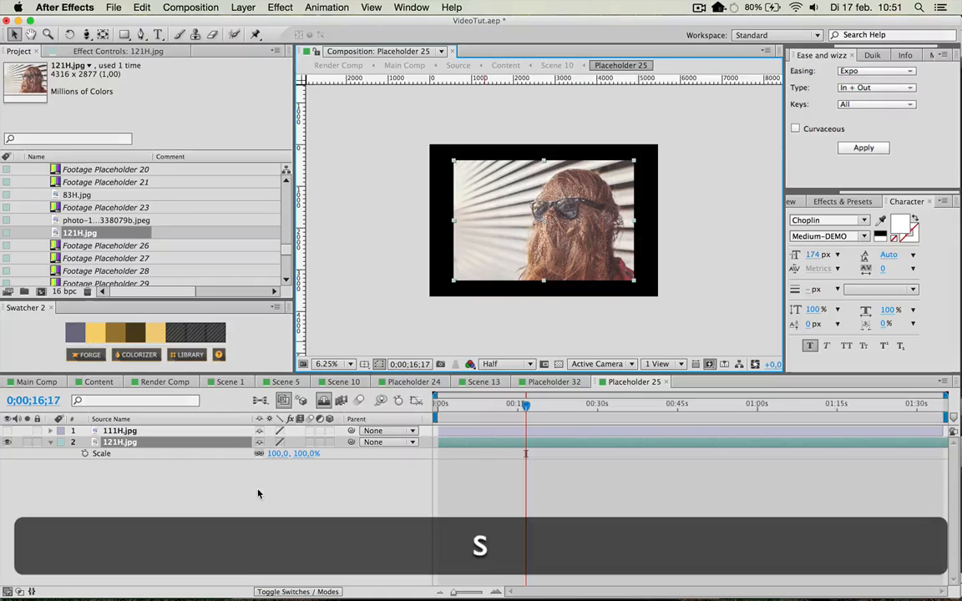
{"action": "left_click_drag", "start_coordinate": [279, 453], "coordinate": [299, 454]}
Look through the Placeholder 32, Placeholder 25, Scene 13 and Scene 5 compositions and check the replaced image in Scene 10.
{"action": "left_click", "coordinate": [555, 382]}
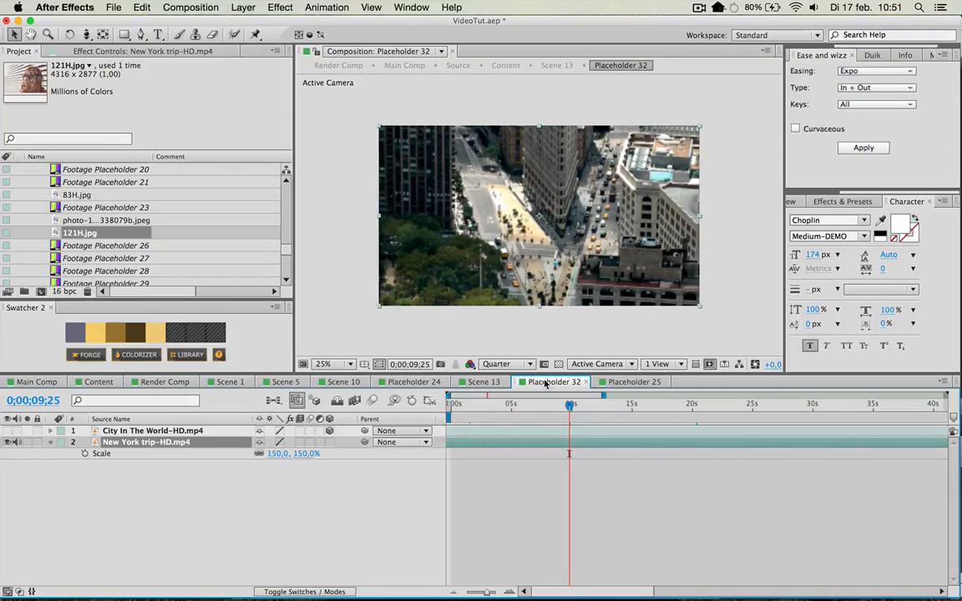
{"action": "left_click", "coordinate": [641, 382]}
{"action": "left_click", "coordinate": [483, 382]}
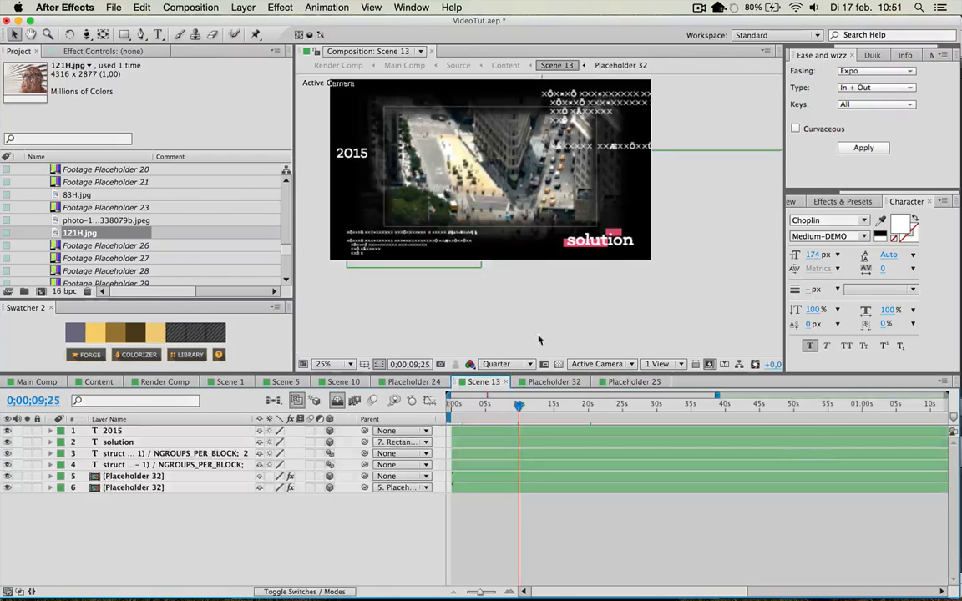
{"action": "left_click", "coordinate": [321, 381]}
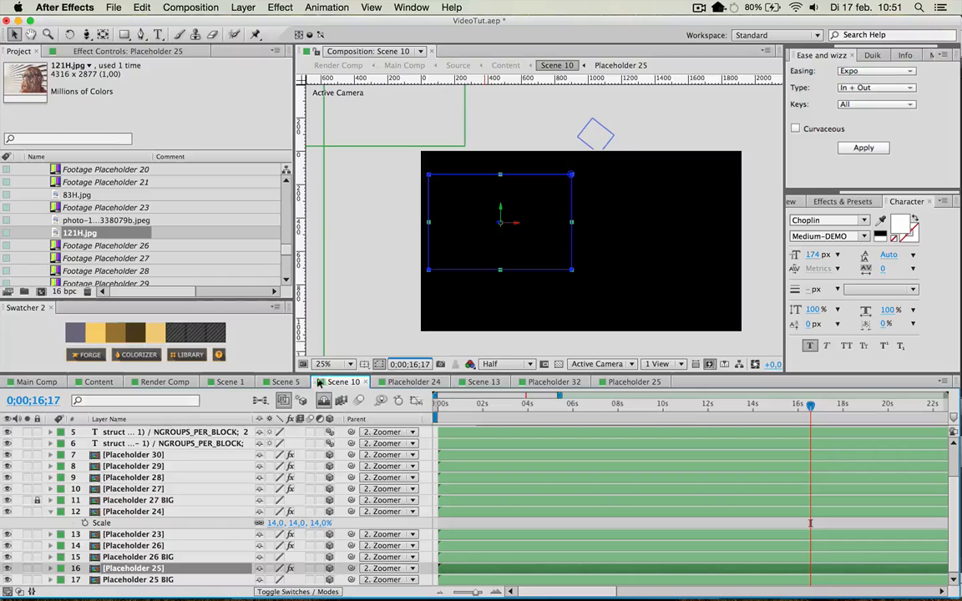
{"action": "left_click", "coordinate": [284, 382]}
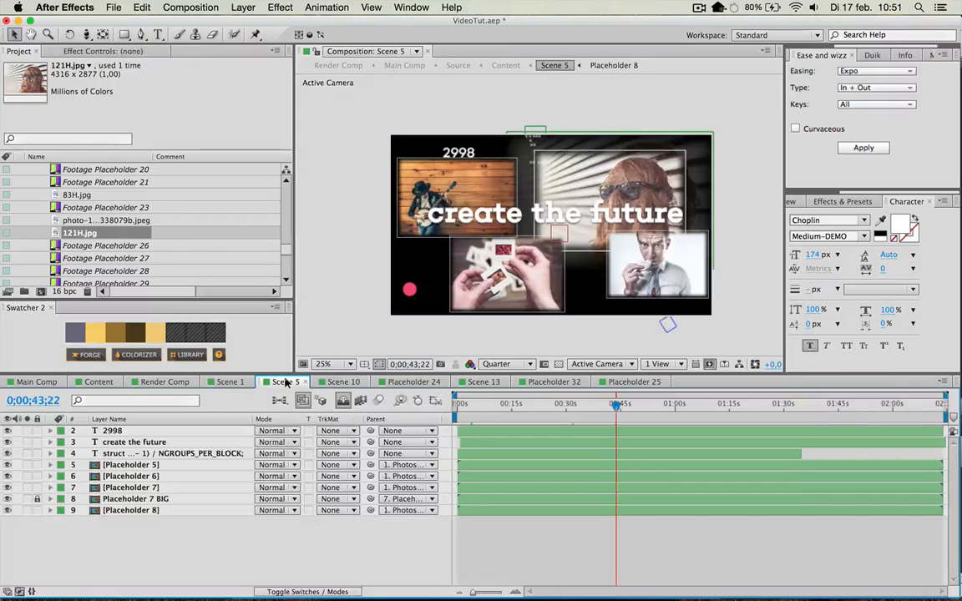
{"action": "left_click", "coordinate": [343, 382]}
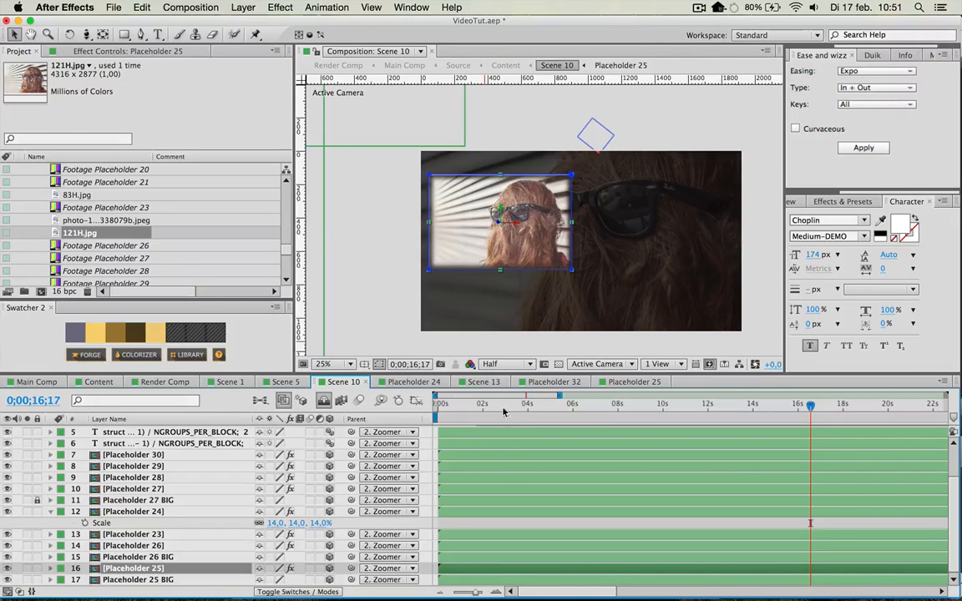
Move the current time in Scene 10 to 0;00;17;27 and select the Camera 1 layer.
{"action": "scroll", "coordinate": [505, 468], "scroll_direction": "up", "scroll_amount": 3}
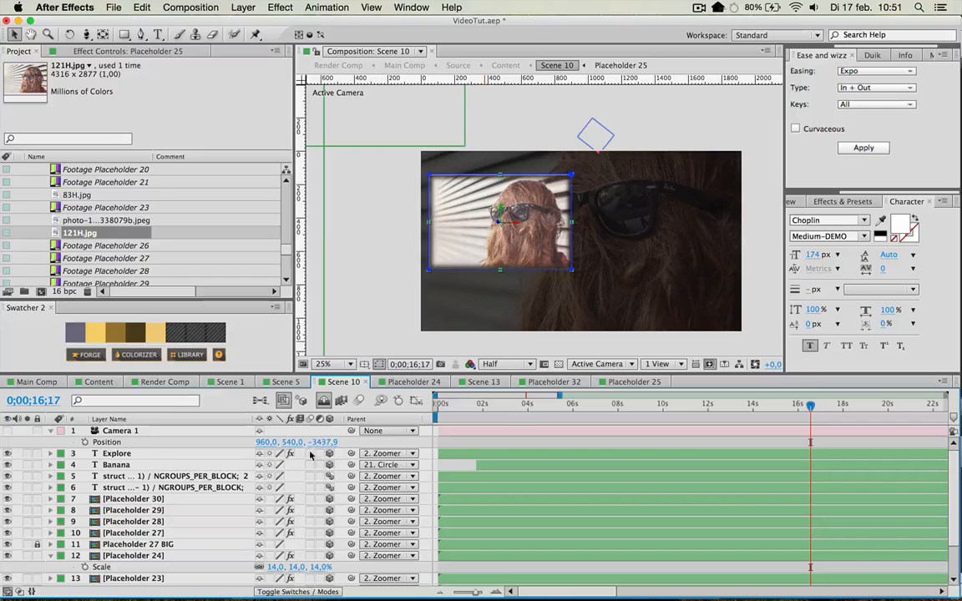
{"action": "left_click", "coordinate": [553, 407]}
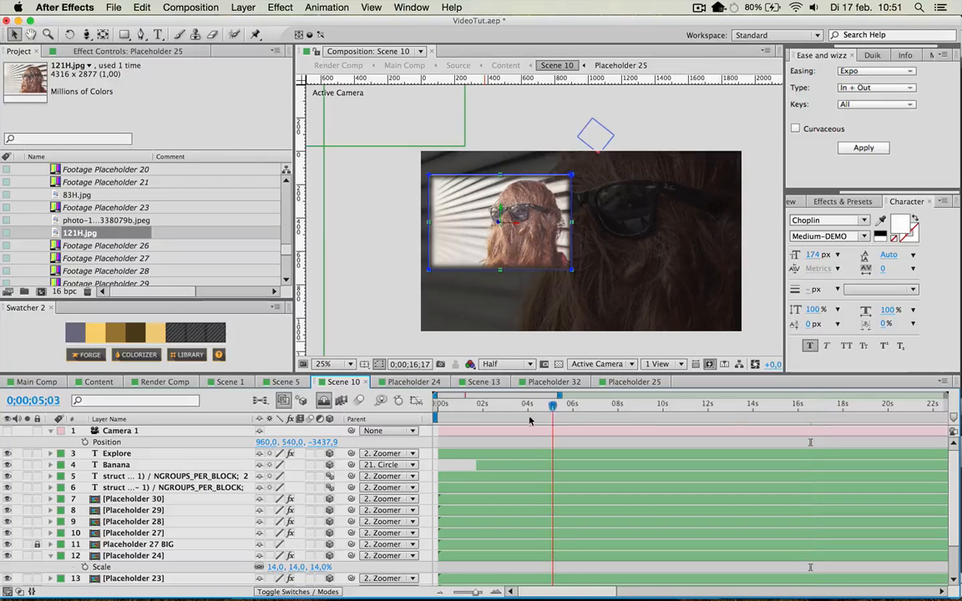
{"action": "left_click_drag", "start_coordinate": [529, 416], "coordinate": [841, 409]}
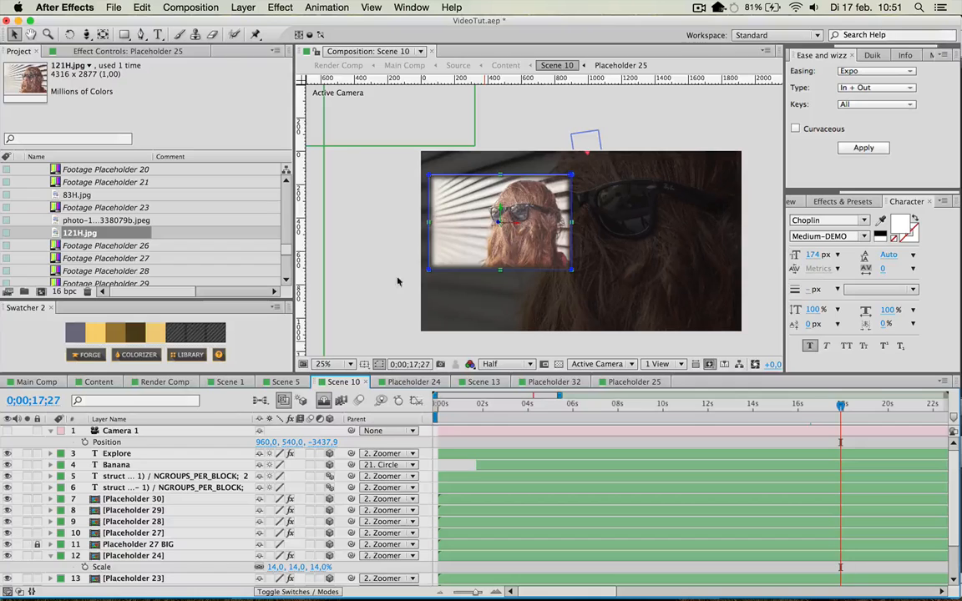
{"action": "left_click", "coordinate": [127, 432]}
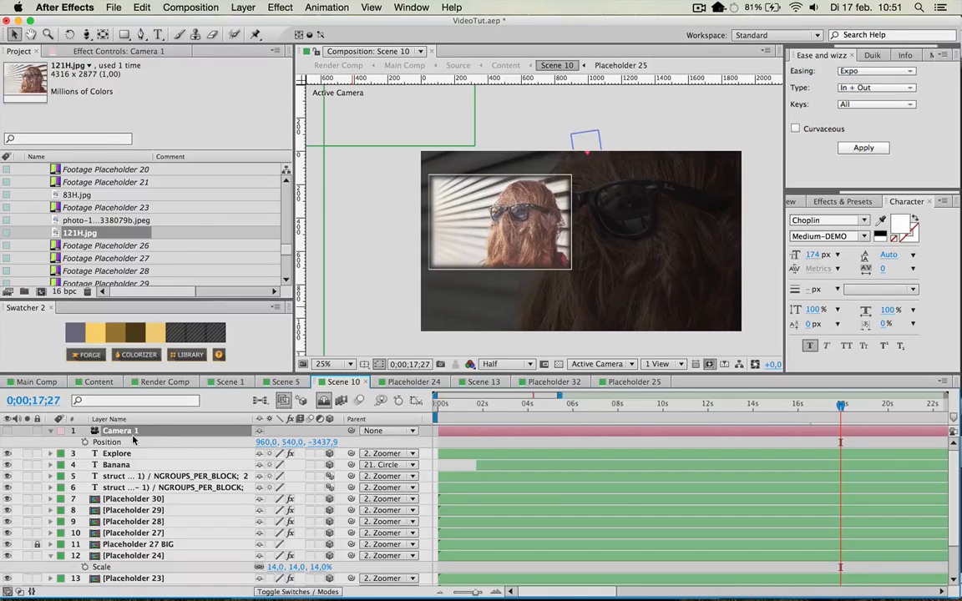
View the Content composition and return to the Main Comp composition.
{"action": "left_click", "coordinate": [98, 382]}
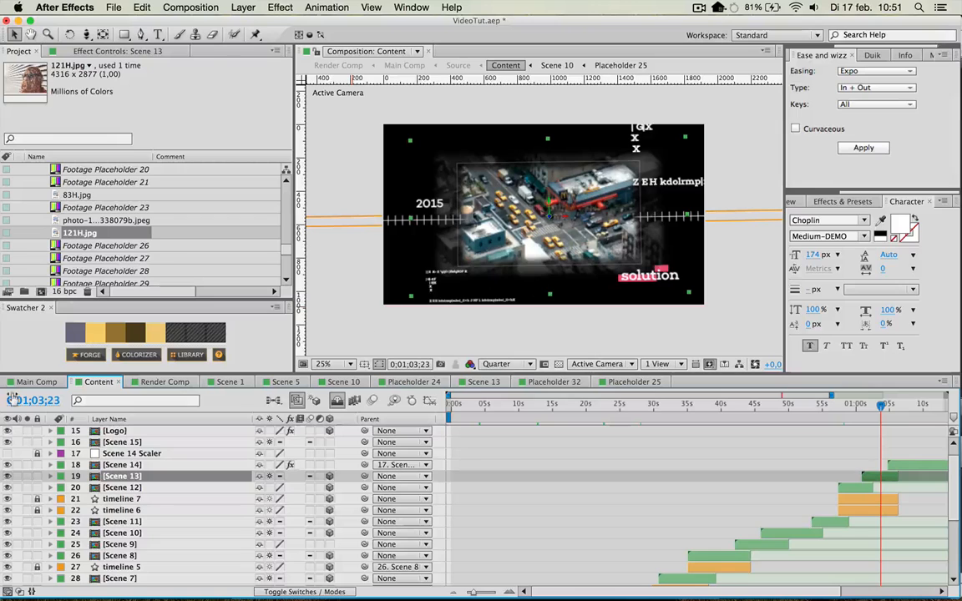
{"action": "left_click", "coordinate": [33, 382]}
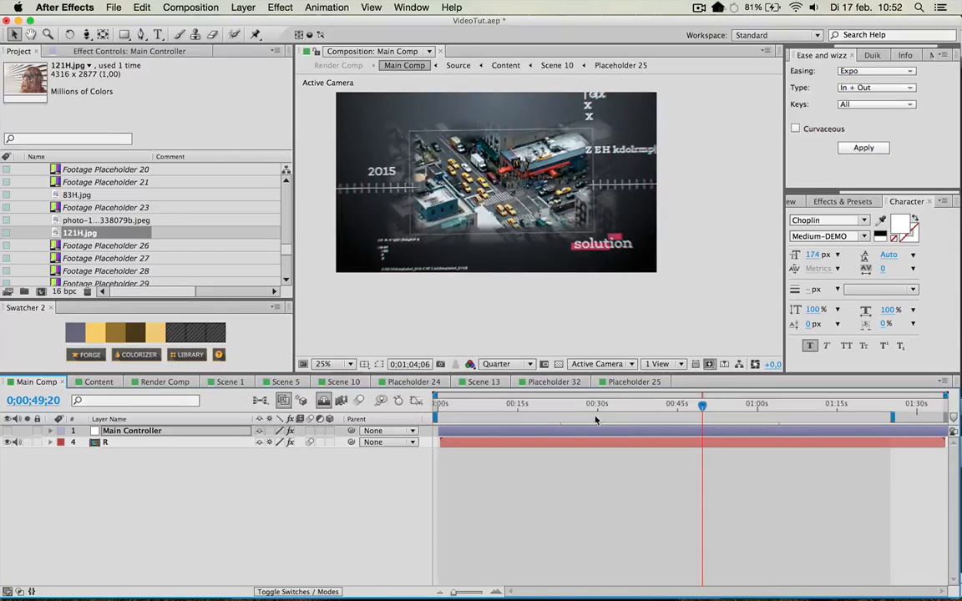
Move the Main Comp time to 0;00;28;14 and open Scene 6 through the Content composition.
{"action": "left_click", "coordinate": [591, 413]}
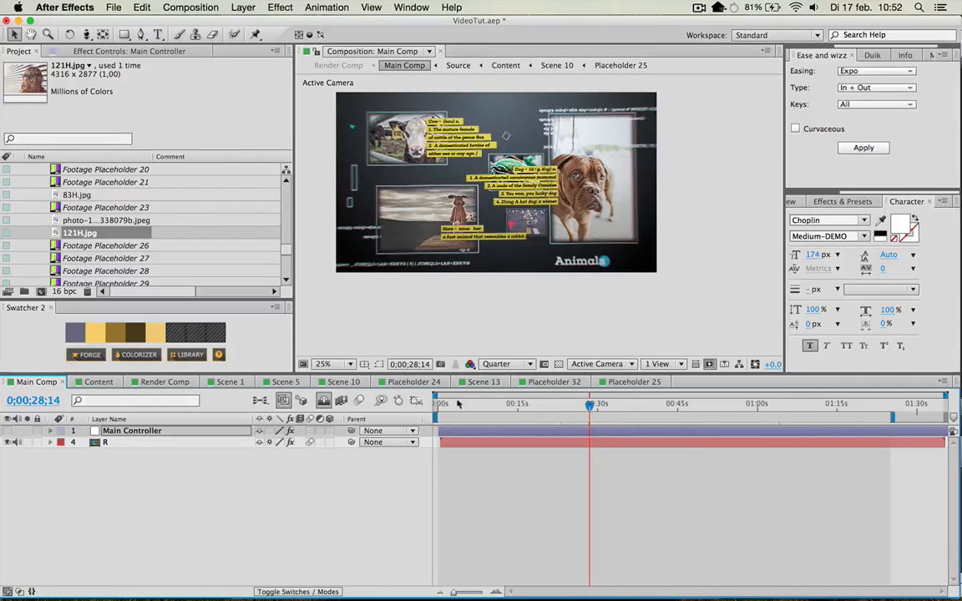
{"action": "left_click", "coordinate": [99, 382]}
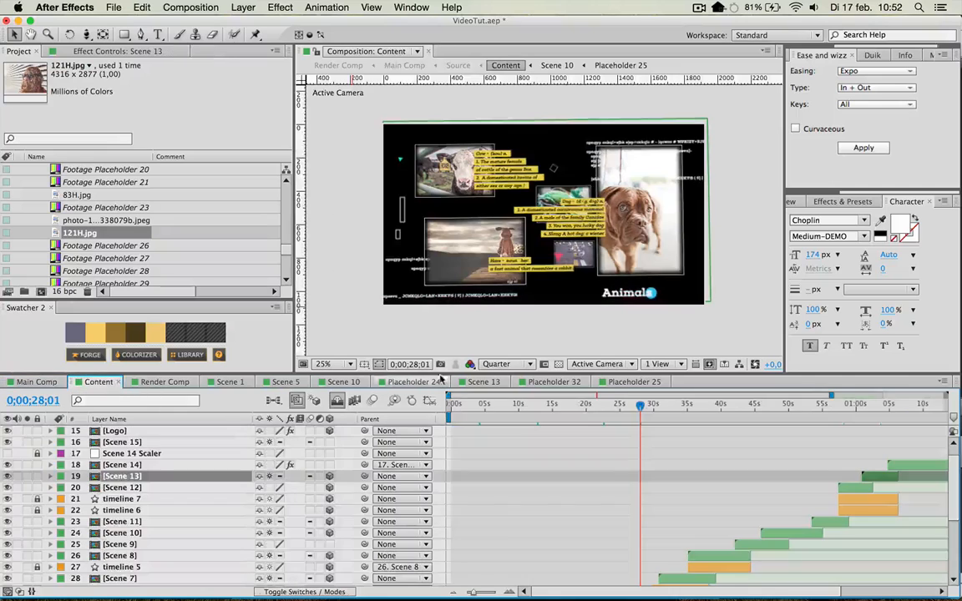
{"action": "scroll", "coordinate": [606, 518], "scroll_direction": "down", "scroll_amount": 3}
{"action": "left_click", "coordinate": [640, 501]}
{"action": "double_click", "coordinate": [641, 501]}
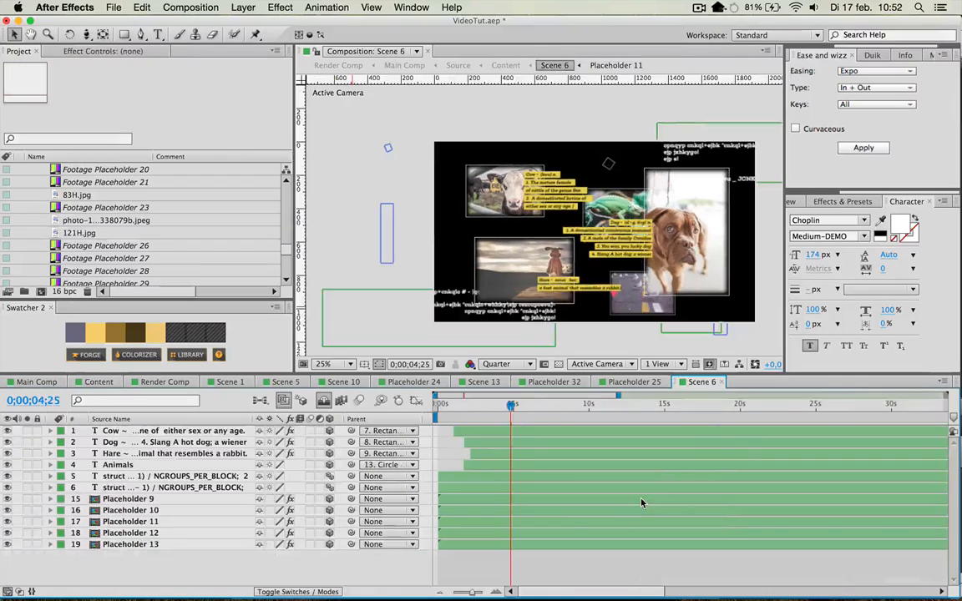
Inspect a code text layer in Scene 6 and the contents of Placeholder 11, returning to Scene 6.
{"action": "left_click", "coordinate": [152, 476]}
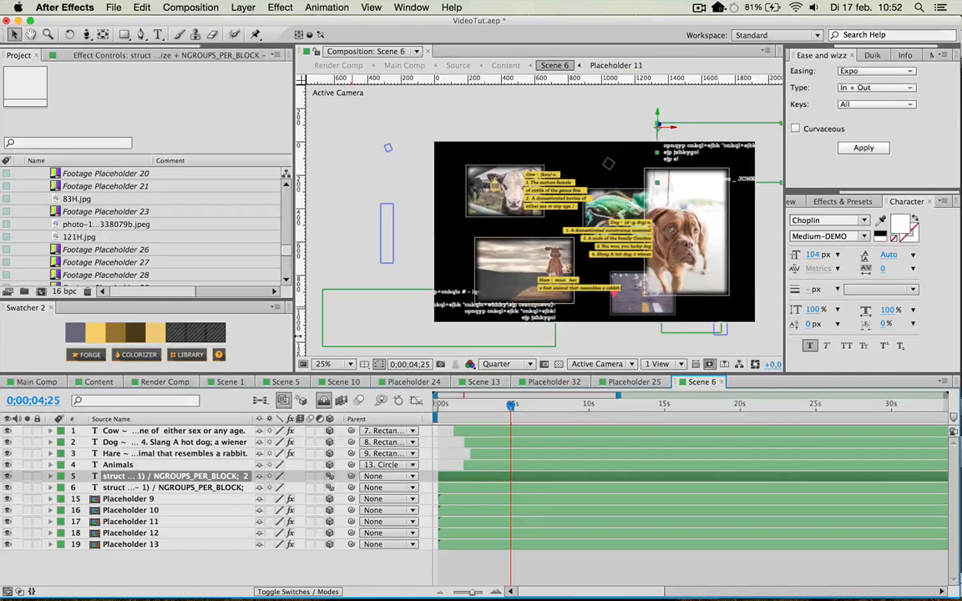
{"action": "left_click", "coordinate": [137, 521]}
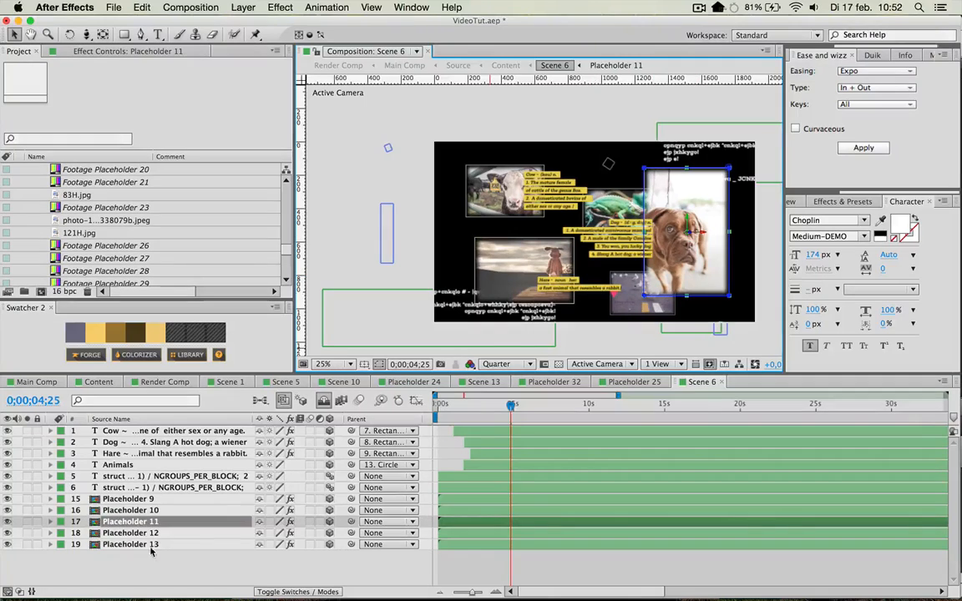
{"action": "double_click", "coordinate": [132, 524]}
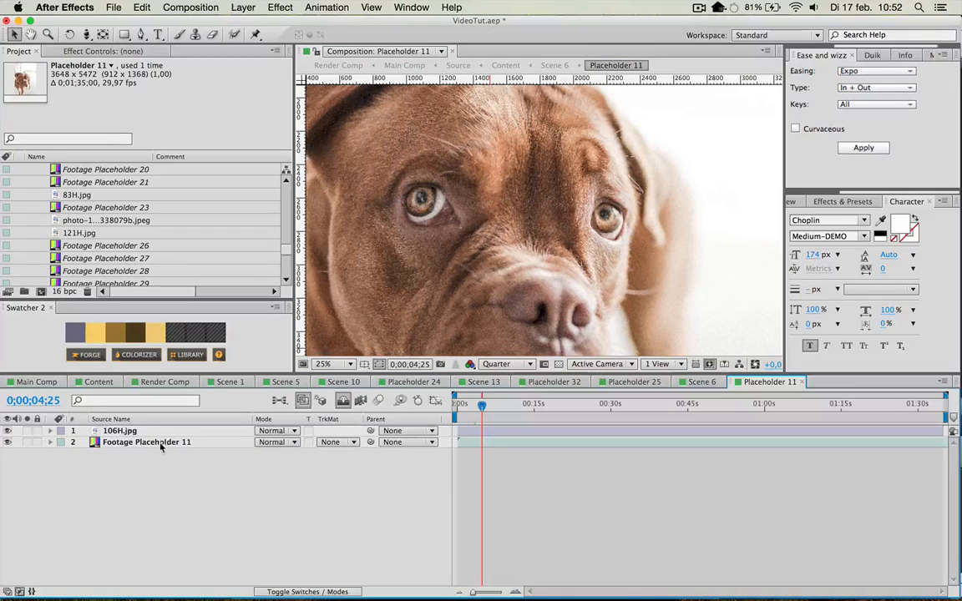
{"action": "key", "text": "super+w"}
Replace the cow definition text in Scene 6 with "And start" and "typing" on two lines.
{"action": "left_click", "coordinate": [547, 197]}
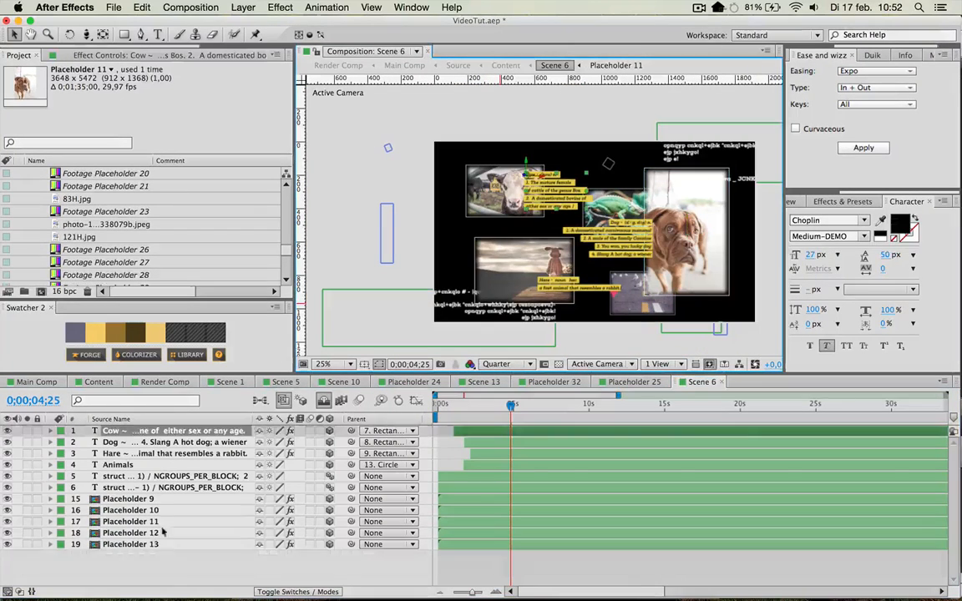
{"action": "scroll", "coordinate": [594, 216], "scroll_direction": "up", "scroll_amount": 3}
{"action": "key", "text": "space"}
{"action": "left_click_drag", "start_coordinate": [585, 133], "coordinate": [578, 276]}
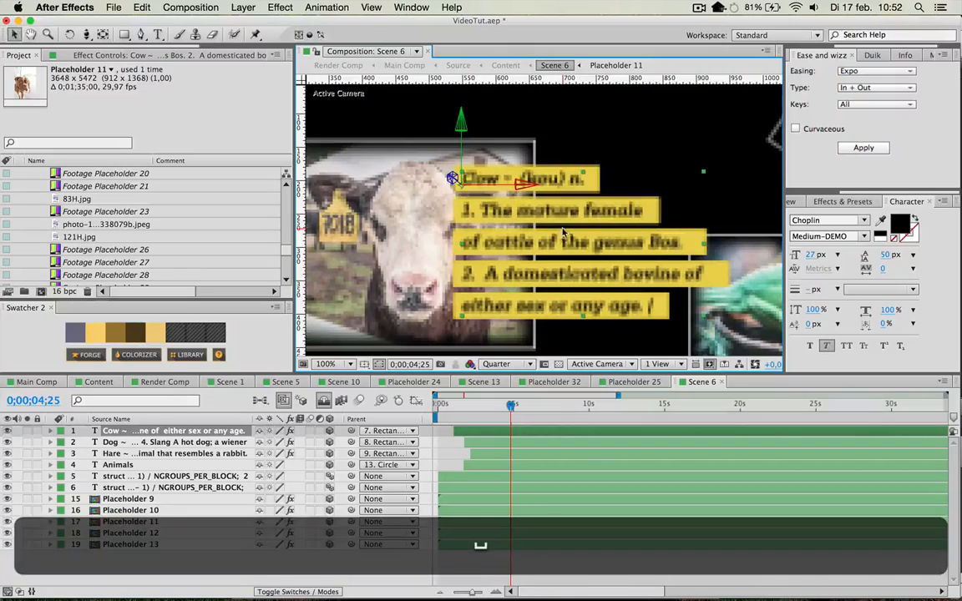
{"action": "double_click", "coordinate": [559, 228]}
{"action": "key", "text": "shift"}
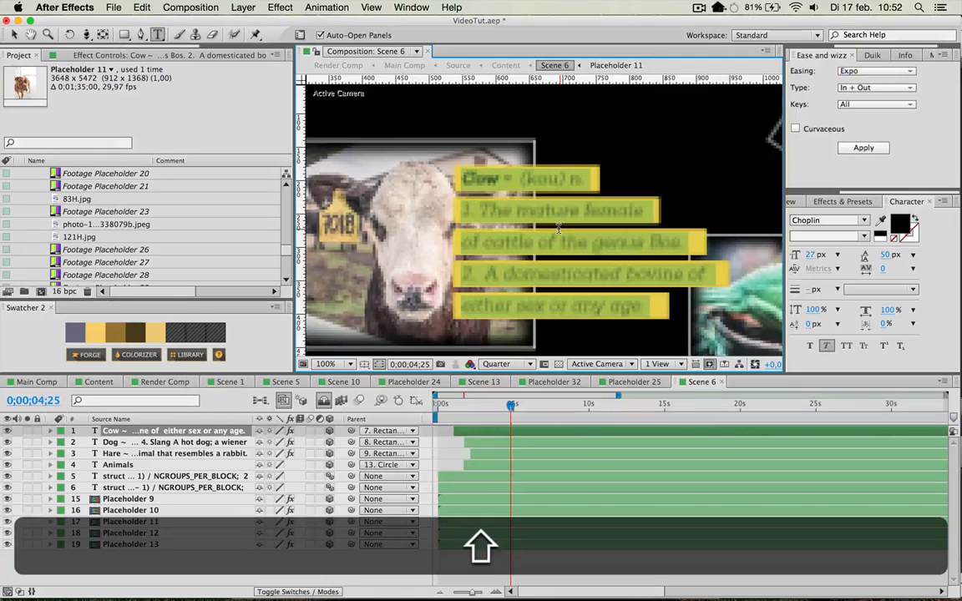
{"action": "type", "text": "And"}
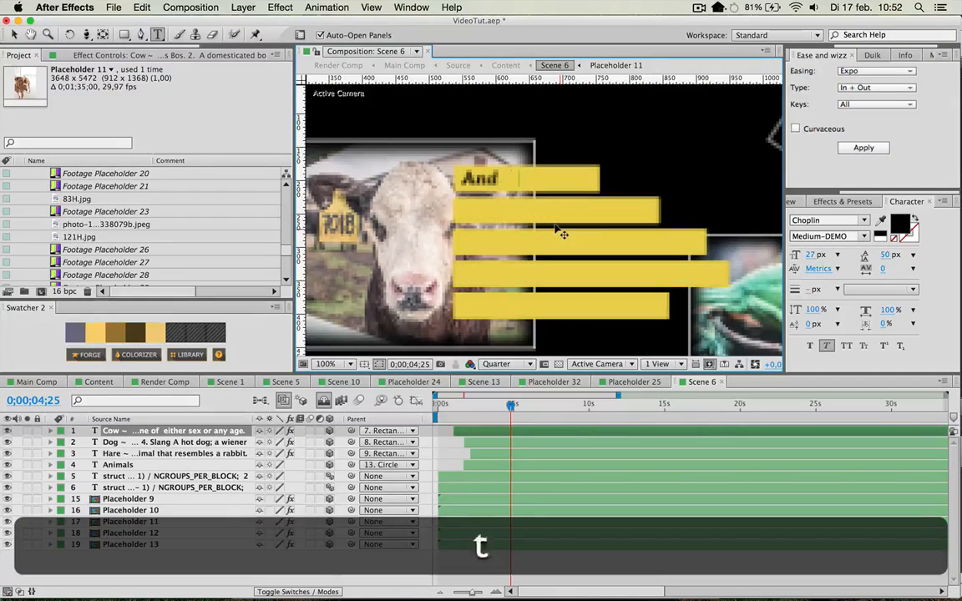
{"action": "type", "text": " start"}
{"action": "key", "text": "Return"}
{"action": "type", "text": "t"}
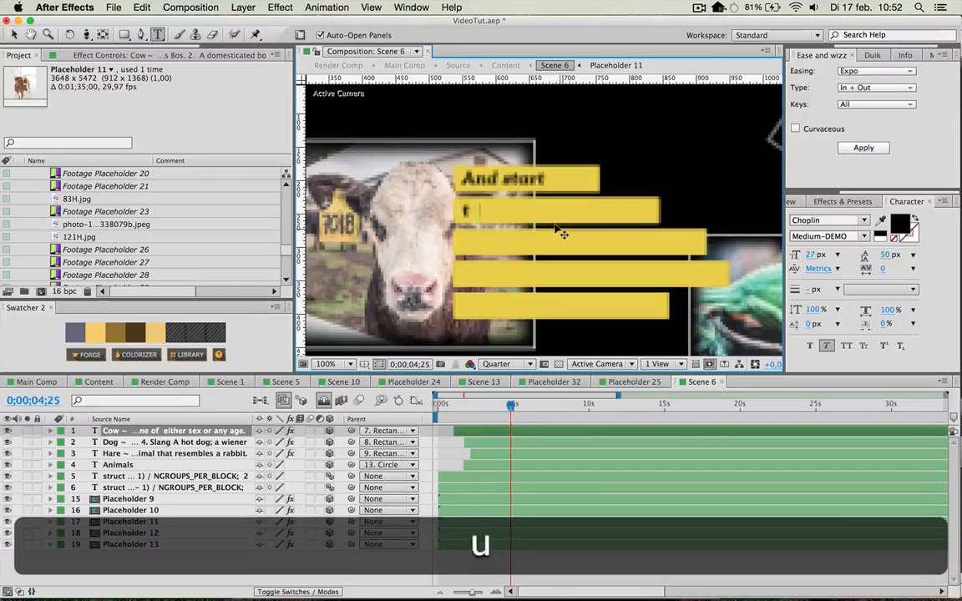
{"action": "type", "text": "uping"}
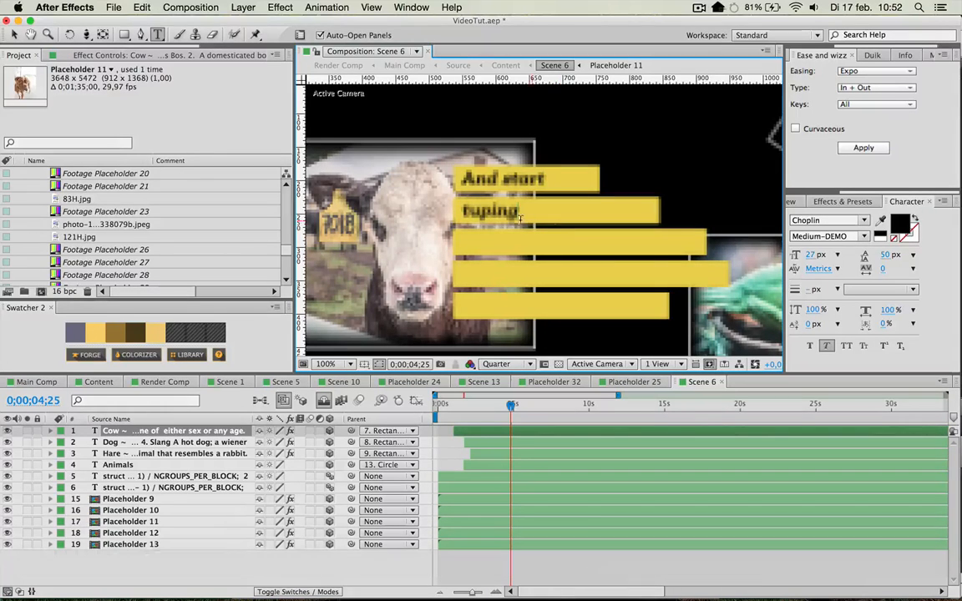
{"action": "left_click_drag", "start_coordinate": [470, 214], "coordinate": [482, 214]}
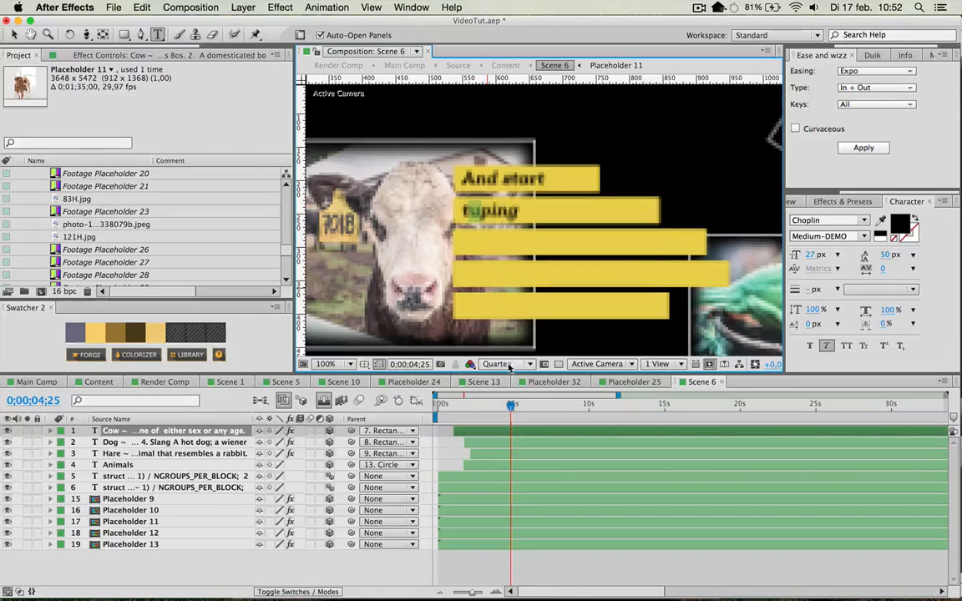
{"action": "type", "text": "y"}
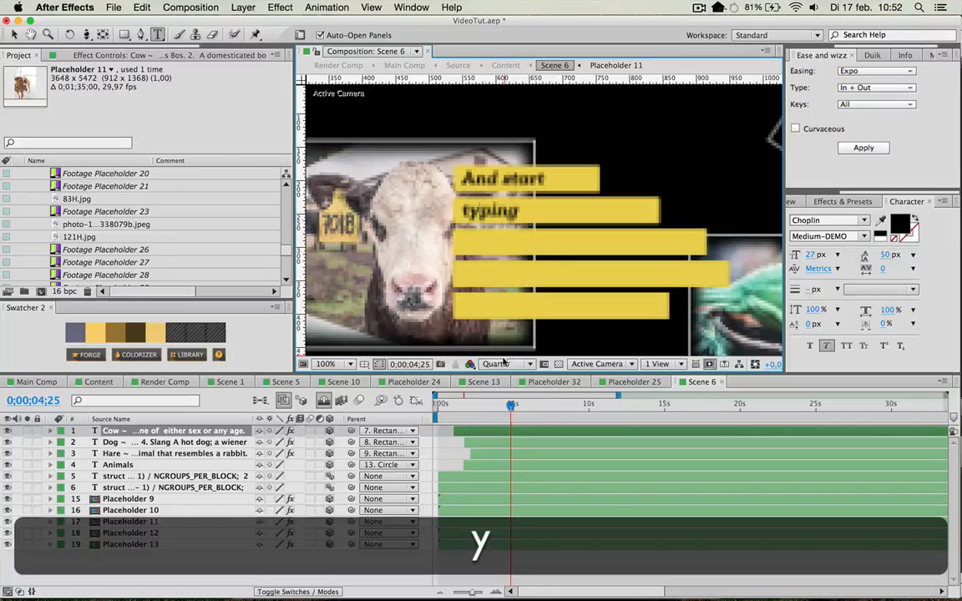
Set the preview resolution to Full and examine the new caption beside the cow image.
{"action": "left_click", "coordinate": [504, 365]}
{"action": "left_click", "coordinate": [499, 399]}
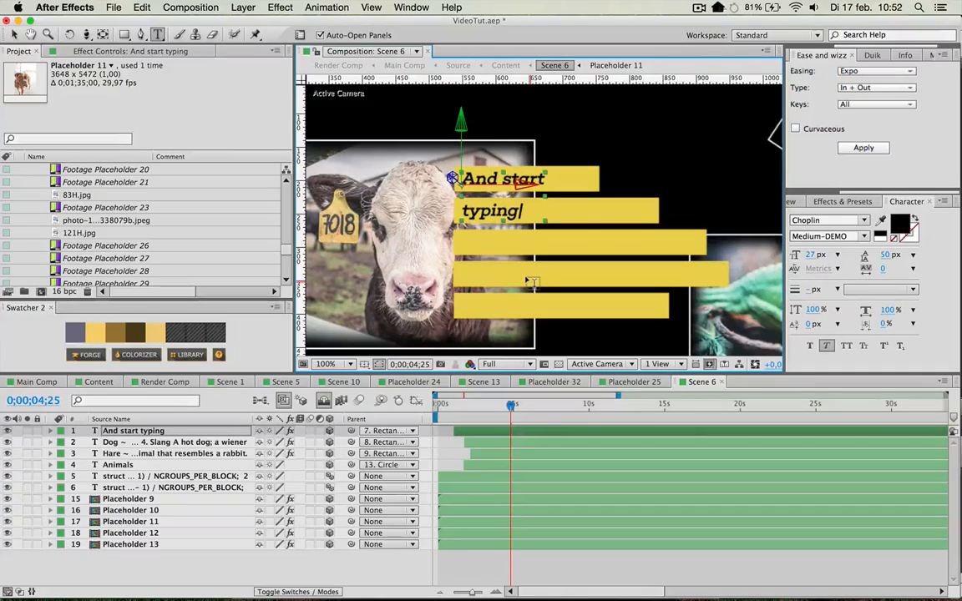
{"action": "scroll", "coordinate": [530, 282], "scroll_direction": "down", "scroll_amount": 4}
{"action": "scroll", "coordinate": [529, 282], "scroll_direction": "up", "scroll_amount": 4}
{"action": "scroll", "coordinate": [533, 278], "scroll_direction": "down", "scroll_amount": 2}
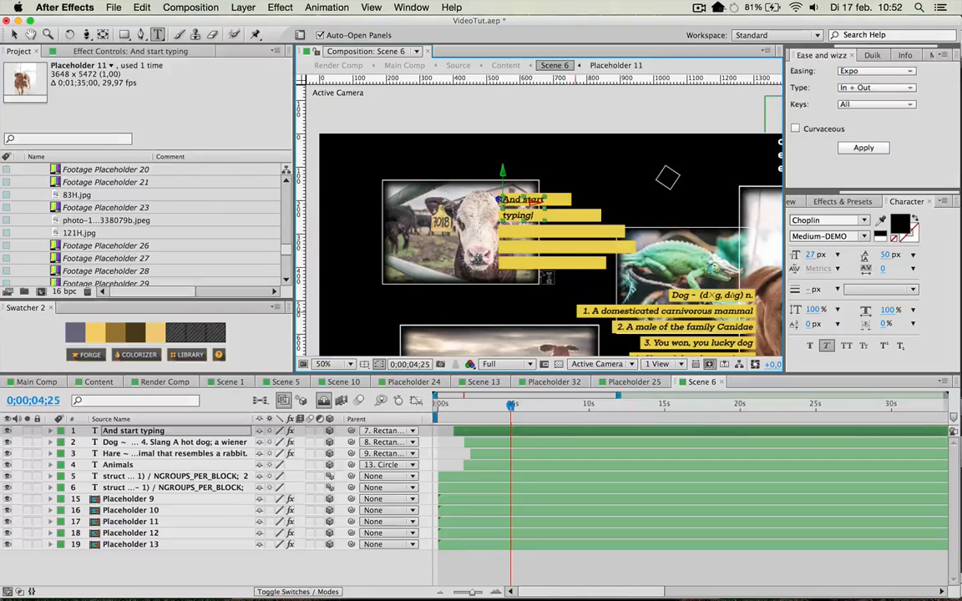
{"action": "key", "text": "space"}
{"action": "left_click_drag", "start_coordinate": [543, 275], "coordinate": [477, 282]}
Set the preview resolution to Quarter and show the whole Scene 6 frame at 25% magnification.
{"action": "left_click", "coordinate": [506, 364]}
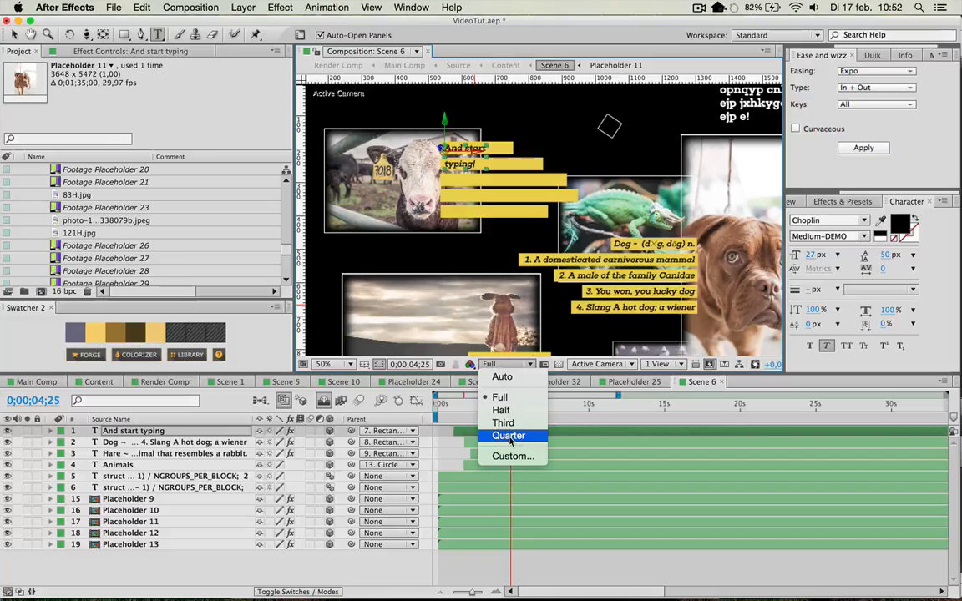
{"action": "left_click", "coordinate": [509, 436]}
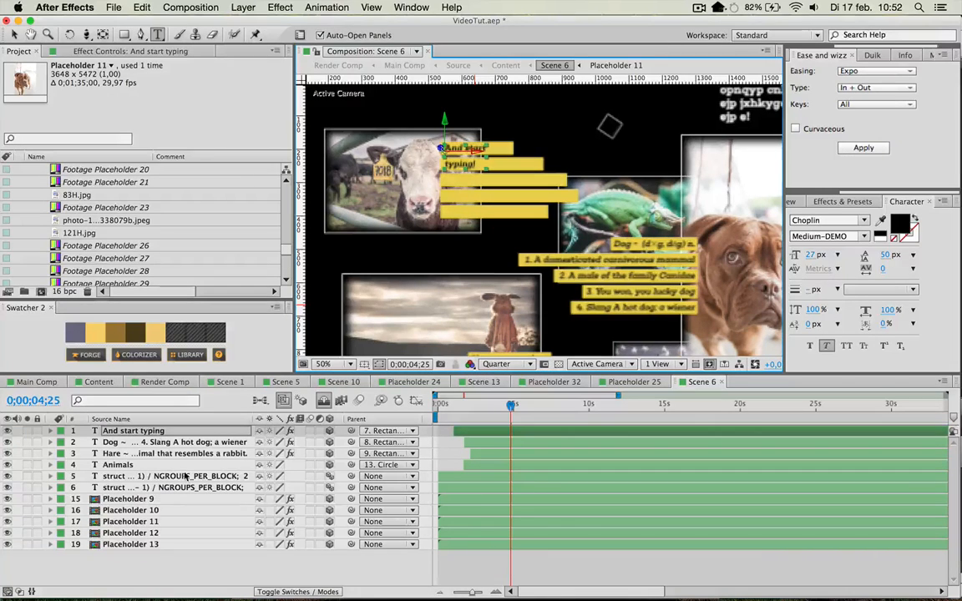
{"action": "key", "text": "comma"}
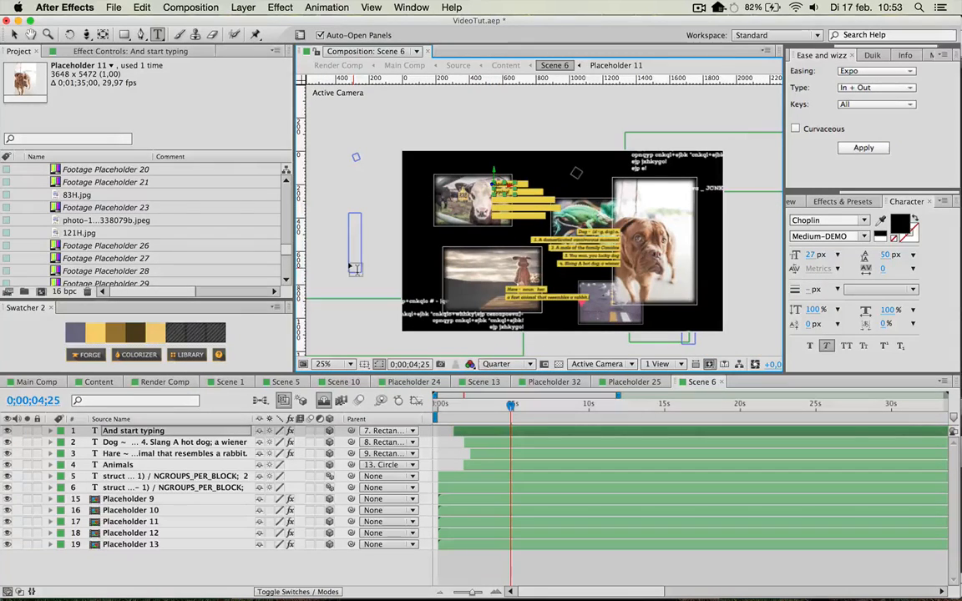
Add a two-node camera named Camera 1 to Scene 6, keeping the offered camera settings.
{"action": "left_click", "coordinate": [245, 7]}
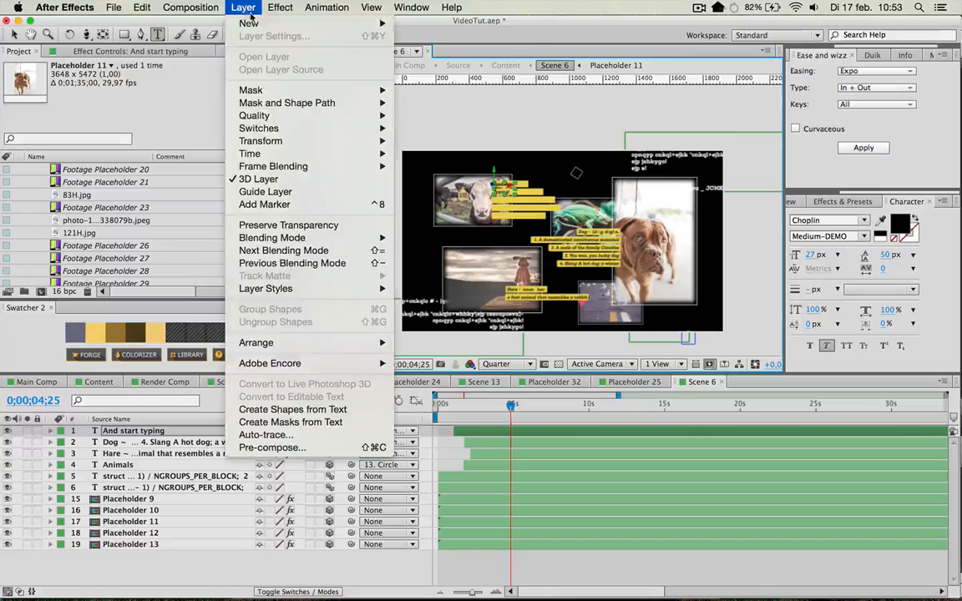
{"action": "mouse_move", "coordinate": [251, 23]}
{"action": "left_click", "coordinate": [426, 64]}
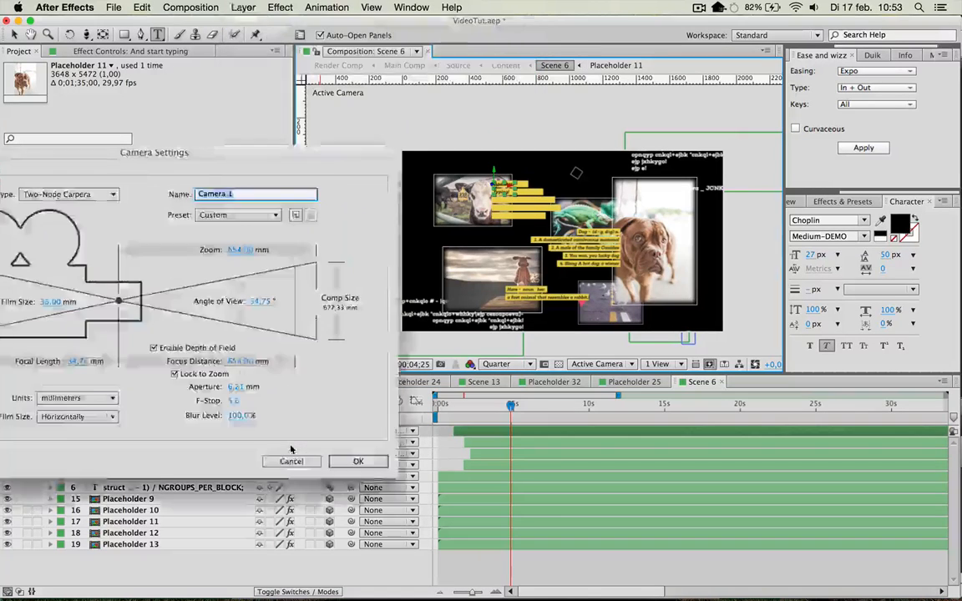
{"action": "key", "text": "Return"}
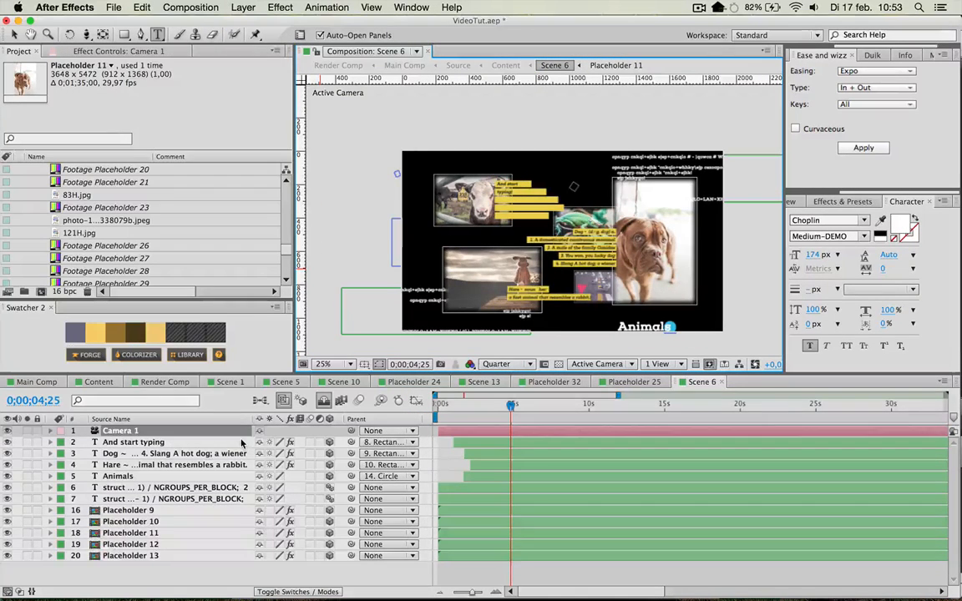
Pull Camera 1 back by setting its Z position to -2772,9.
{"action": "key", "text": "p"}
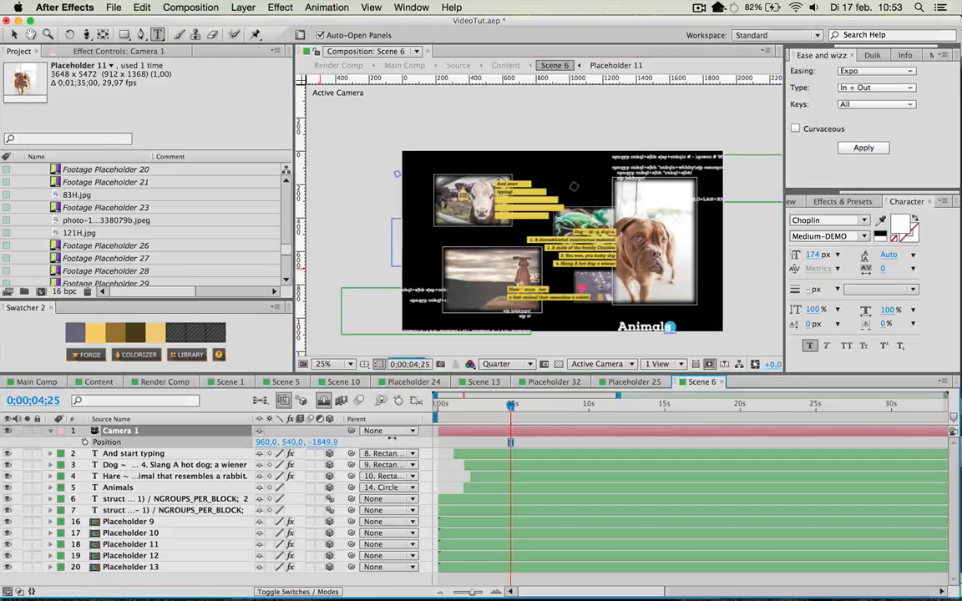
{"action": "left_click_drag", "start_coordinate": [391, 438], "coordinate": [351, 445]}
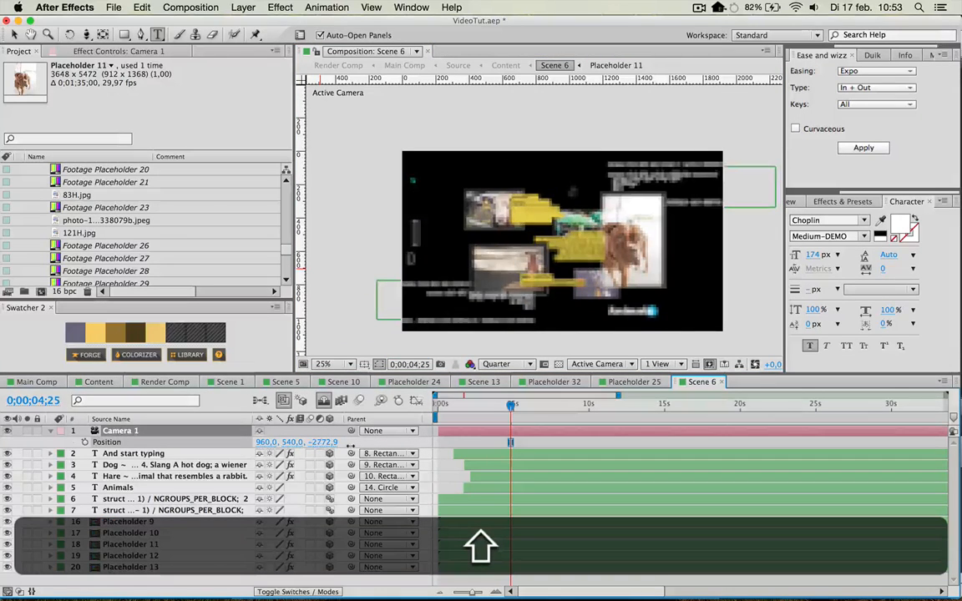
{"action": "key", "text": "v"}
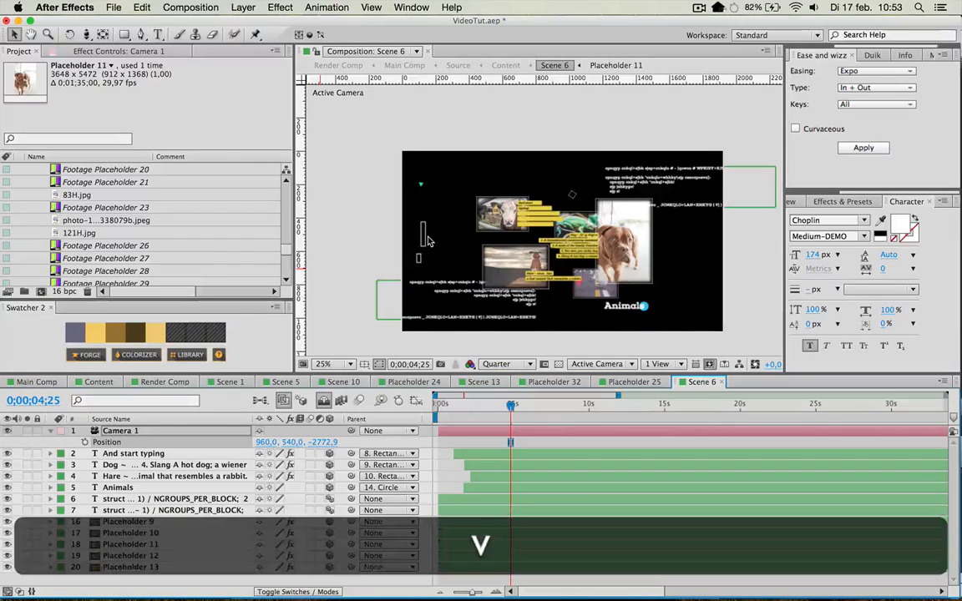
Reveal the shy layers in Scene 6, unlock shape layers 8 to 15 and select the Rectangle layer.
{"action": "left_click", "coordinate": [427, 241]}
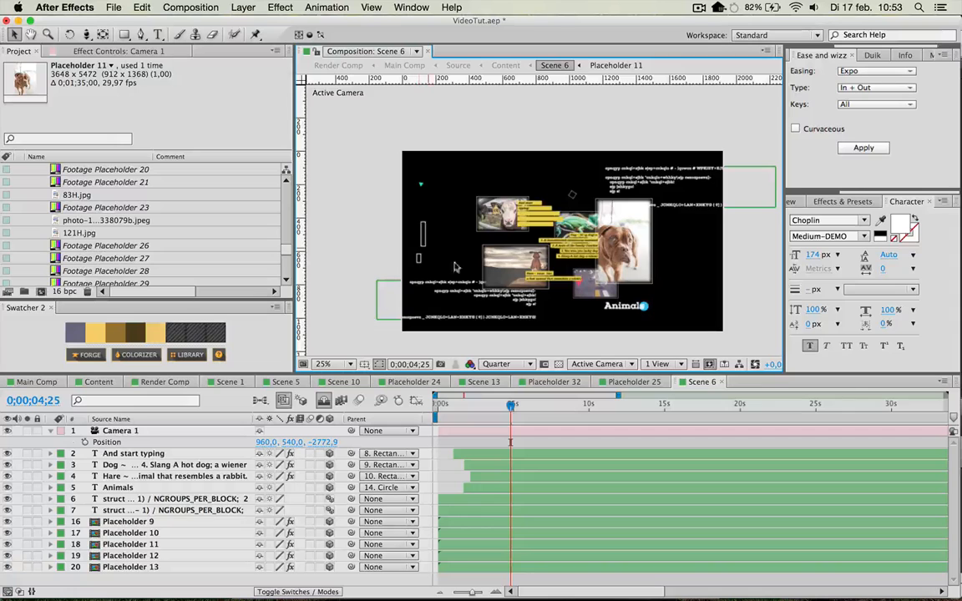
{"action": "left_click", "coordinate": [635, 167]}
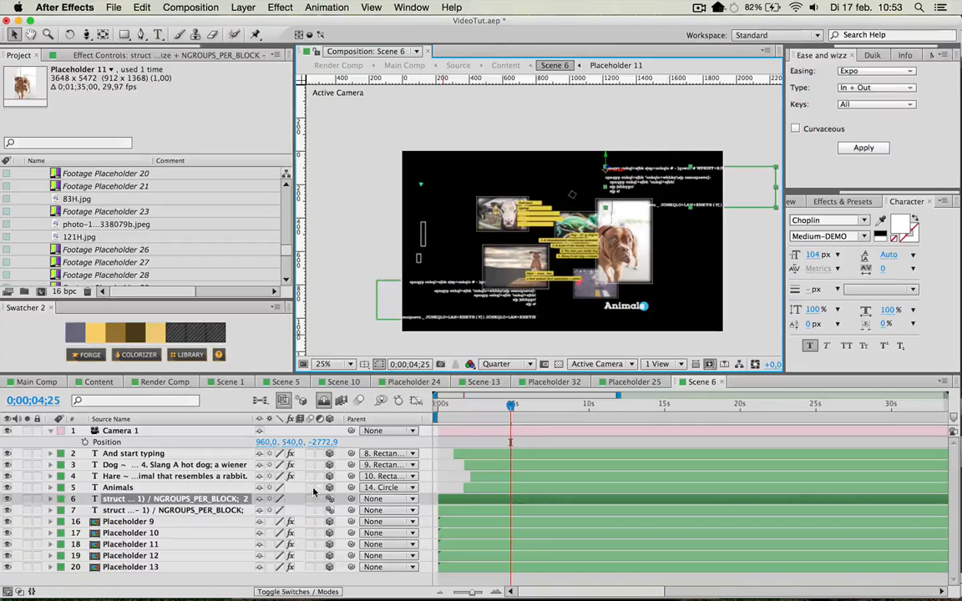
{"action": "left_click", "coordinate": [323, 402]}
{"action": "scroll", "coordinate": [201, 484], "scroll_direction": "down", "scroll_amount": 5}
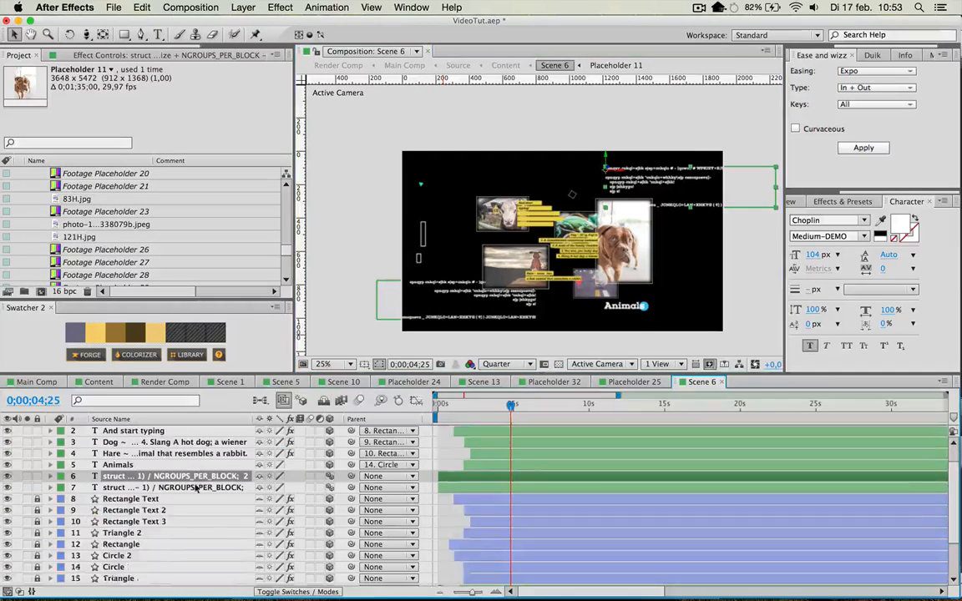
{"action": "left_click_drag", "start_coordinate": [36, 523], "coordinate": [35, 418]}
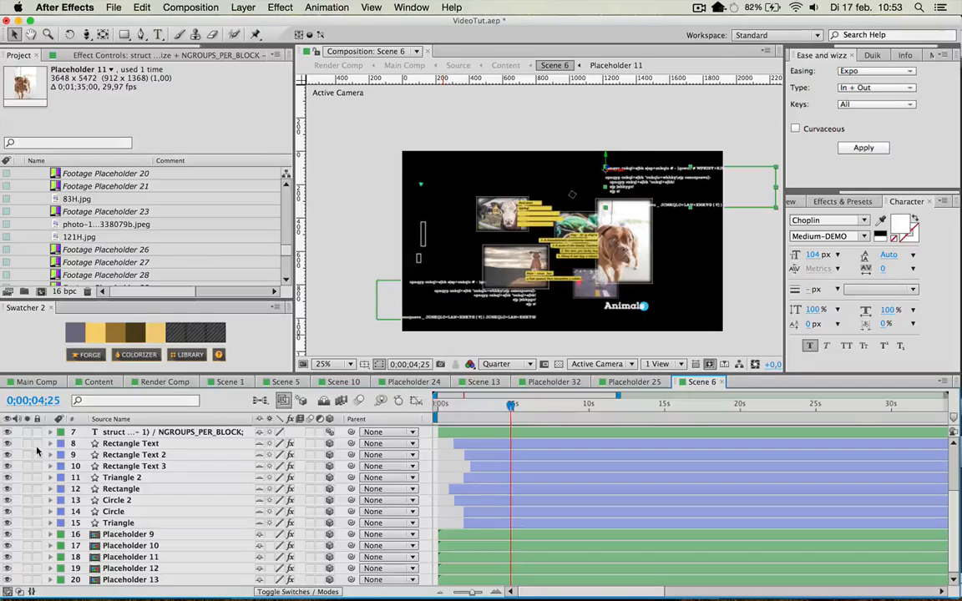
{"action": "left_click", "coordinate": [139, 445]}
{"action": "left_click", "coordinate": [140, 477]}
{"action": "left_click", "coordinate": [426, 235]}
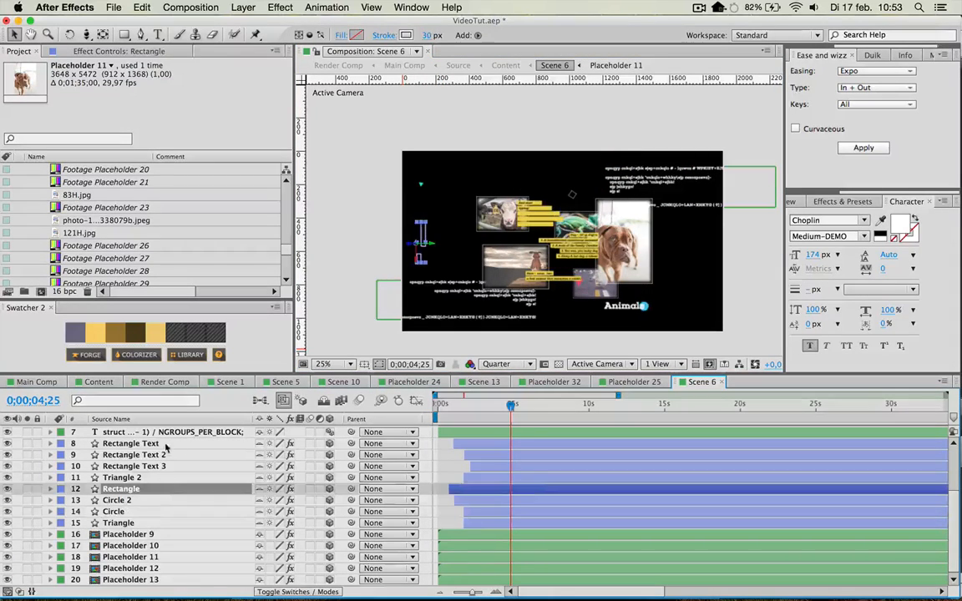
Lock the shape layers from Rectangle Text to Triangle again and hide the shy layers.
{"action": "left_click", "coordinate": [127, 445]}
{"action": "left_click", "coordinate": [143, 524], "text": "shift"}
{"action": "left_click", "coordinate": [38, 477]}
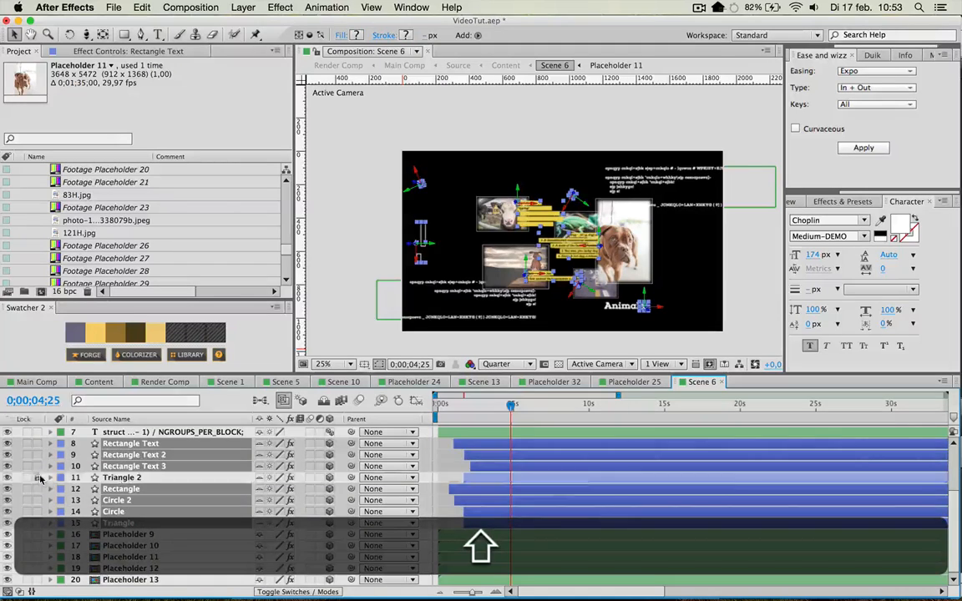
{"action": "left_click", "coordinate": [323, 401]}
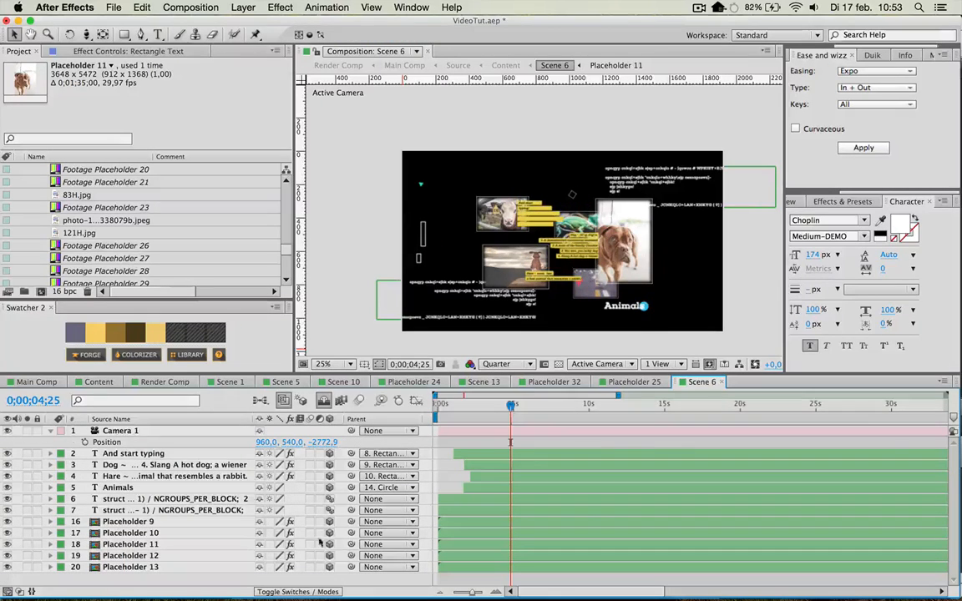
Check the edited scene in the Main Comp and view earlier frames back to 0;00;10;12.
{"action": "left_click", "coordinate": [37, 383]}
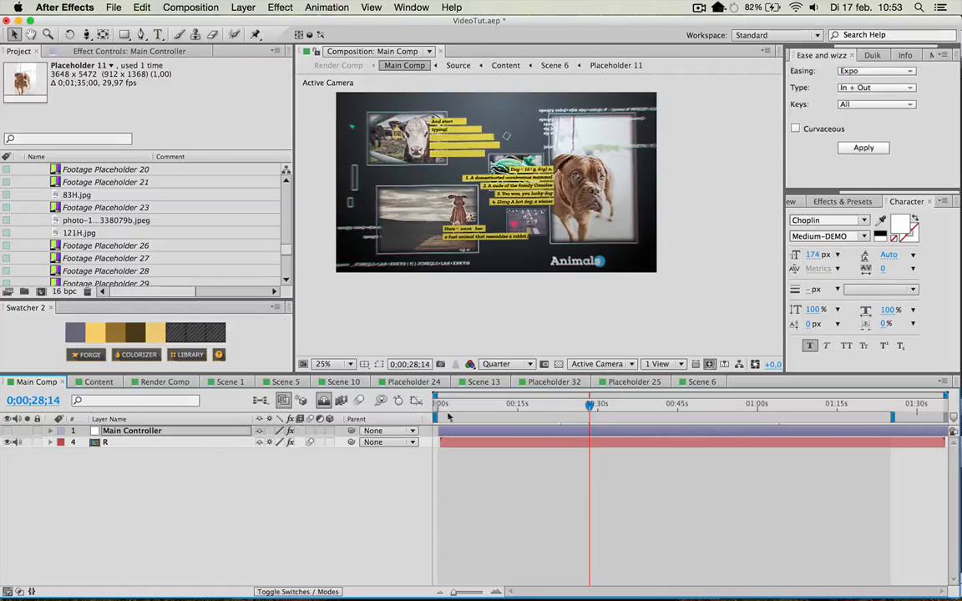
{"action": "left_click", "coordinate": [563, 404]}
{"action": "left_click", "coordinate": [522, 405]}
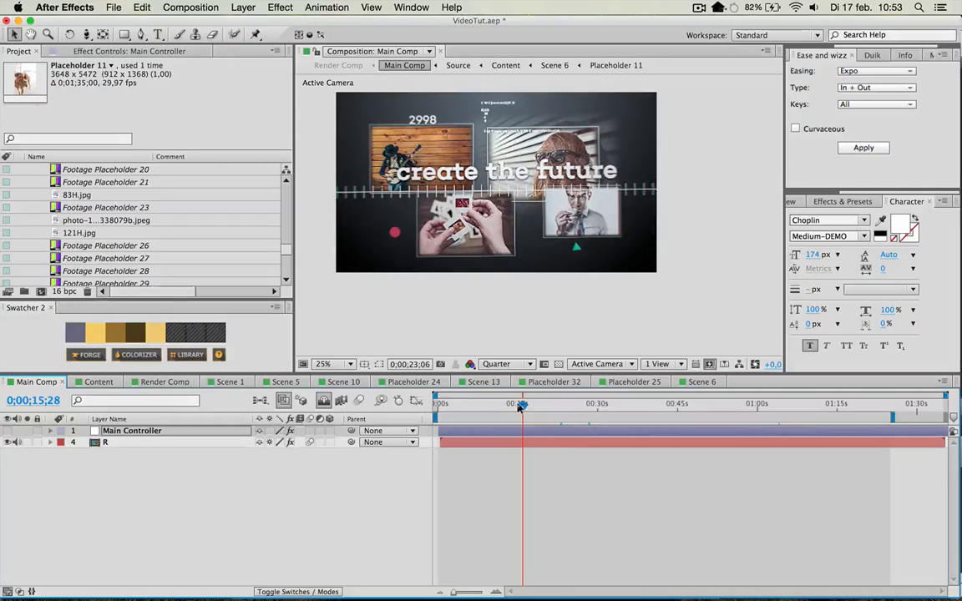
{"action": "left_click", "coordinate": [493, 405]}
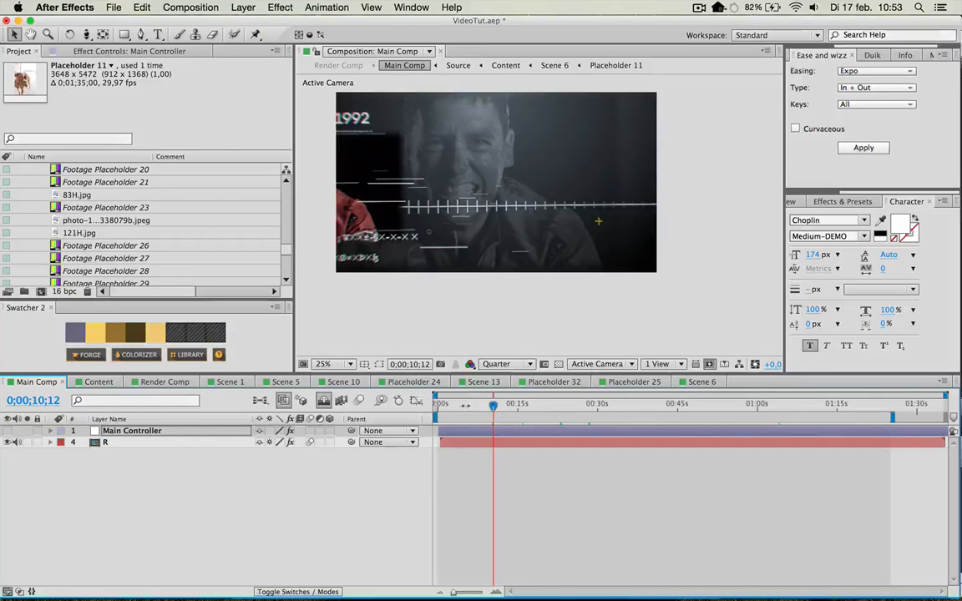
View the Main Comp at 0;00;05;16 and examine the scene and timeline layers in the Content composition.
{"action": "left_click", "coordinate": [467, 405]}
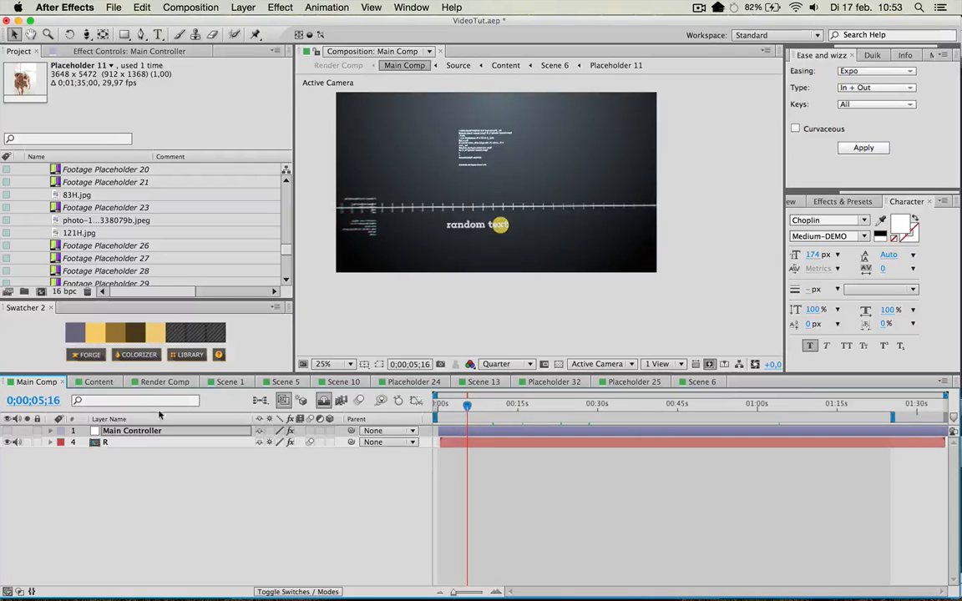
{"action": "left_click", "coordinate": [99, 382]}
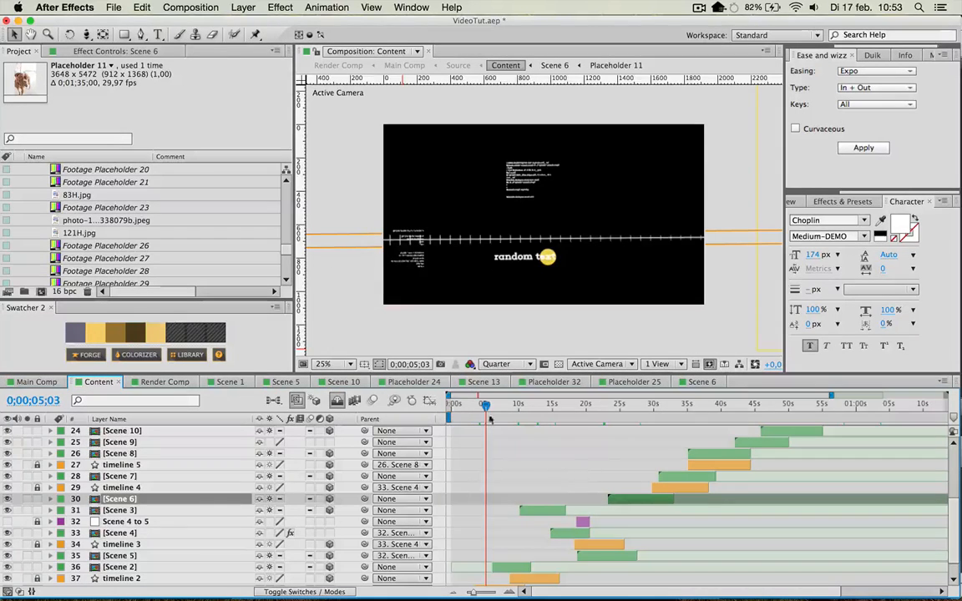
{"action": "scroll", "coordinate": [485, 476], "scroll_direction": "down", "scroll_amount": 2}
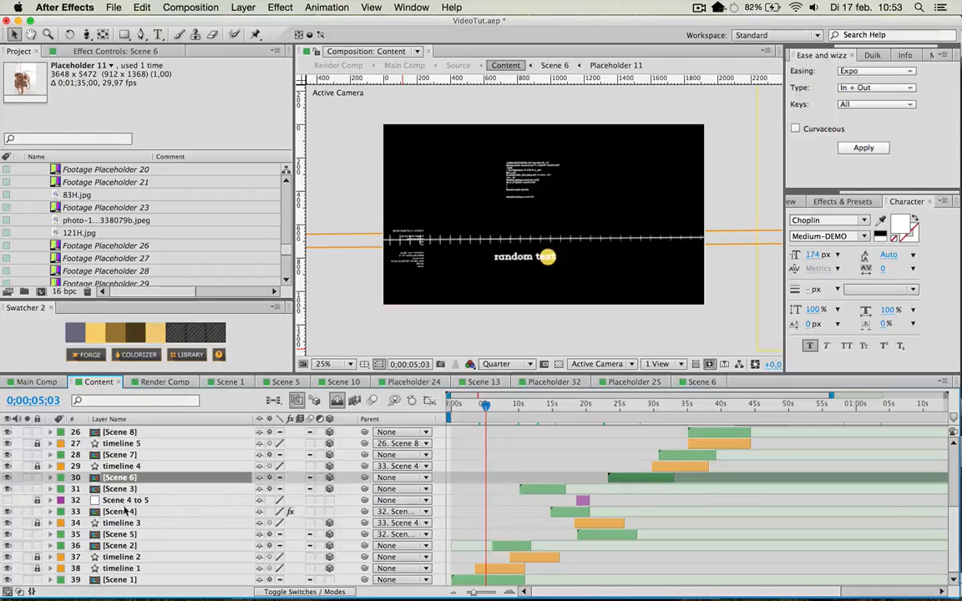
{"action": "scroll", "coordinate": [125, 484], "scroll_direction": "up", "scroll_amount": 10}
{"action": "scroll", "coordinate": [146, 501], "scroll_direction": "down", "scroll_amount": 8}
{"action": "scroll", "coordinate": [151, 499], "scroll_direction": "up", "scroll_amount": 2}
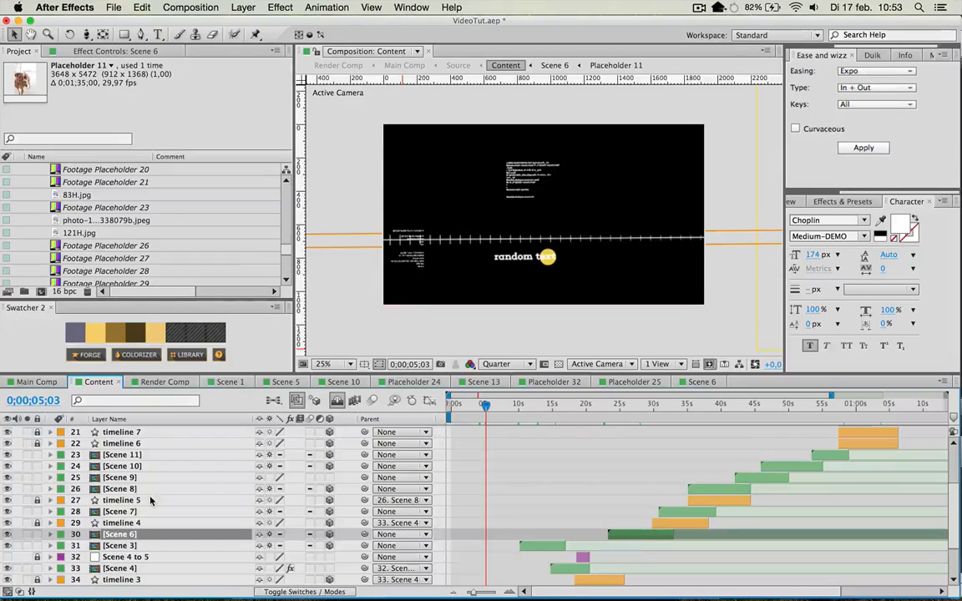
{"action": "scroll", "coordinate": [155, 432], "scroll_direction": "down", "scroll_amount": 5}
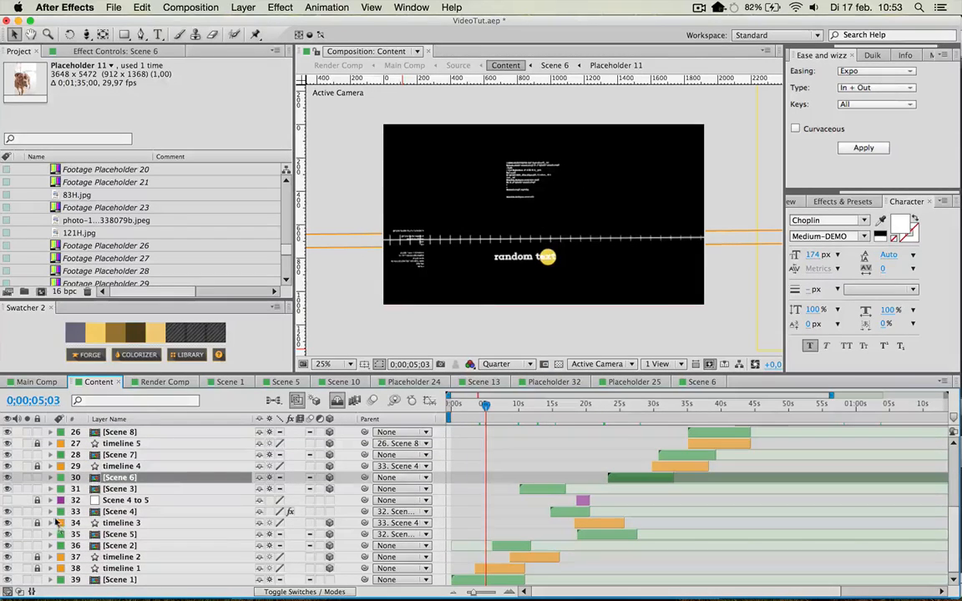
Unlock the timeline 3 and timeline 1 layers in the Content composition and select timeline 1.
{"action": "left_click", "coordinate": [596, 529]}
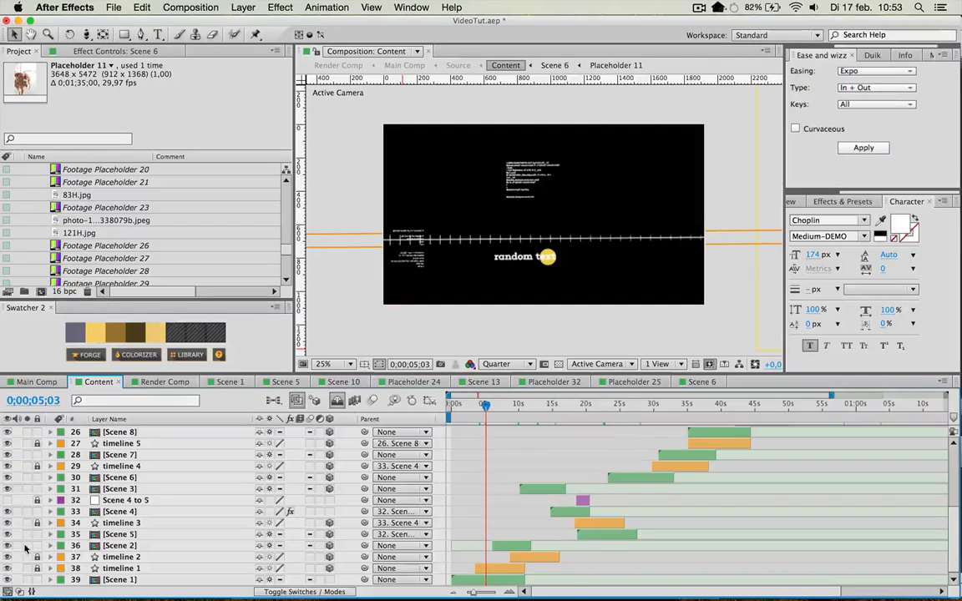
{"action": "left_click", "coordinate": [38, 525]}
{"action": "left_click", "coordinate": [37, 570]}
{"action": "left_click", "coordinate": [108, 570]}
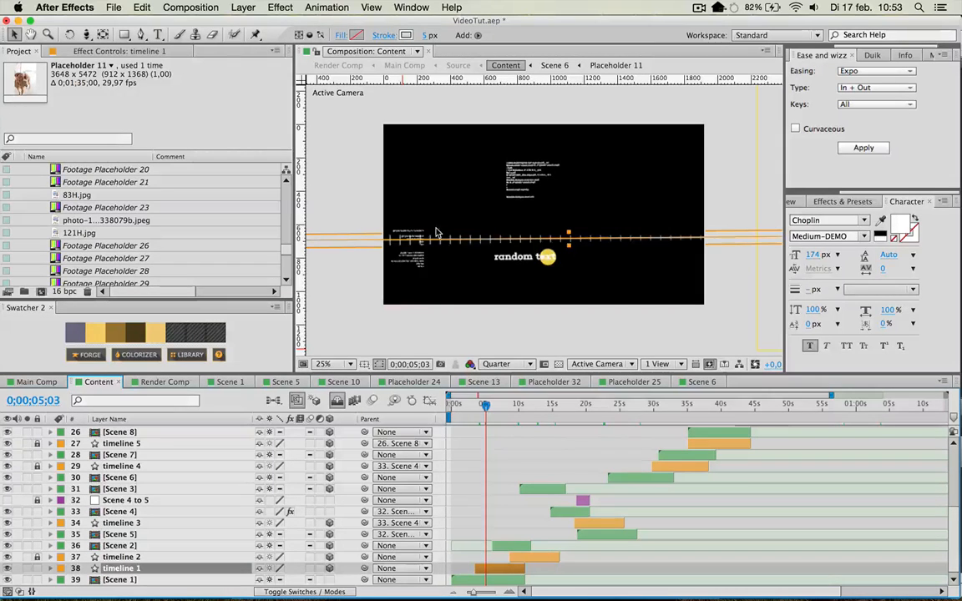
Try moving the timeline 1 line up to the frame's upper edge, undo the move and lock the layer again.
{"action": "left_click_drag", "start_coordinate": [468, 241], "coordinate": [533, 126]}
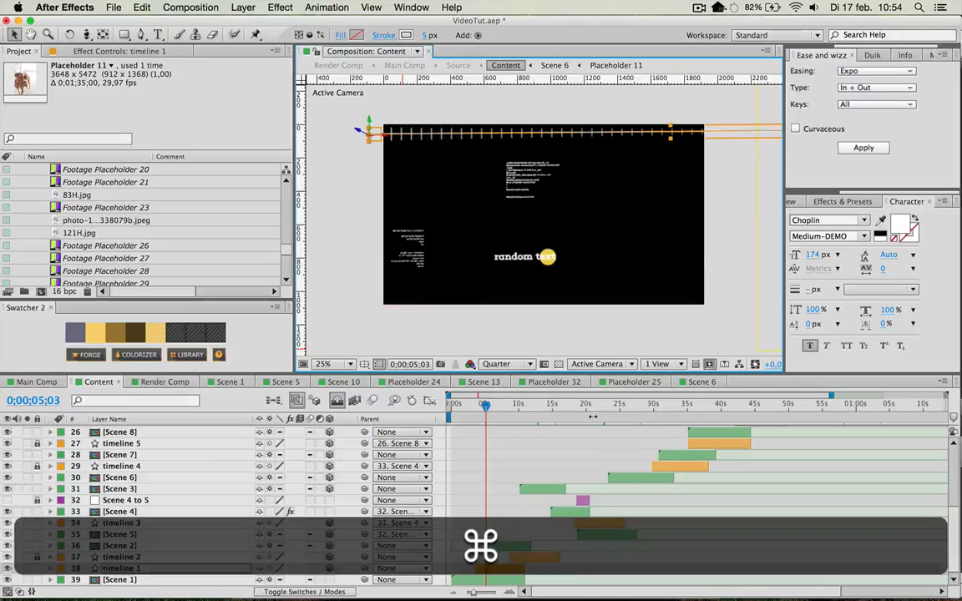
{"action": "key", "text": "super+z"}
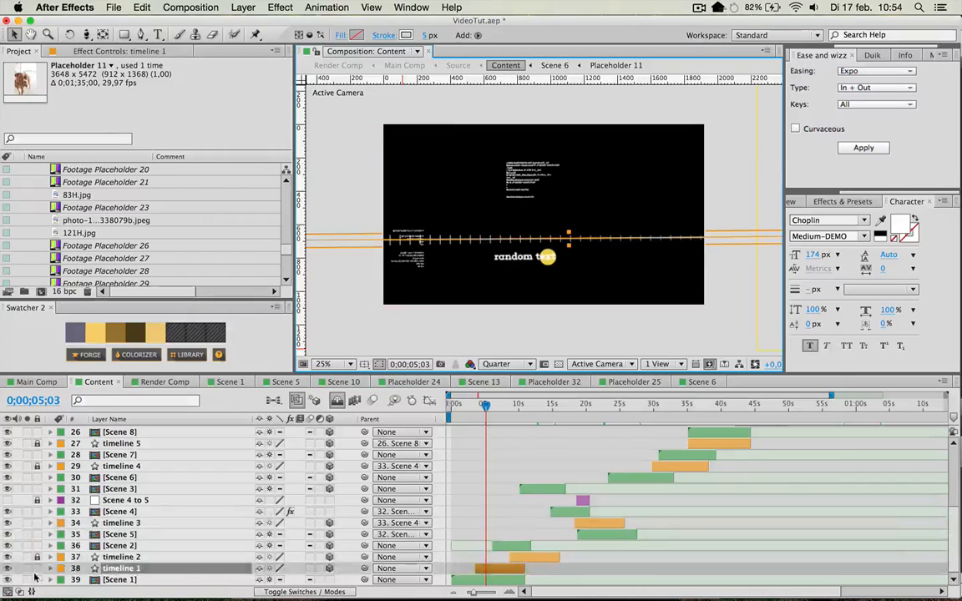
{"action": "left_click", "coordinate": [37, 568]}
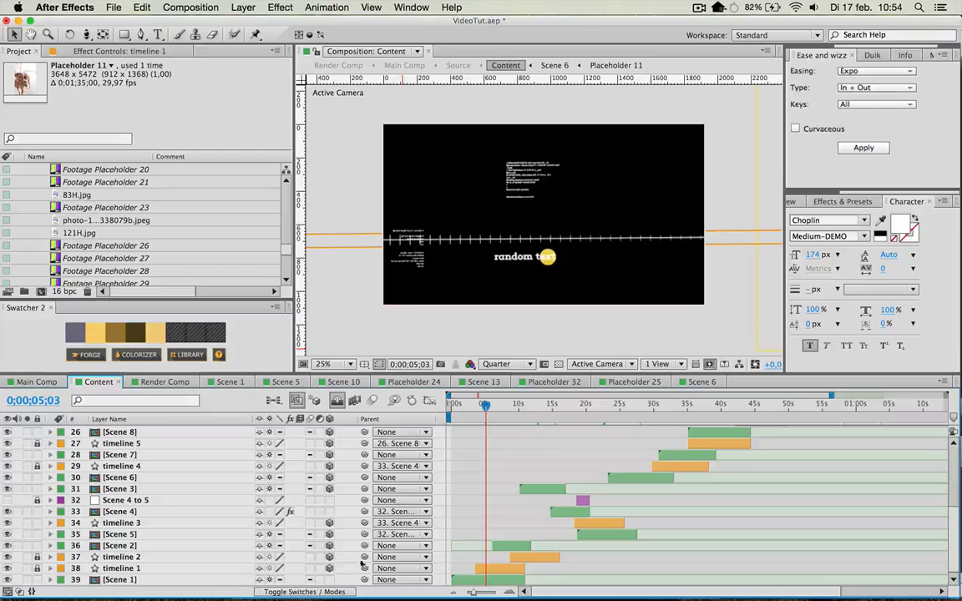
Select the Scene 9 layer and move the current time to 0;00;44;29.
{"action": "scroll", "coordinate": [218, 523], "scroll_direction": "up", "scroll_amount": 5}
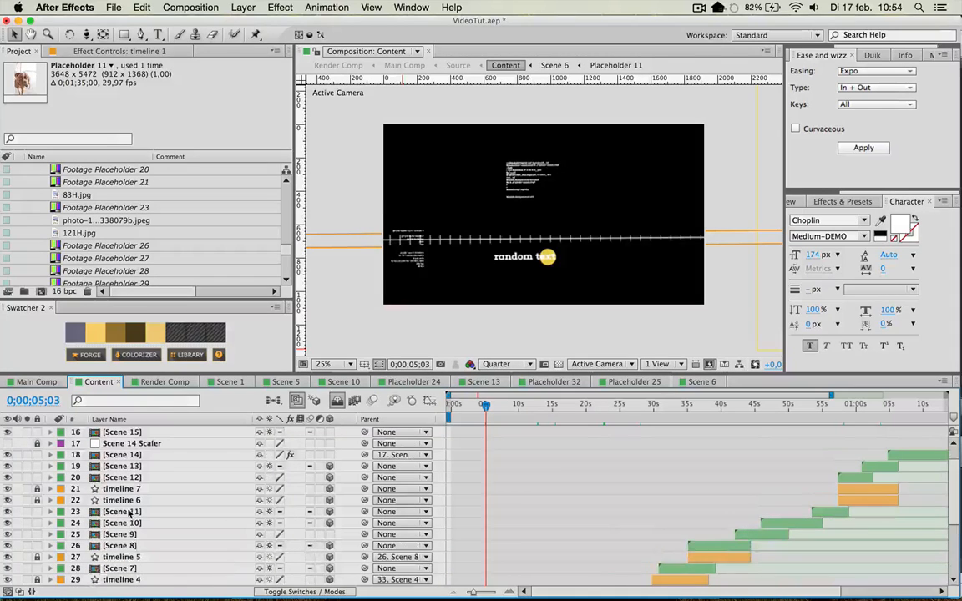
{"action": "left_click", "coordinate": [133, 535]}
{"action": "scroll", "coordinate": [138, 541], "scroll_direction": "down", "scroll_amount": 5}
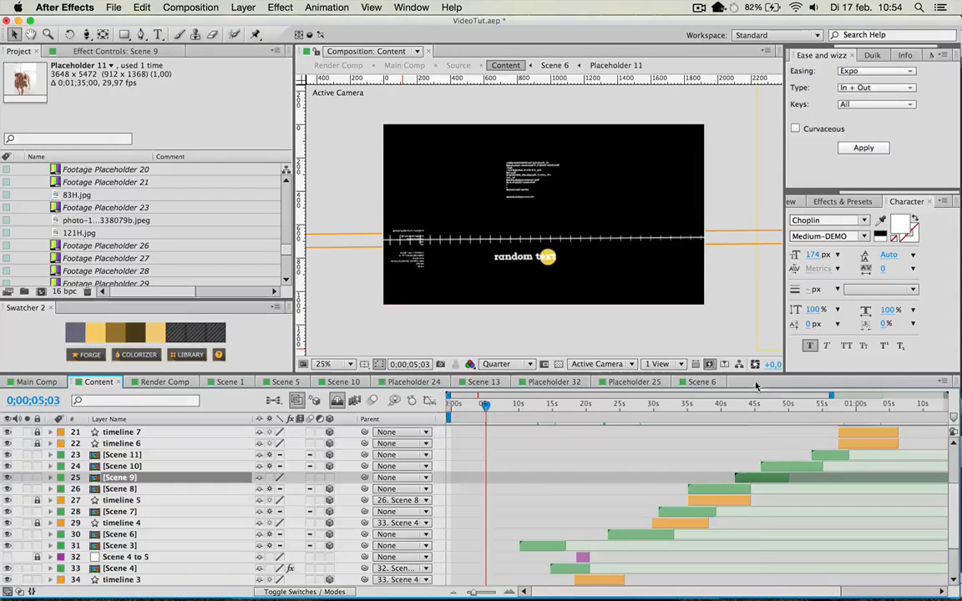
{"action": "left_click_drag", "start_coordinate": [678, 406], "coordinate": [755, 407]}
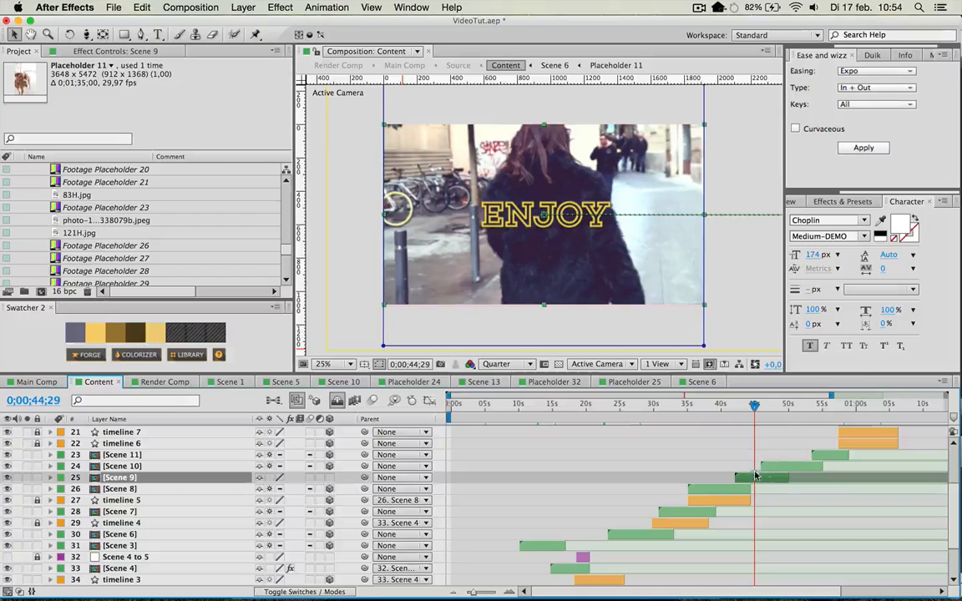
Select the Camera layer, return the selection to Scene 9 and lock the Camera layer.
{"action": "scroll", "coordinate": [722, 488], "scroll_direction": "up", "scroll_amount": 1}
{"action": "scroll", "coordinate": [587, 503], "scroll_direction": "up", "scroll_amount": 10}
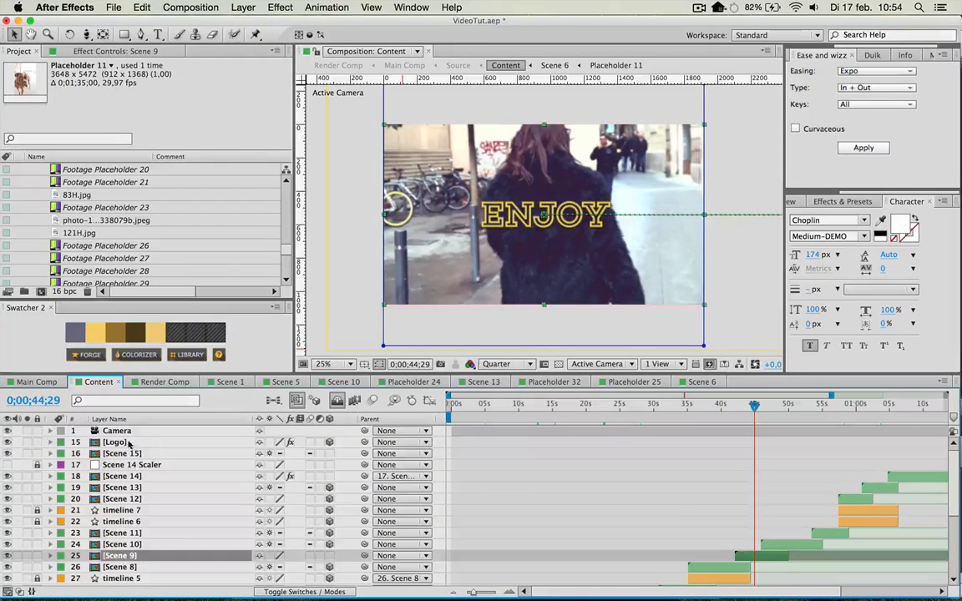
{"action": "left_click", "coordinate": [115, 431]}
{"action": "scroll", "coordinate": [760, 504], "scroll_direction": "down", "scroll_amount": 1}
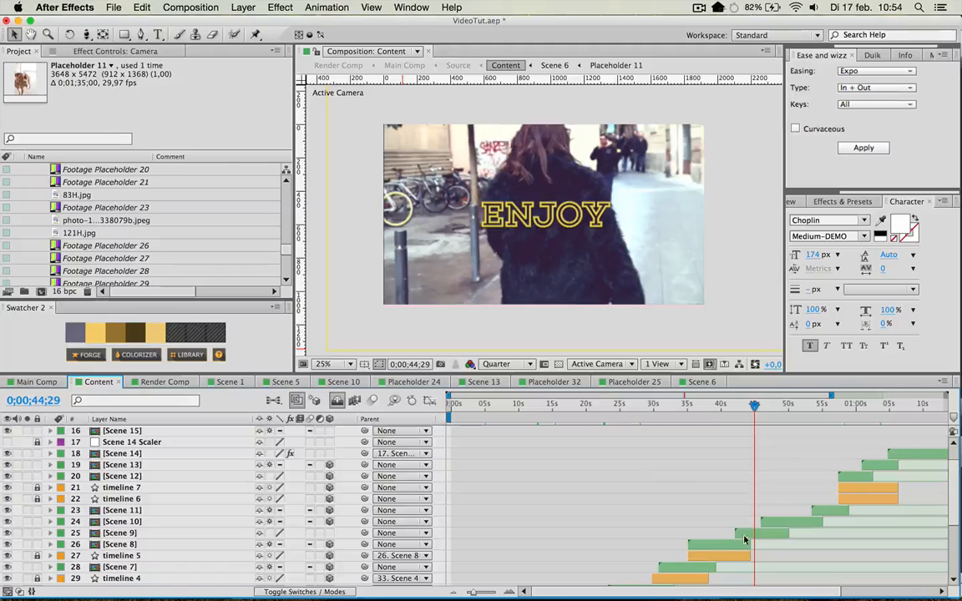
{"action": "left_click", "coordinate": [749, 535]}
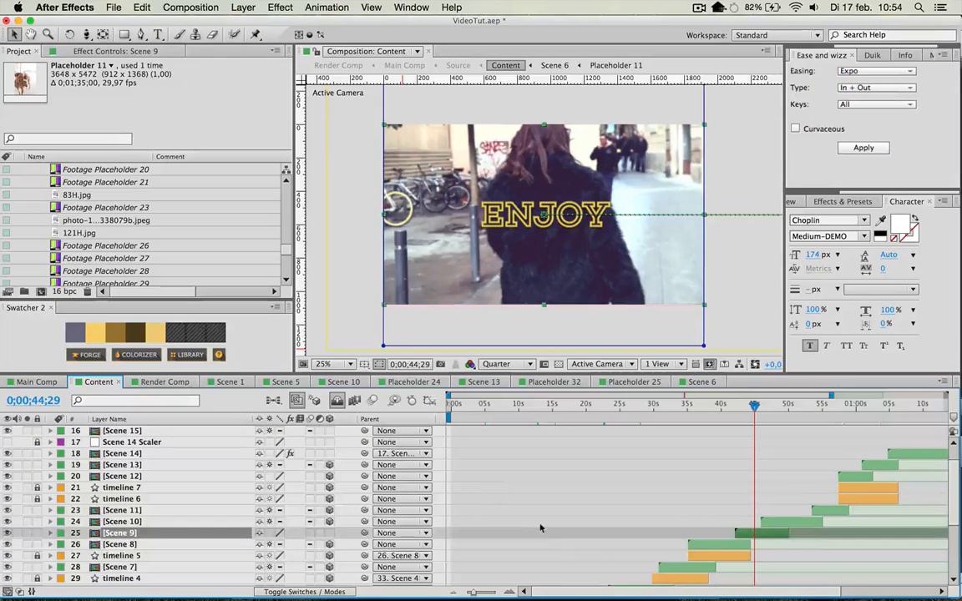
{"action": "scroll", "coordinate": [538, 526], "scroll_direction": "up", "scroll_amount": 1}
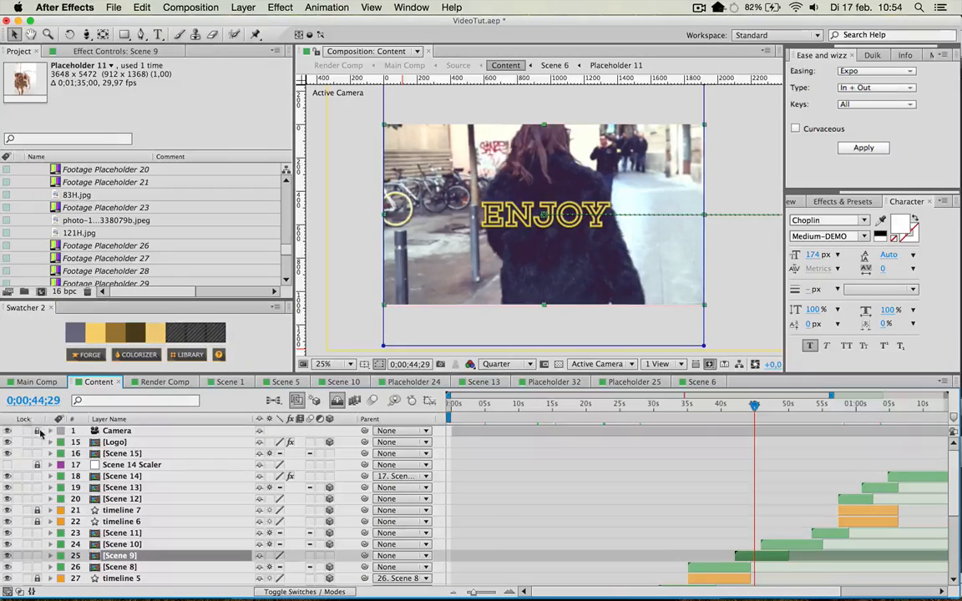
Select the Scene 10 layer and look through the layer stack of the Content composition.
{"action": "scroll", "coordinate": [178, 541], "scroll_direction": "down", "scroll_amount": 2}
{"action": "left_click", "coordinate": [762, 510]}
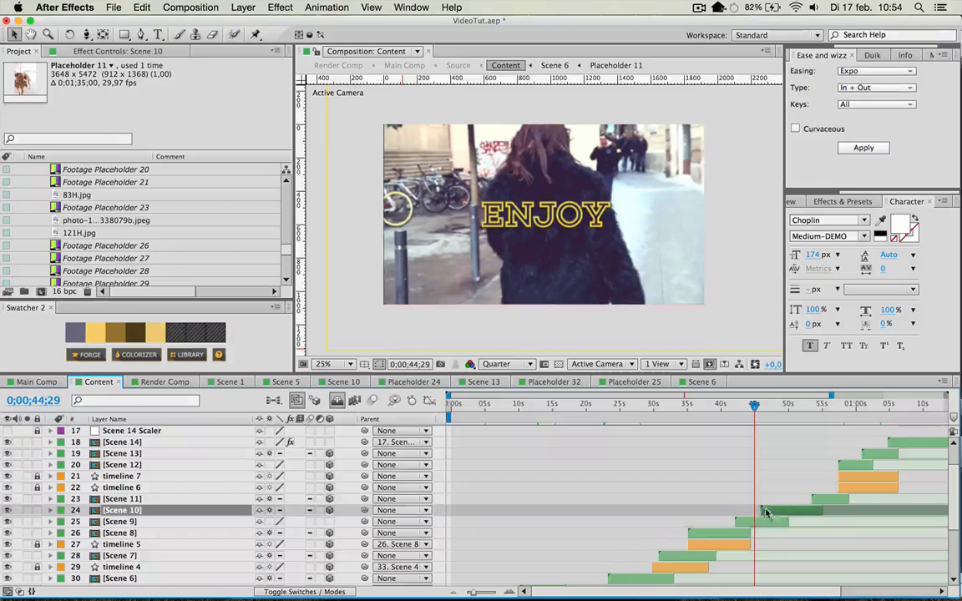
{"action": "scroll", "coordinate": [685, 468], "scroll_direction": "up", "scroll_amount": 2}
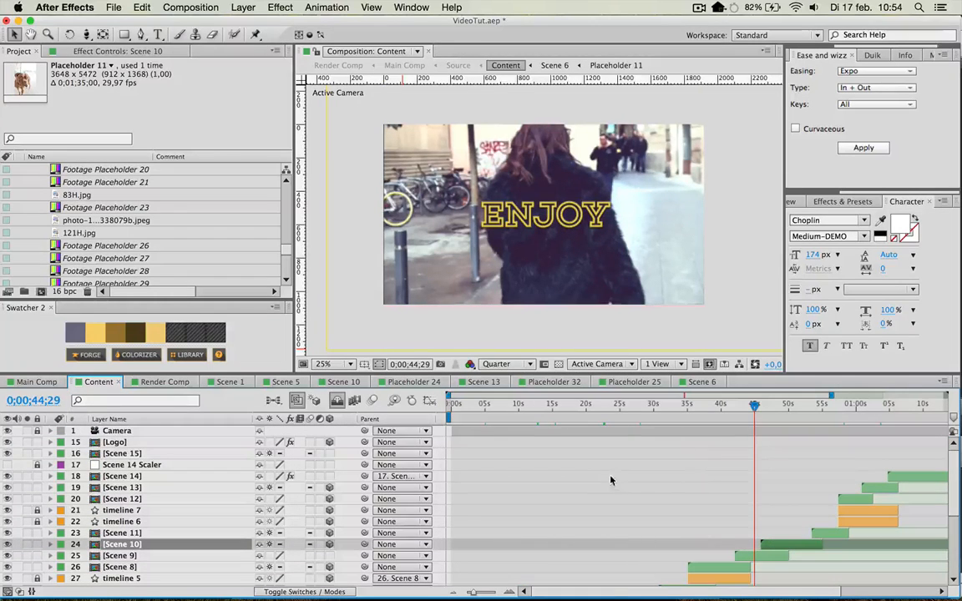
{"action": "scroll", "coordinate": [602, 482], "scroll_direction": "down", "scroll_amount": 10}
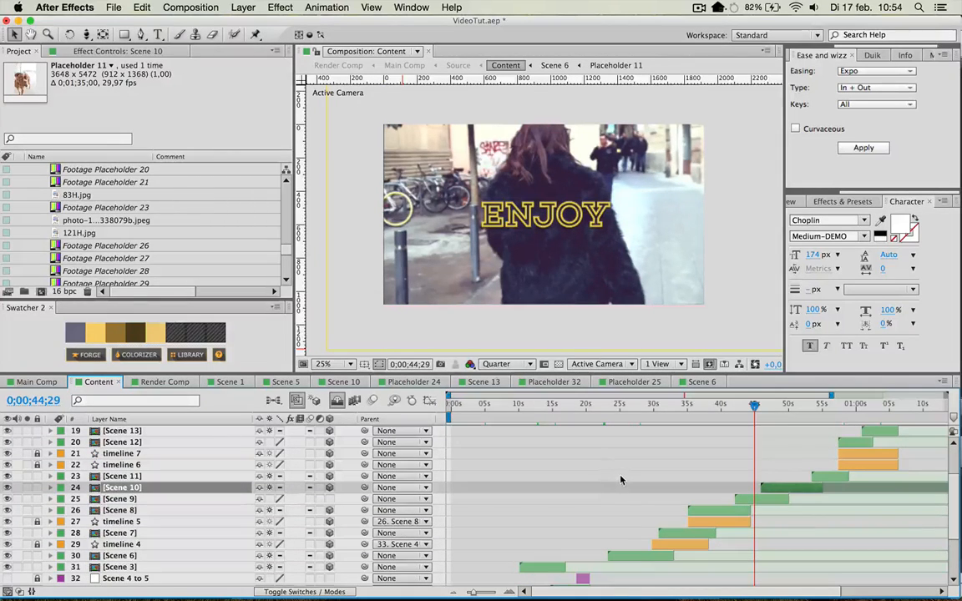
{"action": "scroll", "coordinate": [93, 459], "scroll_direction": "up", "scroll_amount": 3}
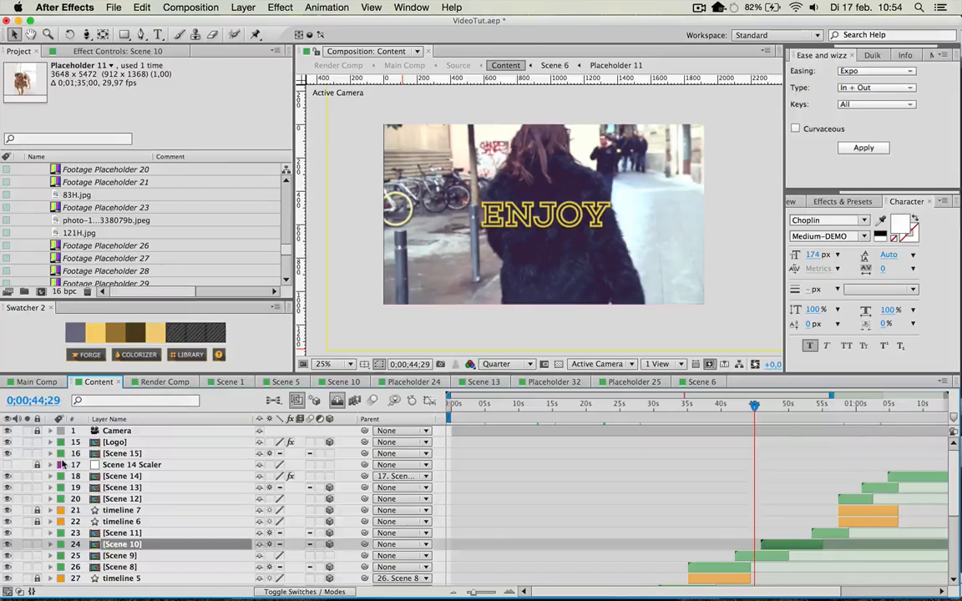
Open the Logo composition from the Content layers and go to 0;00;23;29.
{"action": "left_click", "coordinate": [111, 442]}
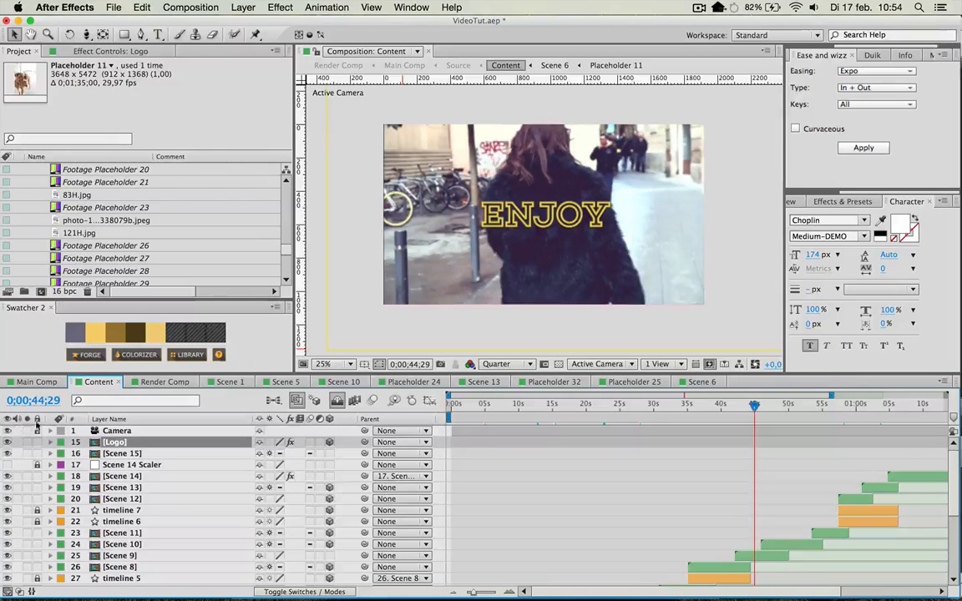
{"action": "scroll", "coordinate": [602, 476], "scroll_direction": "down", "scroll_amount": 2}
{"action": "scroll", "coordinate": [484, 501], "scroll_direction": "up", "scroll_amount": 2}
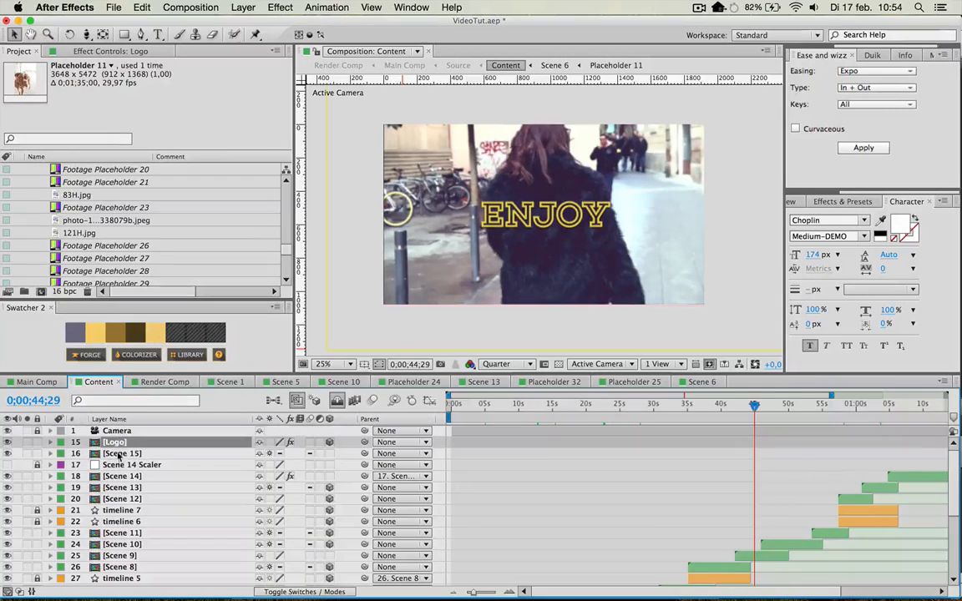
{"action": "double_click", "coordinate": [116, 443]}
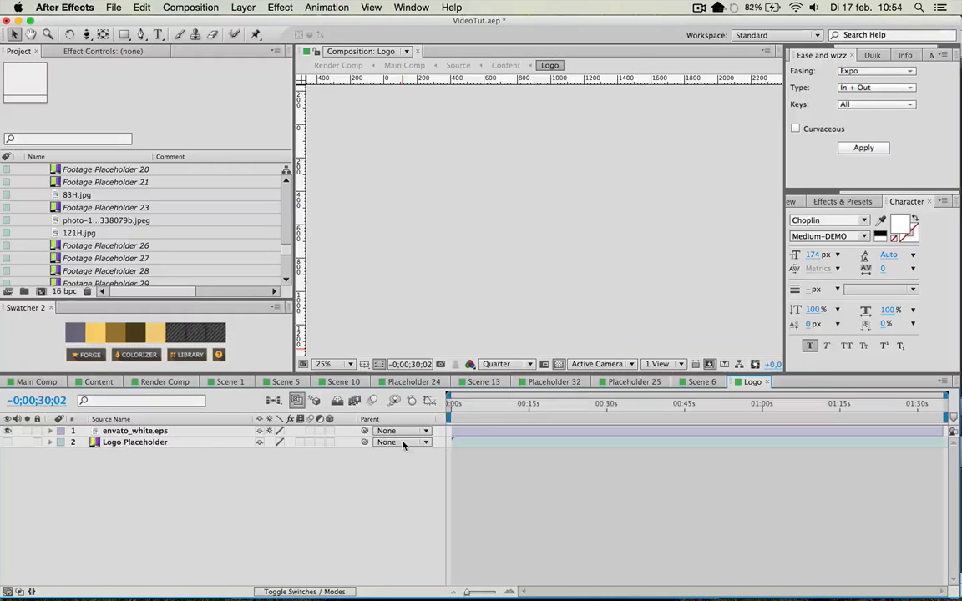
{"action": "left_click", "coordinate": [575, 409]}
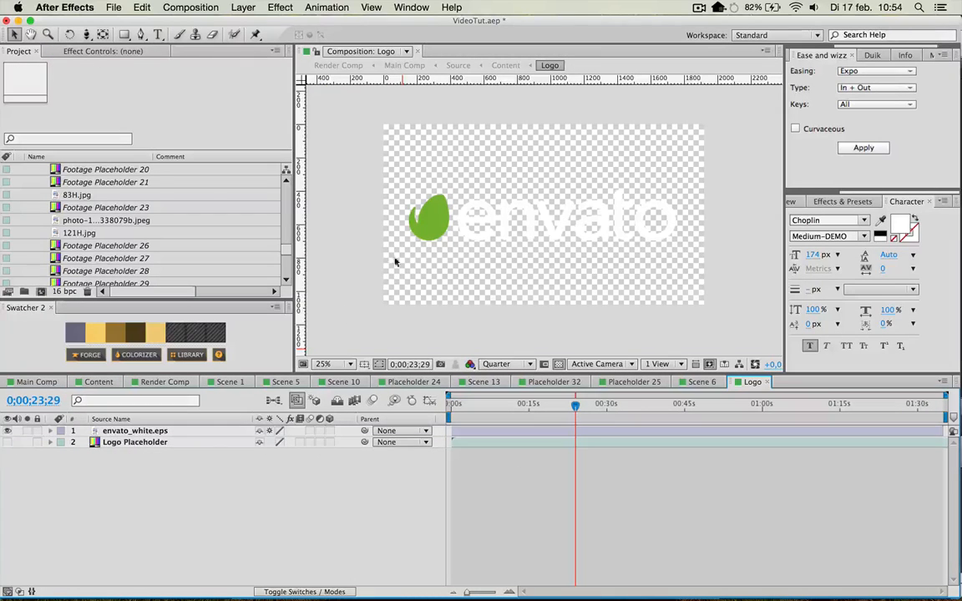
Select the envato logo, turn off the transparency grid and deselect the layer.
{"action": "left_click", "coordinate": [482, 209]}
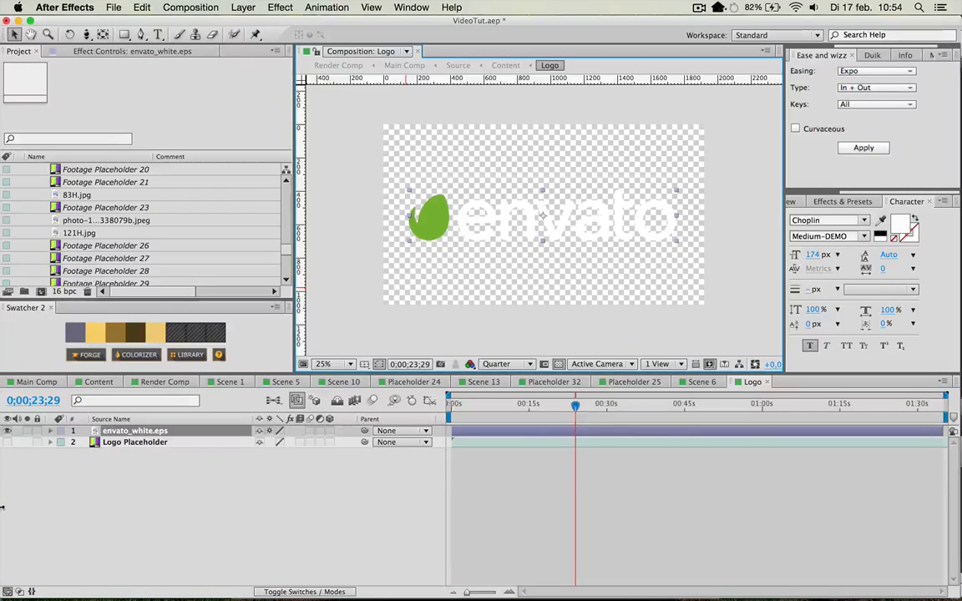
{"action": "left_click", "coordinate": [558, 365]}
{"action": "left_click", "coordinate": [20, 496]}
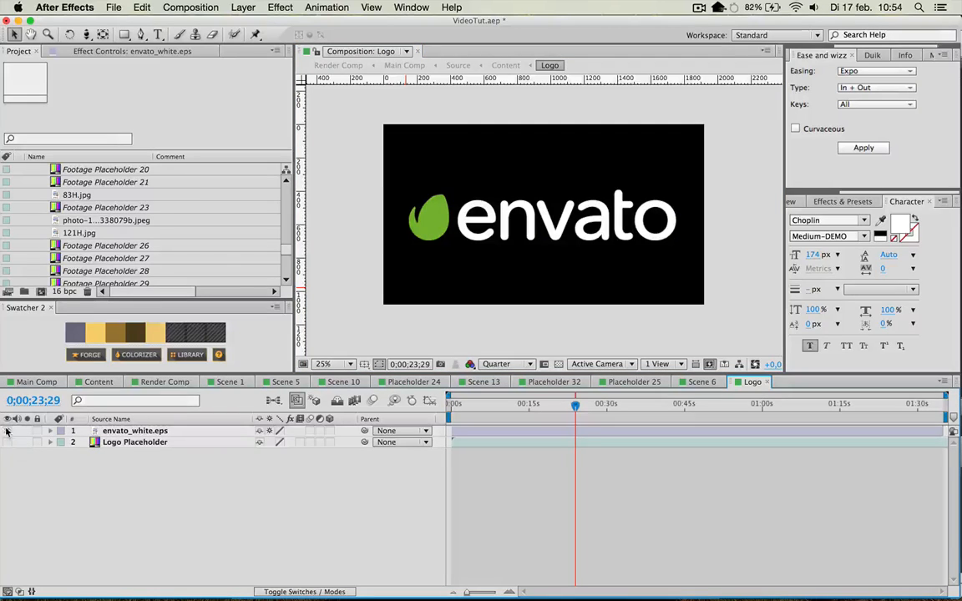
Hide the envato_white.eps layer, make the Logo Placeholder layer visible and open it in its own viewer.
{"action": "left_click", "coordinate": [8, 431]}
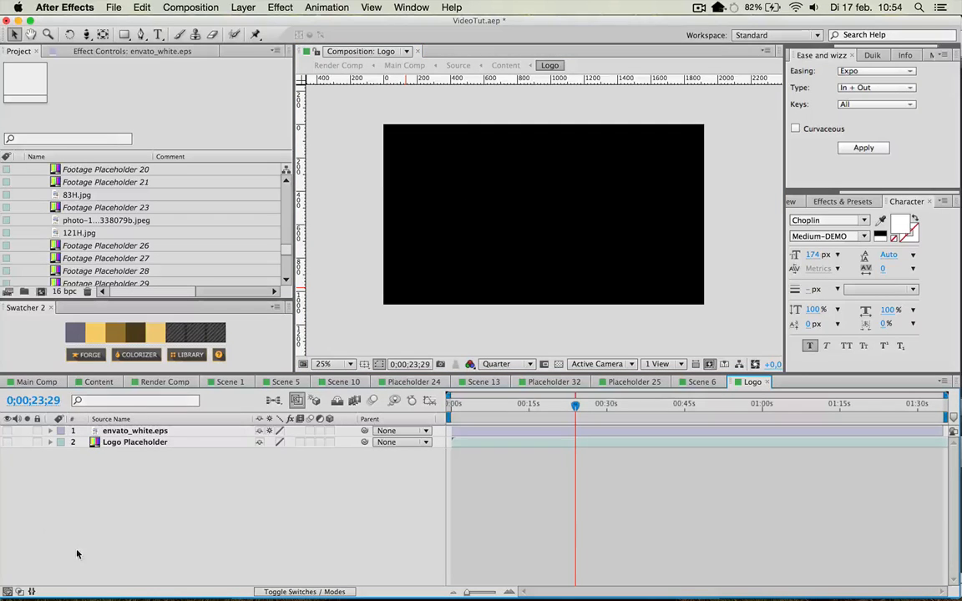
{"action": "left_click", "coordinate": [8, 442]}
{"action": "double_click", "coordinate": [164, 443]}
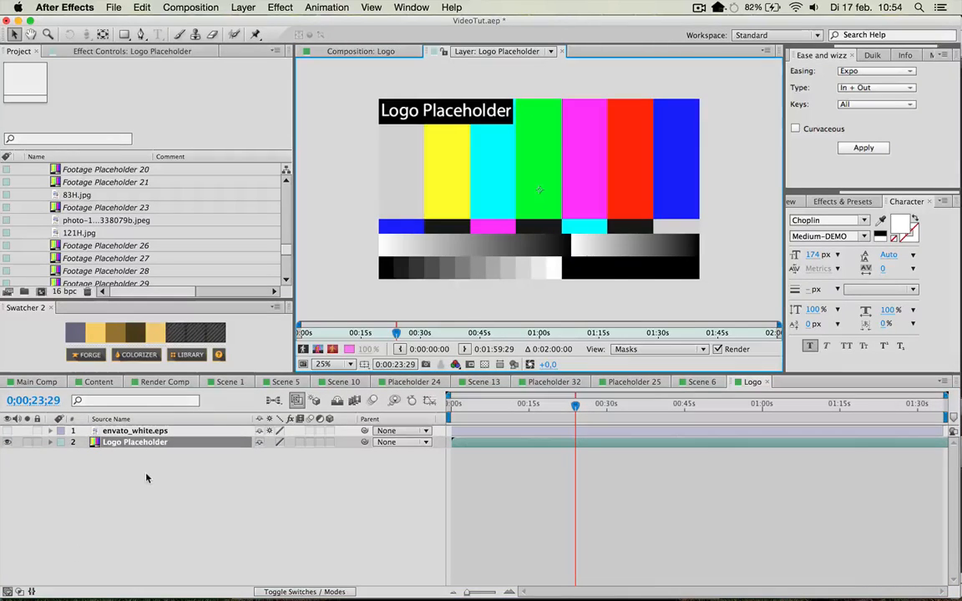
Collapse the Compositions and Footage folders under Placeholders and expand the Logo folder.
{"action": "scroll", "coordinate": [136, 248], "scroll_direction": "up", "scroll_amount": 20}
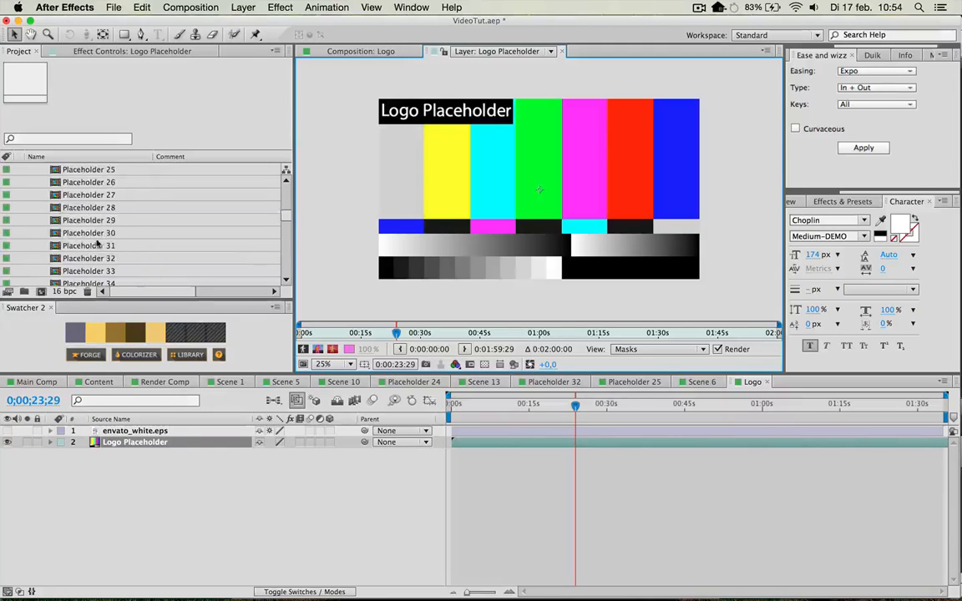
{"action": "left_click", "coordinate": [34, 207]}
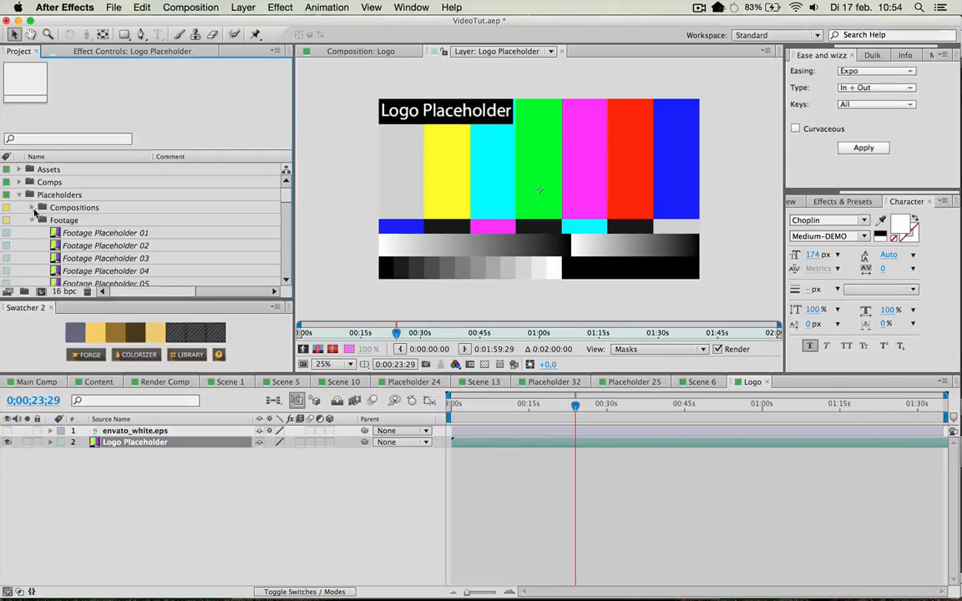
{"action": "left_click", "coordinate": [32, 220]}
{"action": "left_click", "coordinate": [32, 233]}
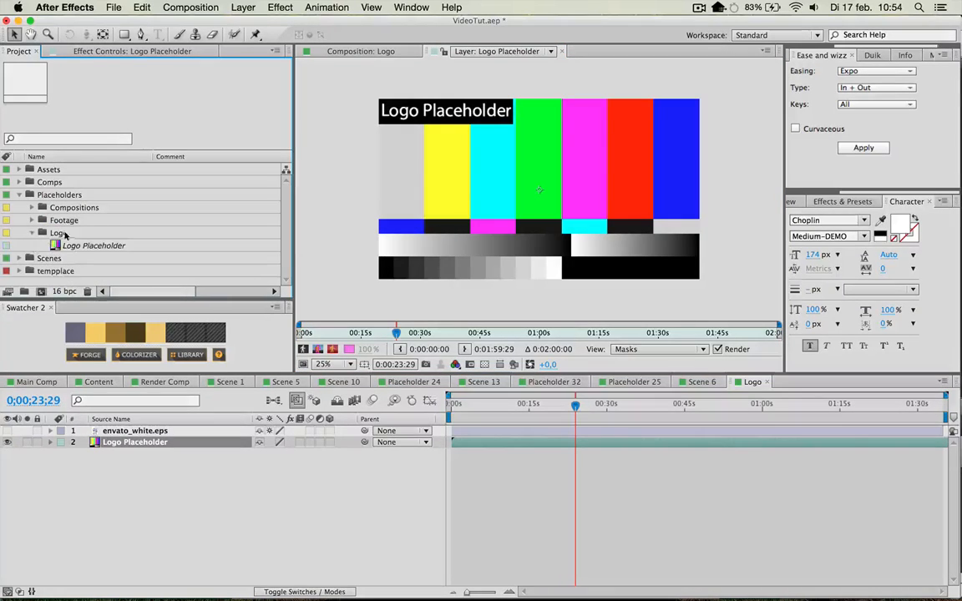
Replace the Logo Placeholder footage with the file envato_black.ai.
{"action": "left_click", "coordinate": [80, 246]}
{"action": "double_click", "coordinate": [99, 244]}
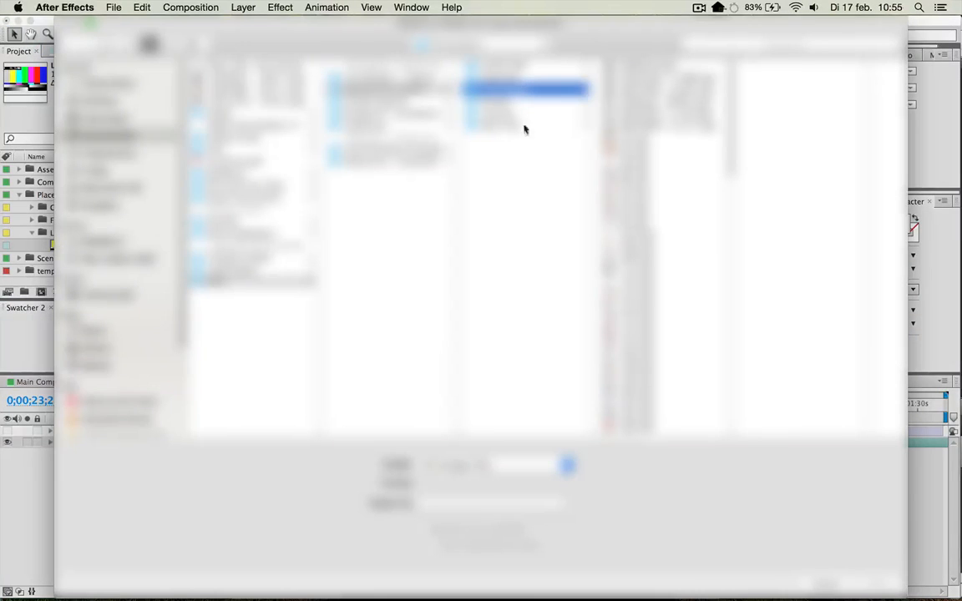
{"action": "left_click", "coordinate": [508, 64]}
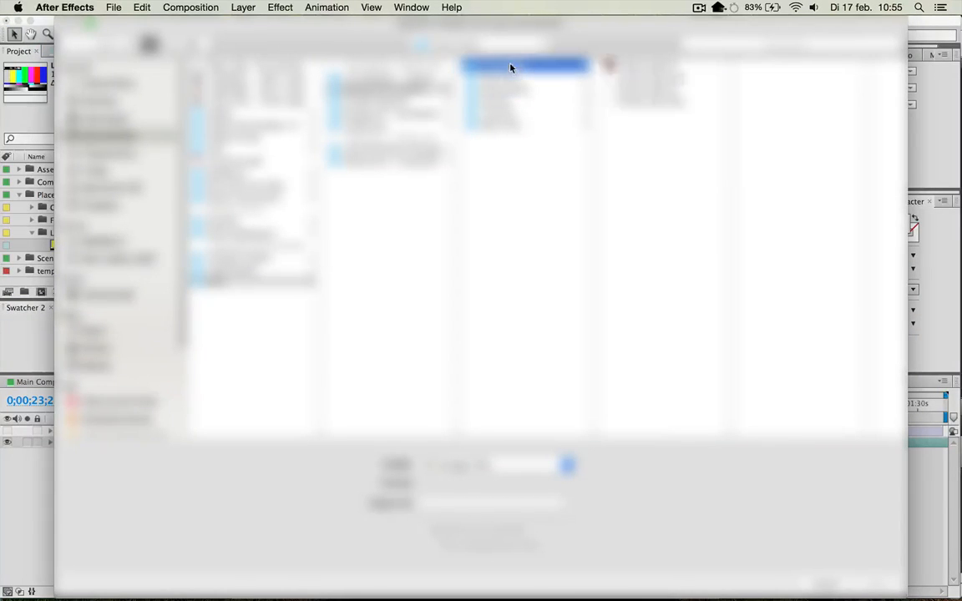
{"action": "double_click", "coordinate": [660, 71]}
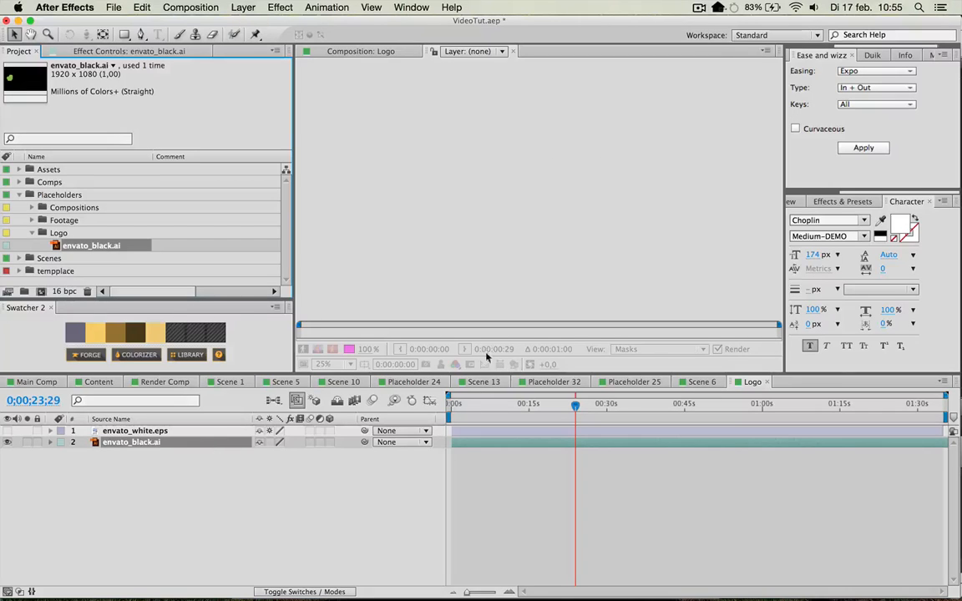
Close the empty layer viewer and turn on the transparency grid for the Logo composition.
{"action": "left_click", "coordinate": [513, 51]}
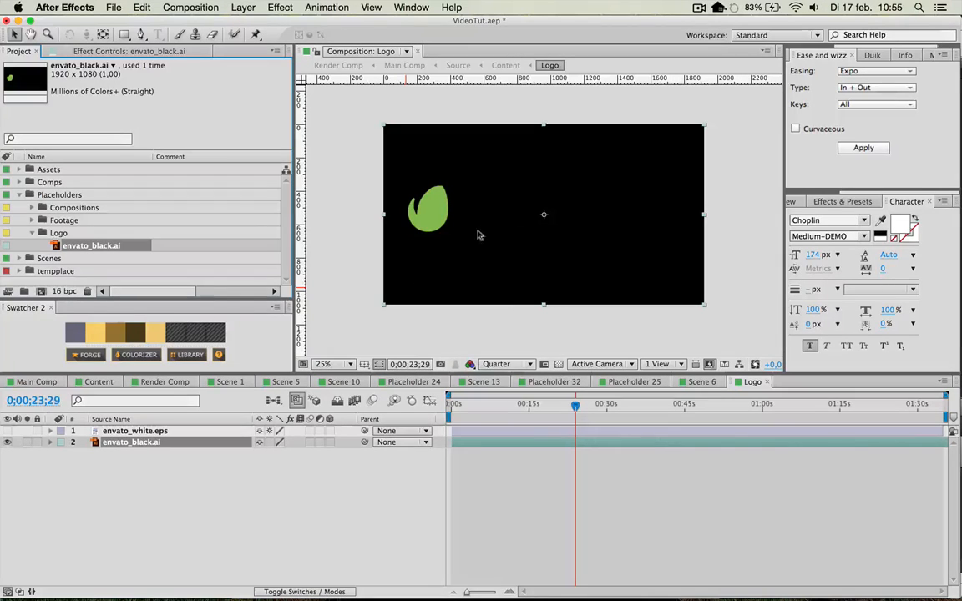
{"action": "left_click", "coordinate": [559, 365]}
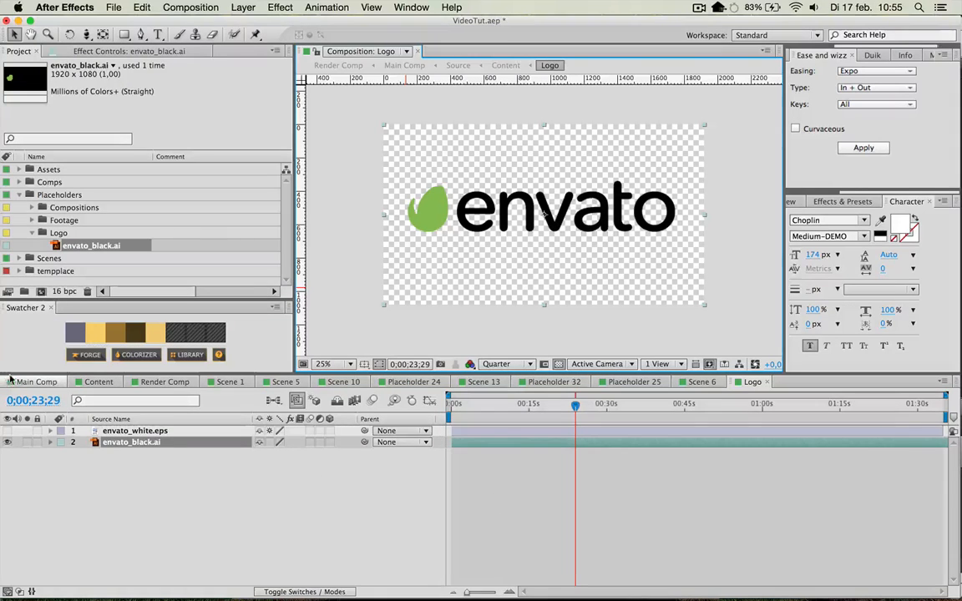
Reveal the Scale property of the envato_black.ai layer, try scaling the logo down and undo the change.
{"action": "left_click", "coordinate": [167, 447]}
{"action": "key", "text": "s"}
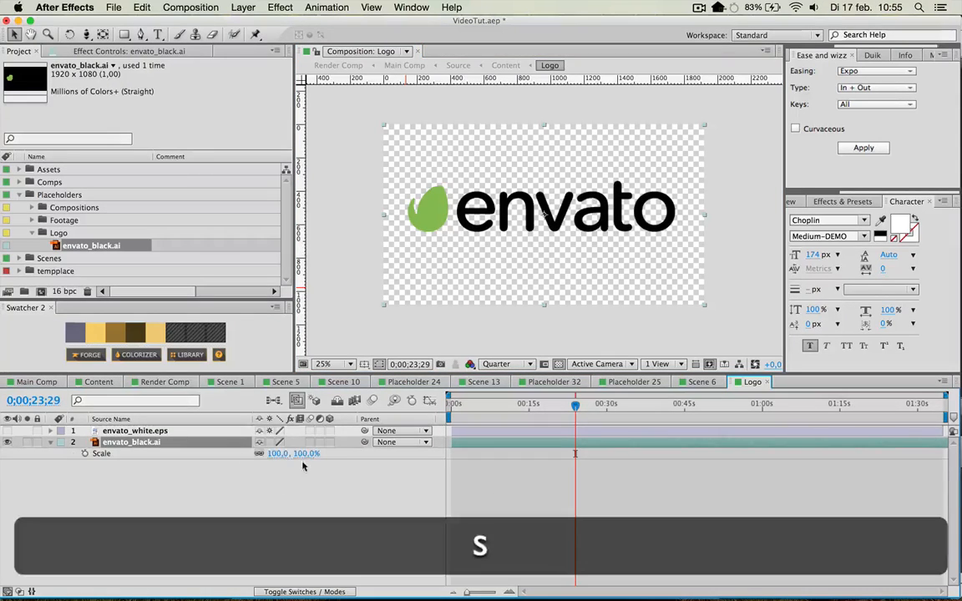
{"action": "left_click_drag", "start_coordinate": [284, 454], "coordinate": [244, 452]}
{"action": "key", "text": "super+z"}
{"action": "key", "text": "super+z"}
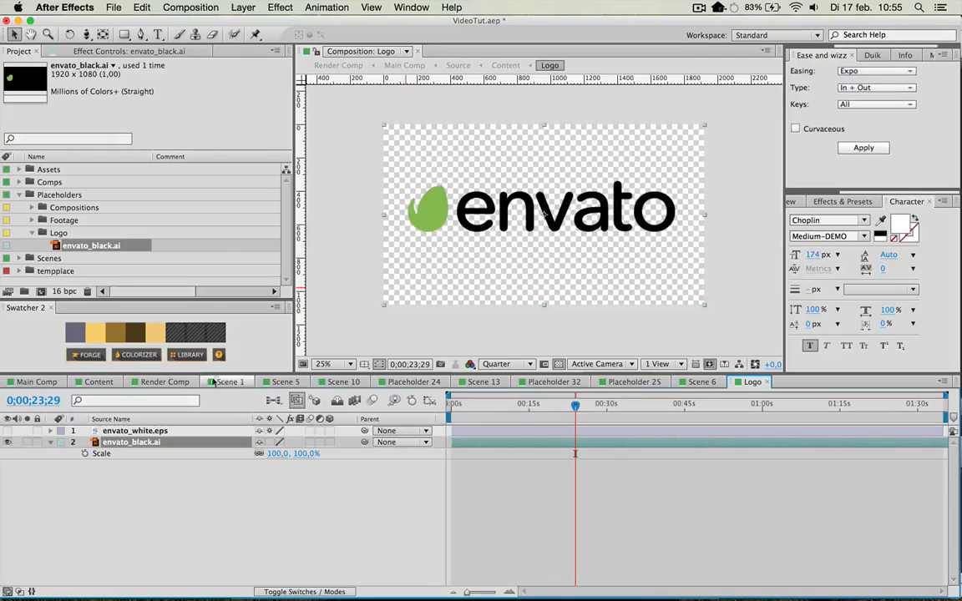
Preview the logo in the Content composition at 0;01;27;17 and check how it looks in Main Comp.
{"action": "left_click", "coordinate": [112, 384]}
{"action": "left_click", "coordinate": [906, 478]}
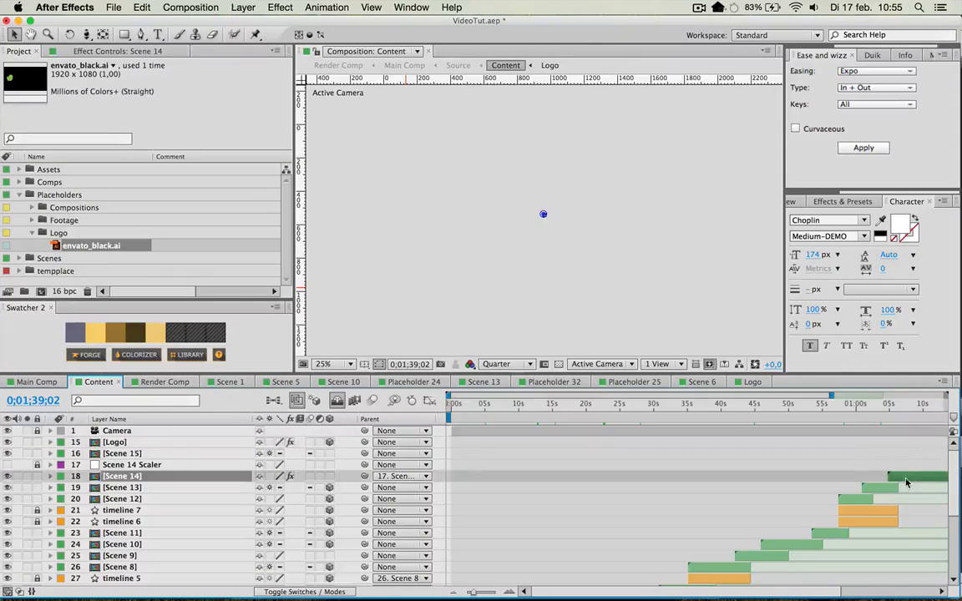
{"action": "left_click", "coordinate": [908, 434]}
{"action": "left_click", "coordinate": [912, 405]}
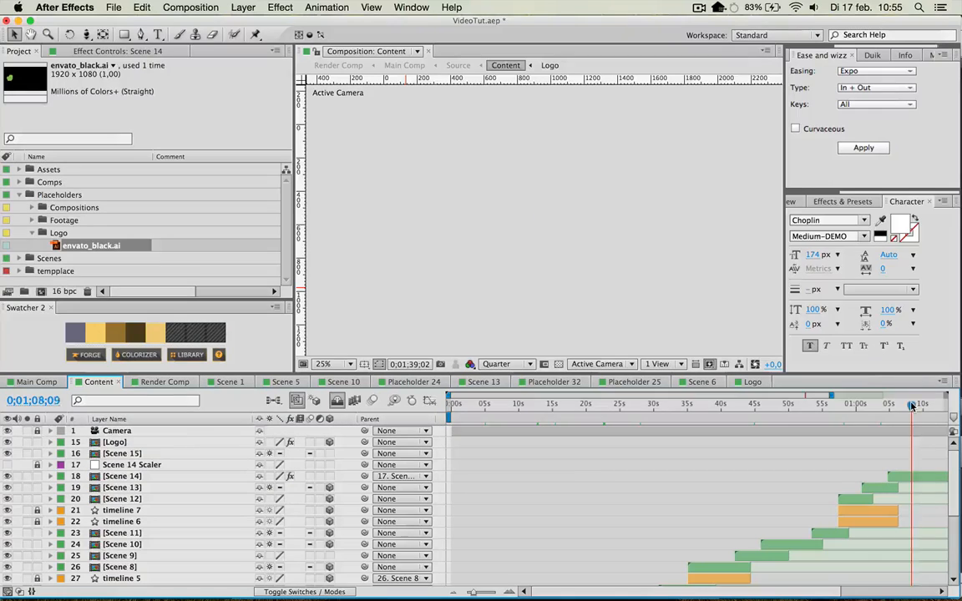
{"action": "left_click", "coordinate": [933, 405]}
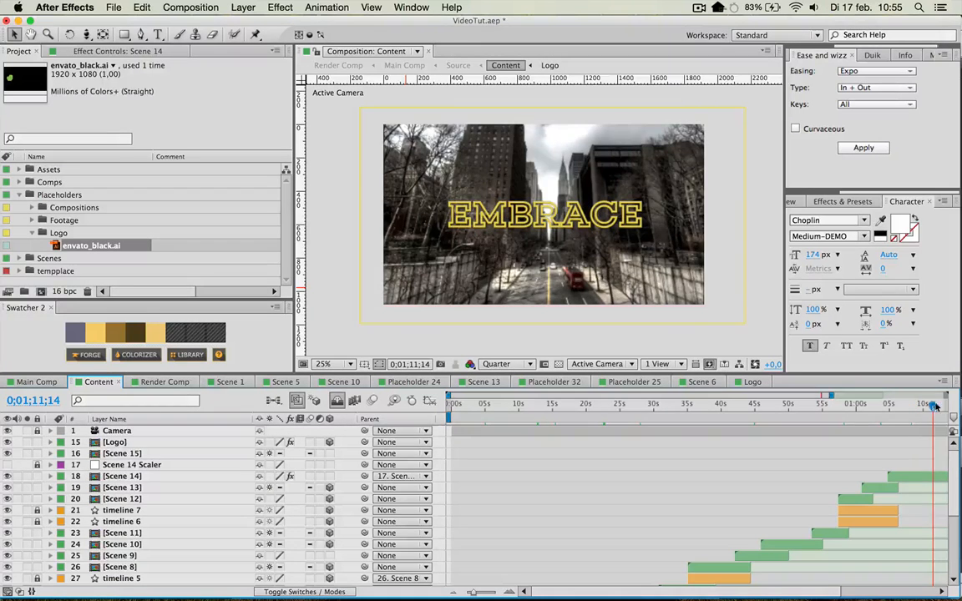
{"action": "left_click_drag", "start_coordinate": [935, 404], "coordinate": [894, 397]}
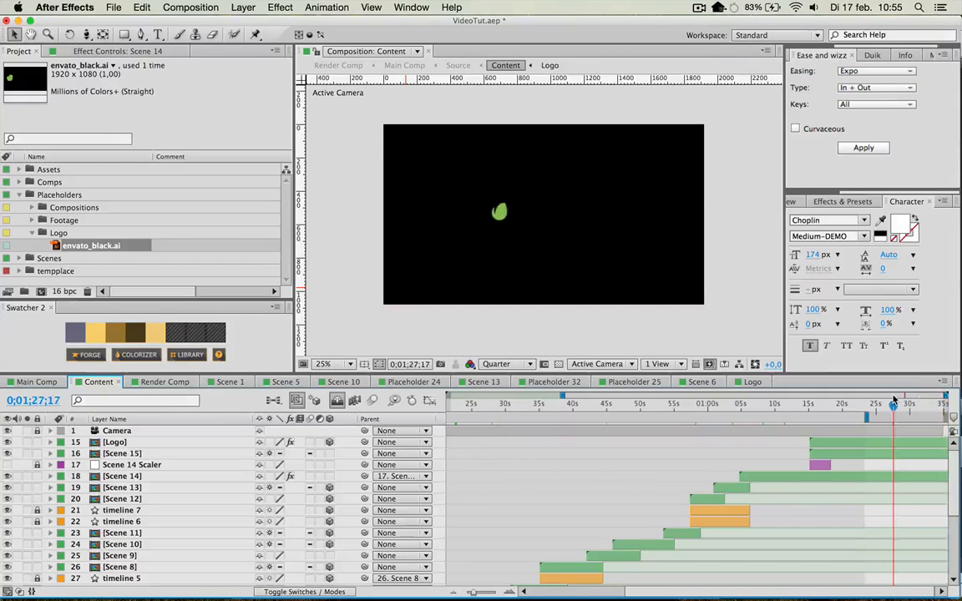
{"action": "left_click", "coordinate": [37, 382]}
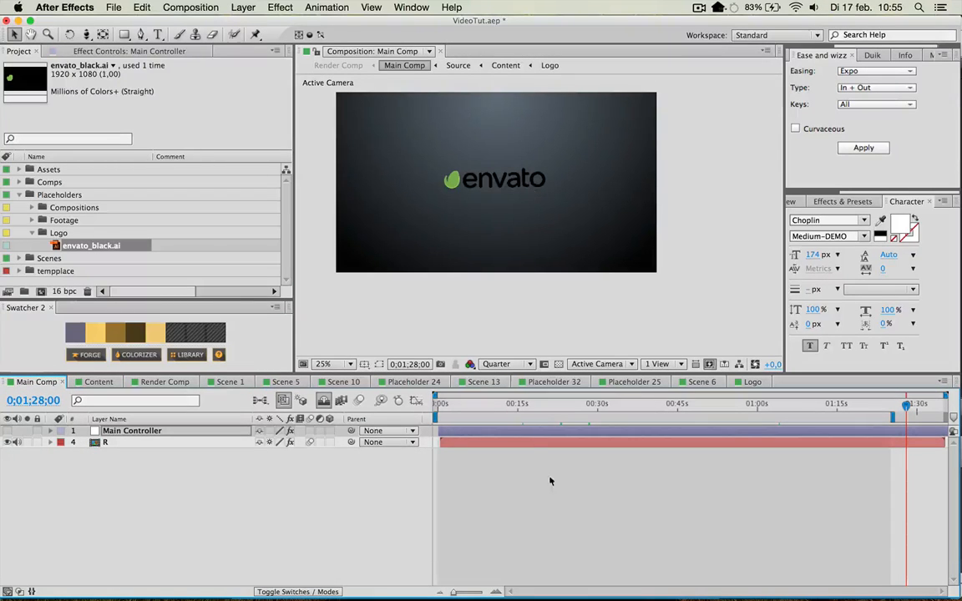
Return to the Content composition and undo the Logo Placeholder footage replacement.
{"action": "left_click", "coordinate": [740, 365]}
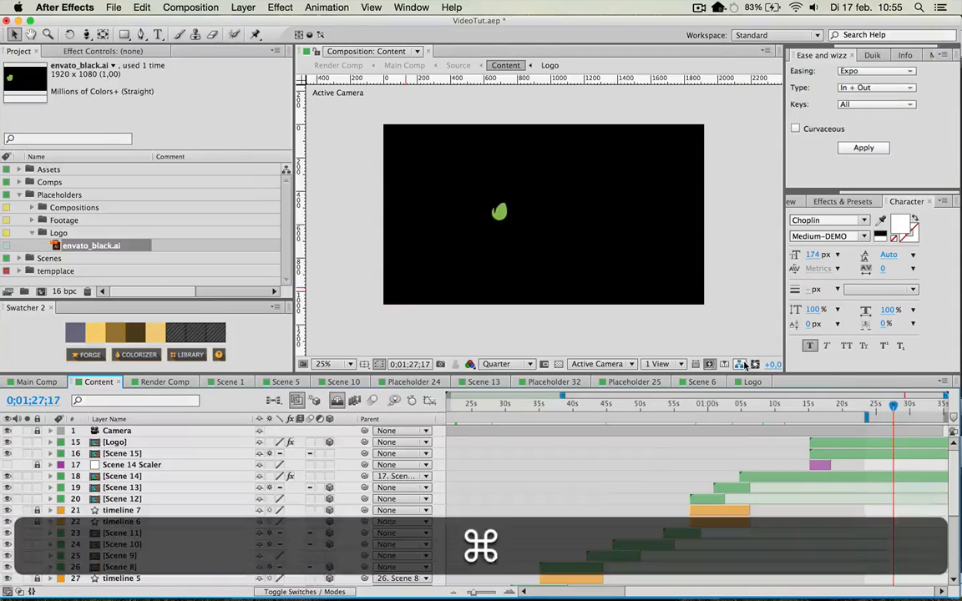
{"action": "key", "text": "super+z"}
{"action": "left_click", "coordinate": [826, 405]}
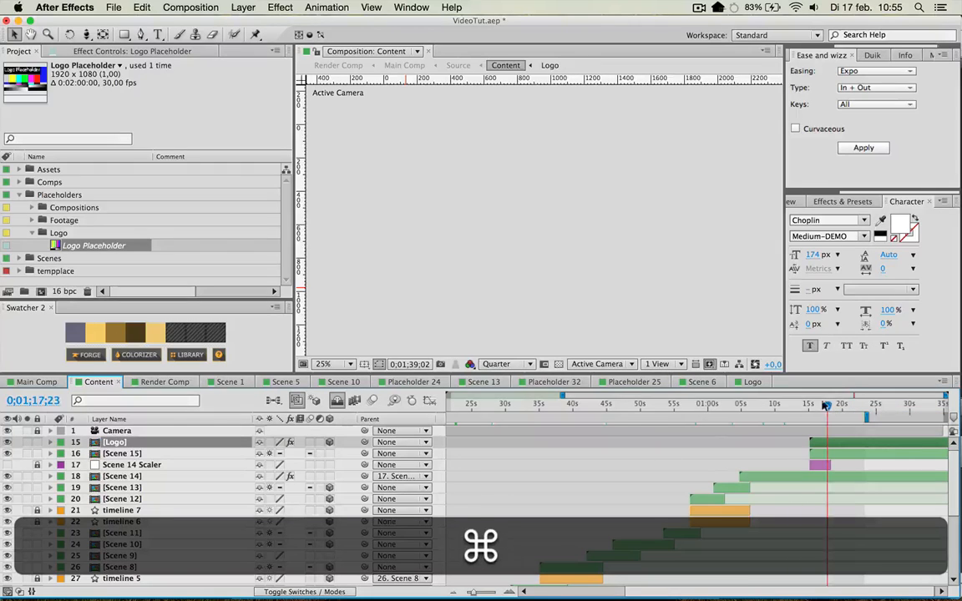
{"action": "key", "text": "super+z"}
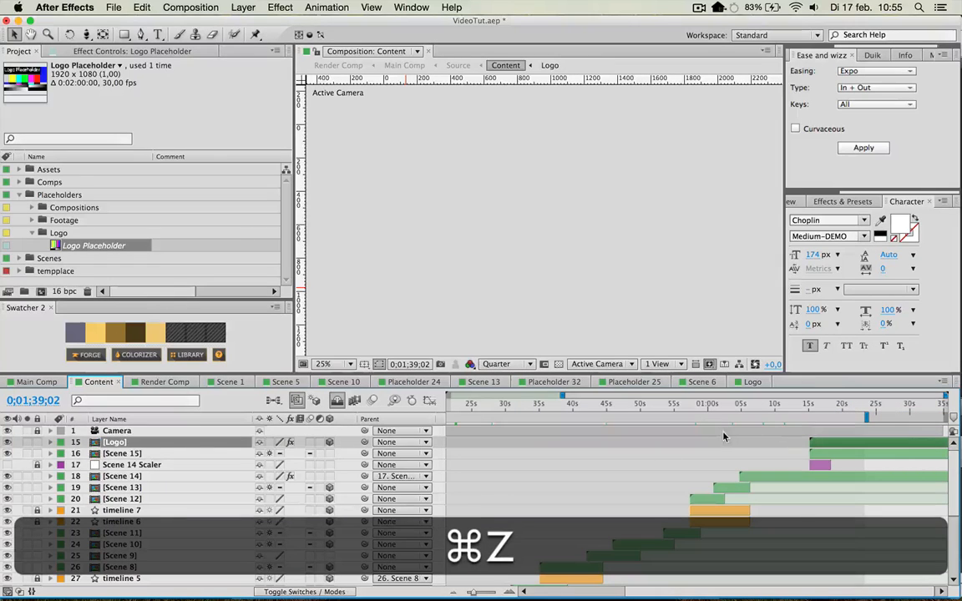
{"action": "left_click", "coordinate": [665, 455]}
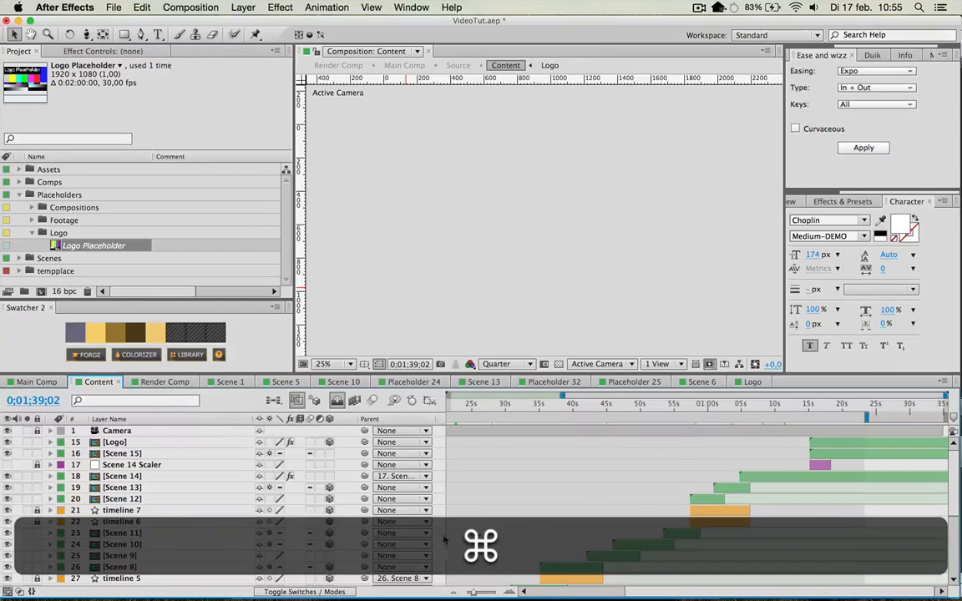